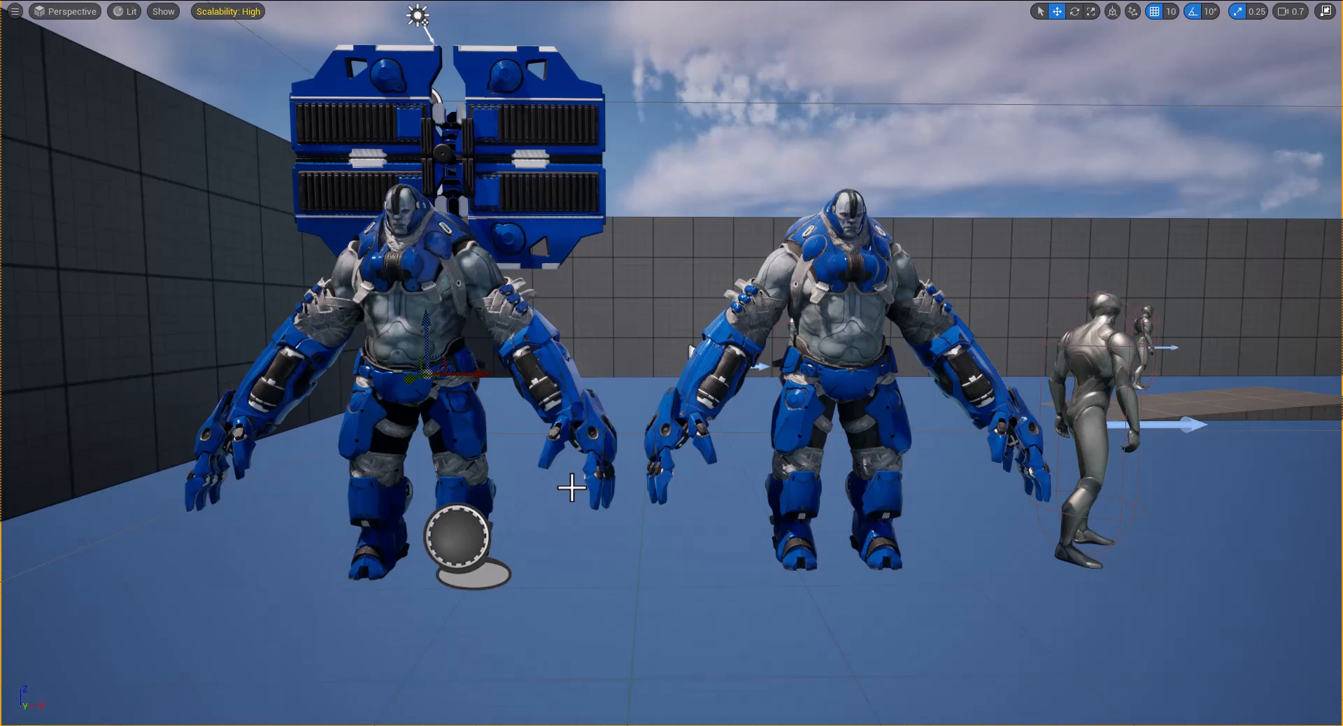
Check both characters in the Shader Complexity view mode and return the viewport to Lit
click(129, 13)
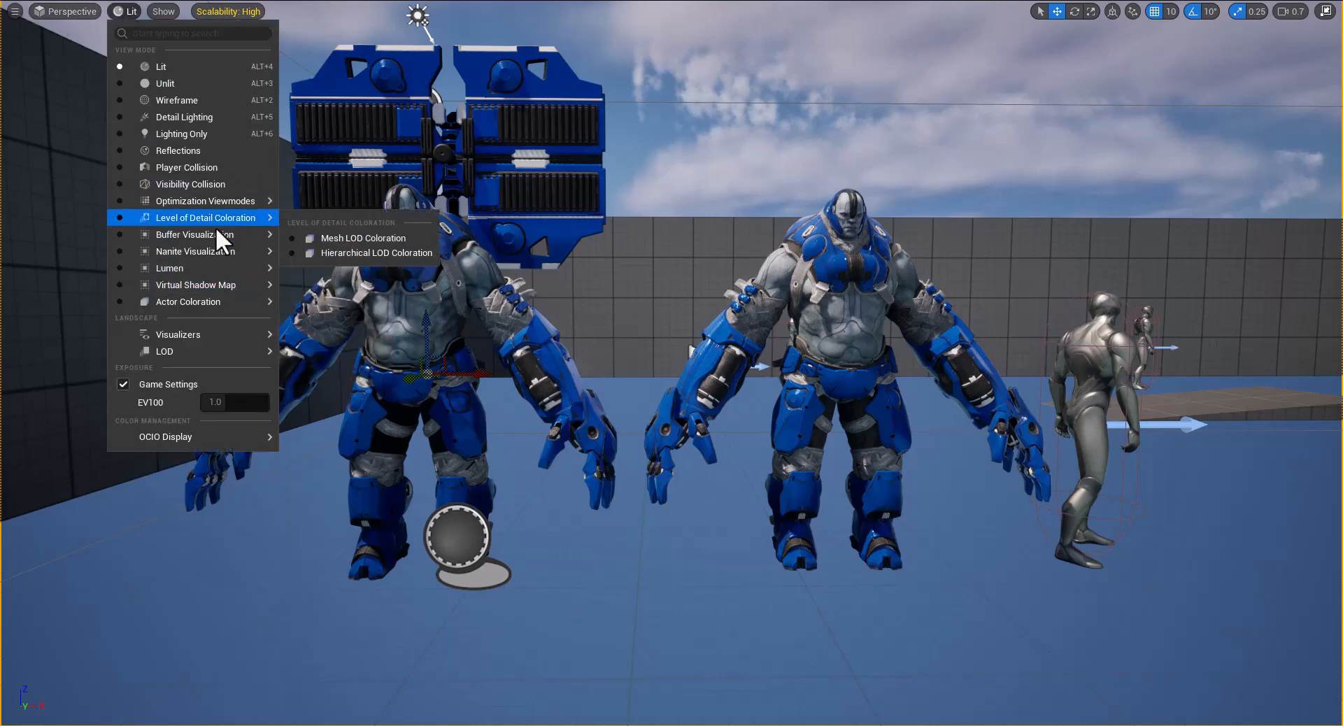
mouse_move(216, 201)
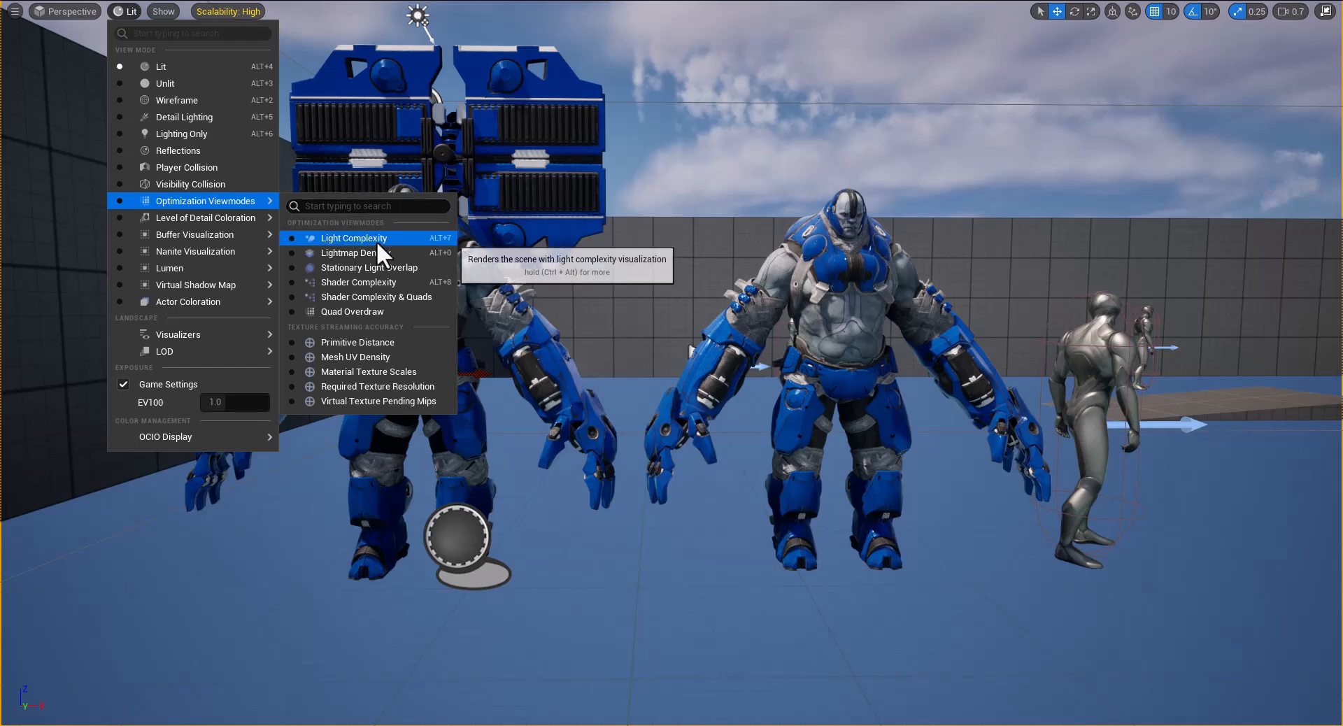
click(369, 283)
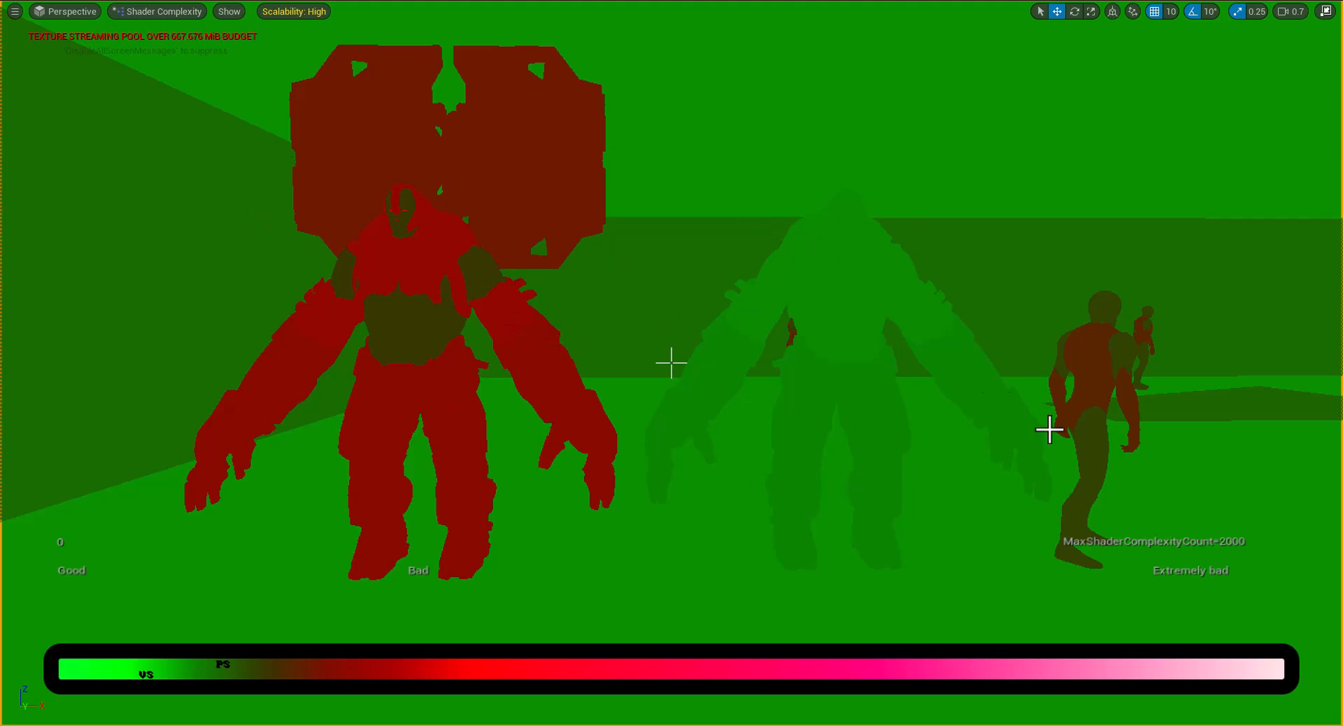
click(155, 12)
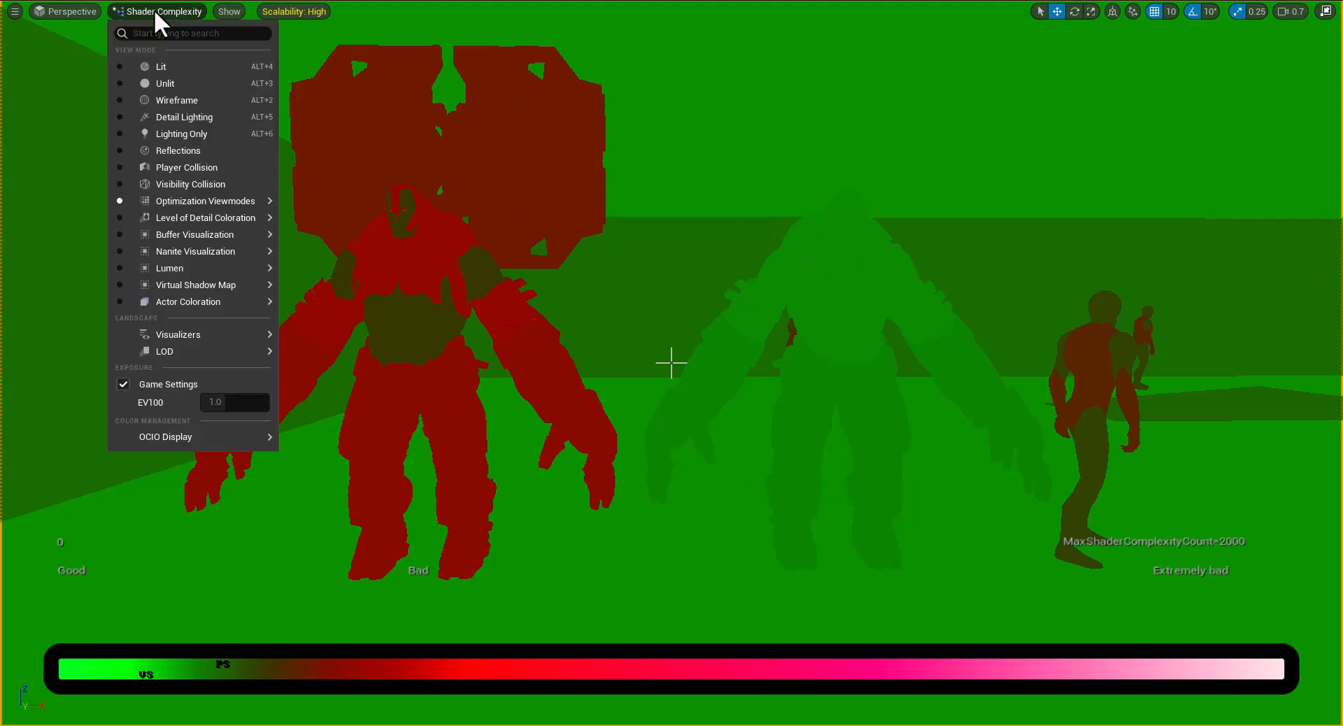
click(154, 67)
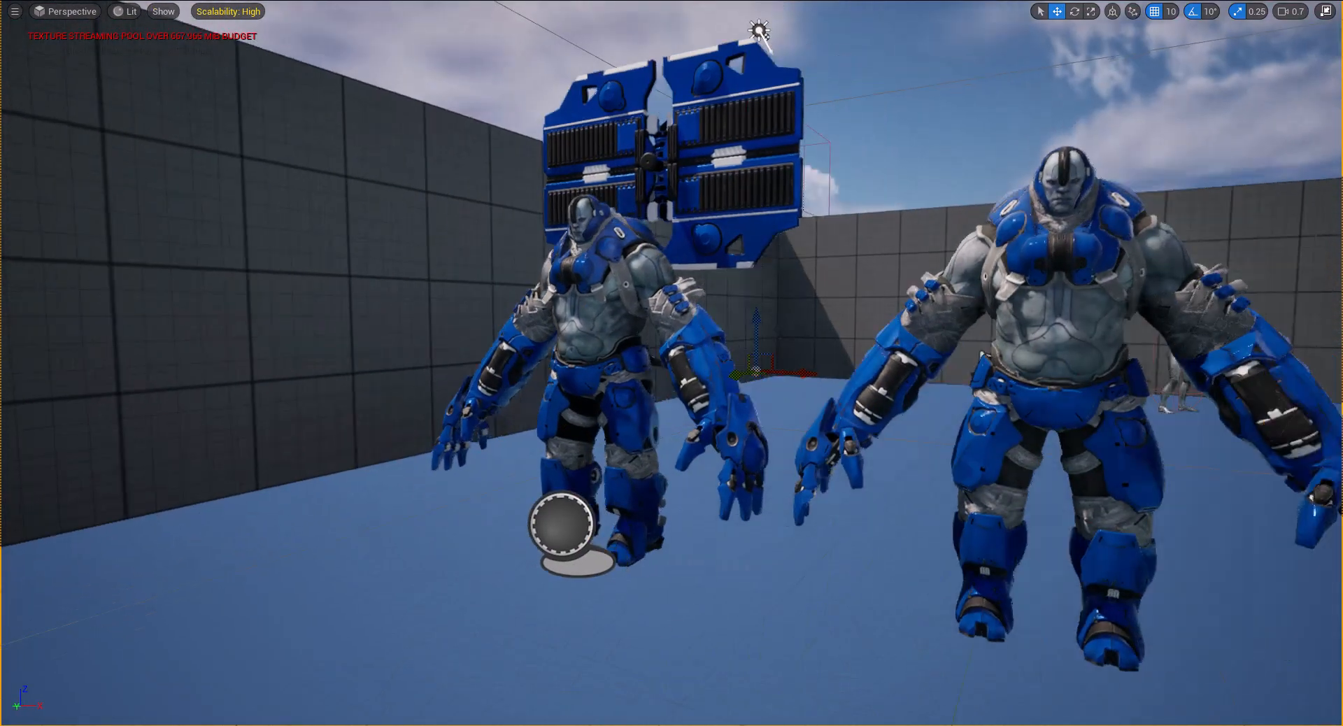
Inspect the two blue armoured characters up close and from a distance in the level, comparing their surface detail
key(w)
right_drag(672, 364, 679, 245)
key(w)
key(s)
key(w)
key(q)
key(s)
right_drag(671, 363, 759, 358)
key(e)
key(w)
key(s)
key(d)
key(a)
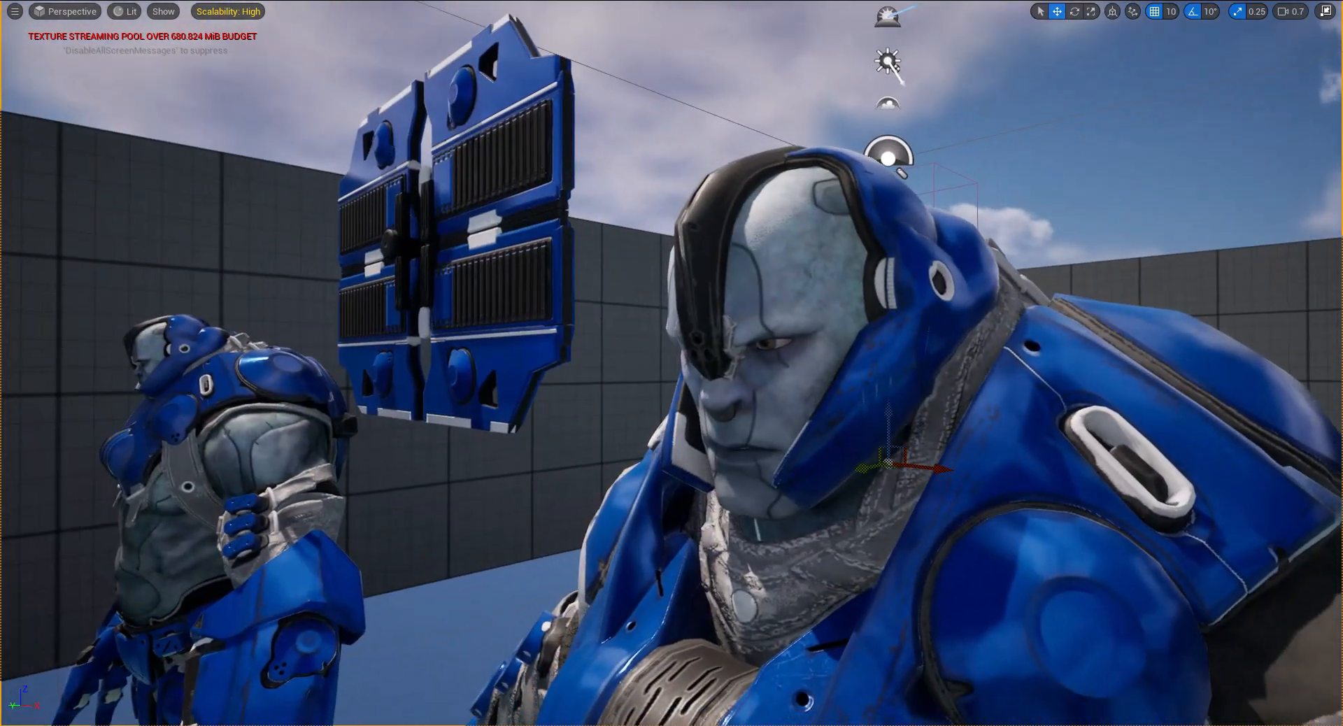
right_drag(833, 440, 946, 450)
key(a)
key(s)
right_drag(672, 363, 429, 384)
key(s)
key(w)
key(w)
key(s)
key(w)
key(s)
key(d)
key(s)
key(a)
key(d)
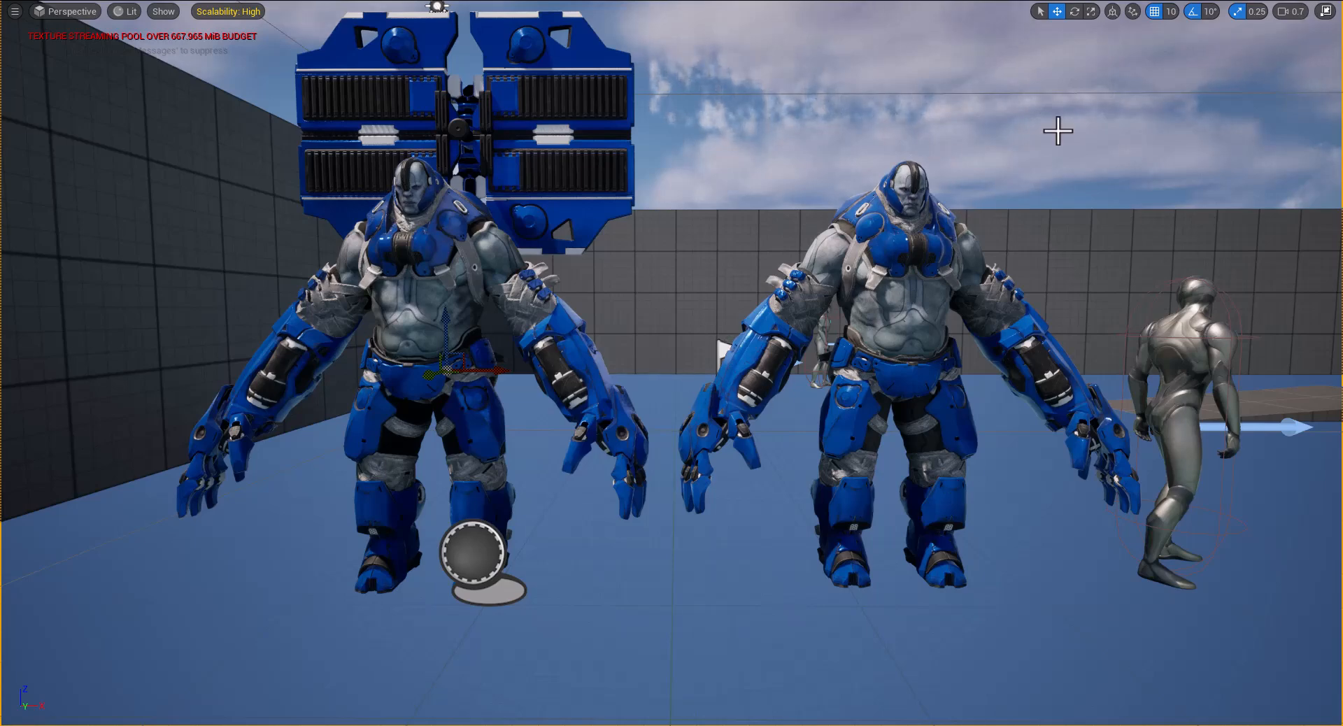
mouse_move(515, 304)
right_down()
mouse_move(533, 286)
mouse_move(510, 290)
right_up()
mouse_move(596, 369)
right_down()
mouse_move(570, 353)
mouse_move(599, 378)
right_up()
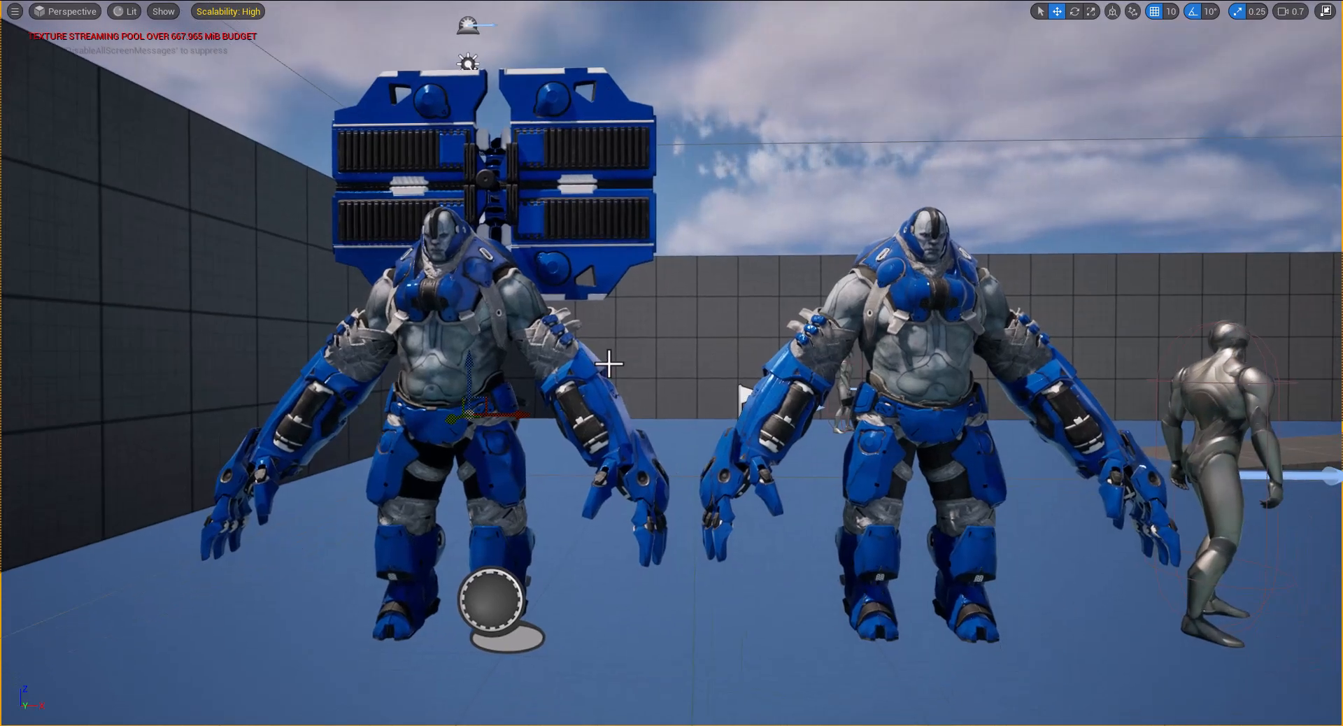
Exit the immersive viewport, select the Colbolt character and open its M_UpperBody_Cobalt material as a docked editor
key(F11)
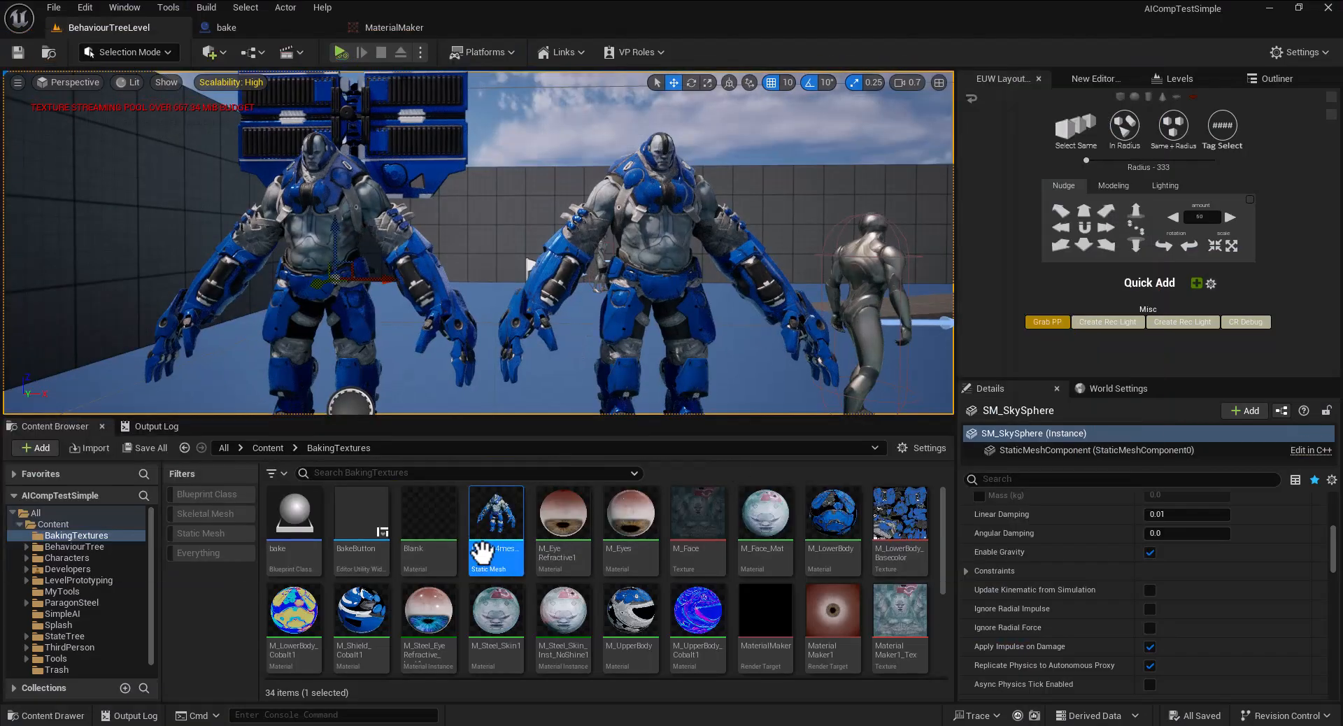
click(315, 238)
scroll(1170, 521, up, 5)
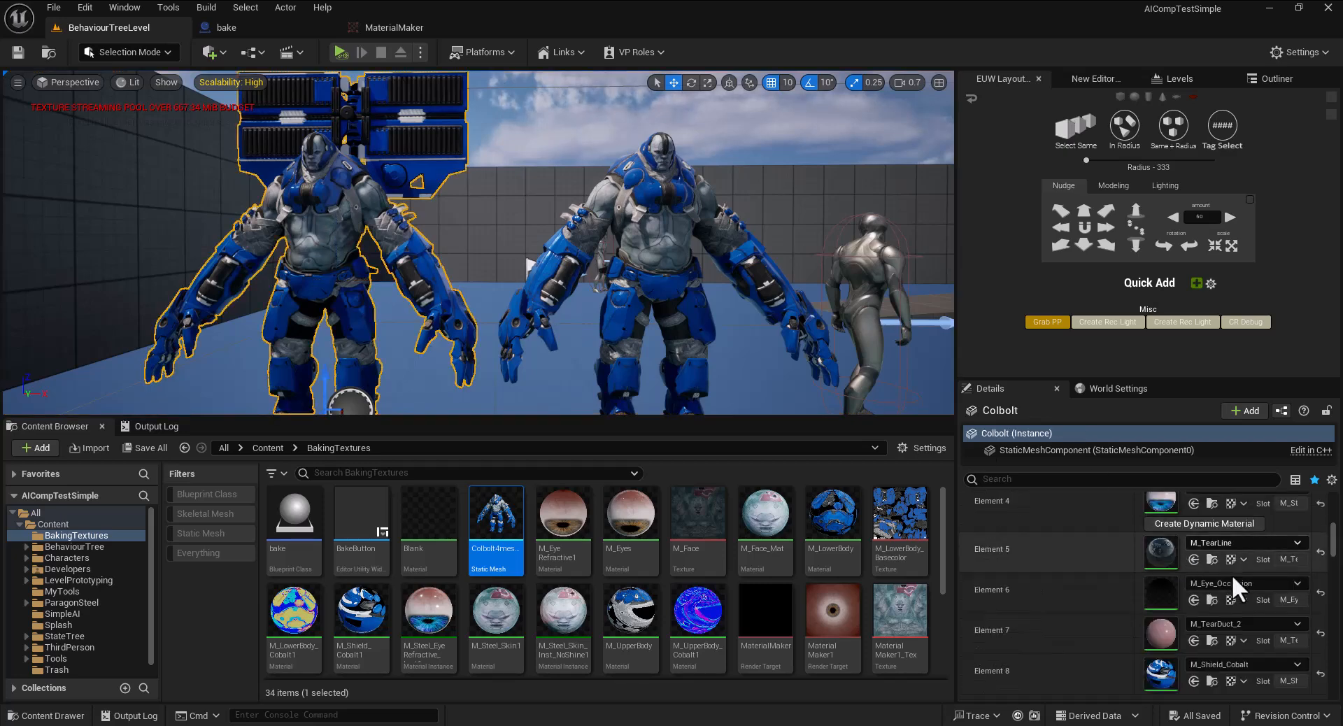
scroll(1224, 627, down, 1)
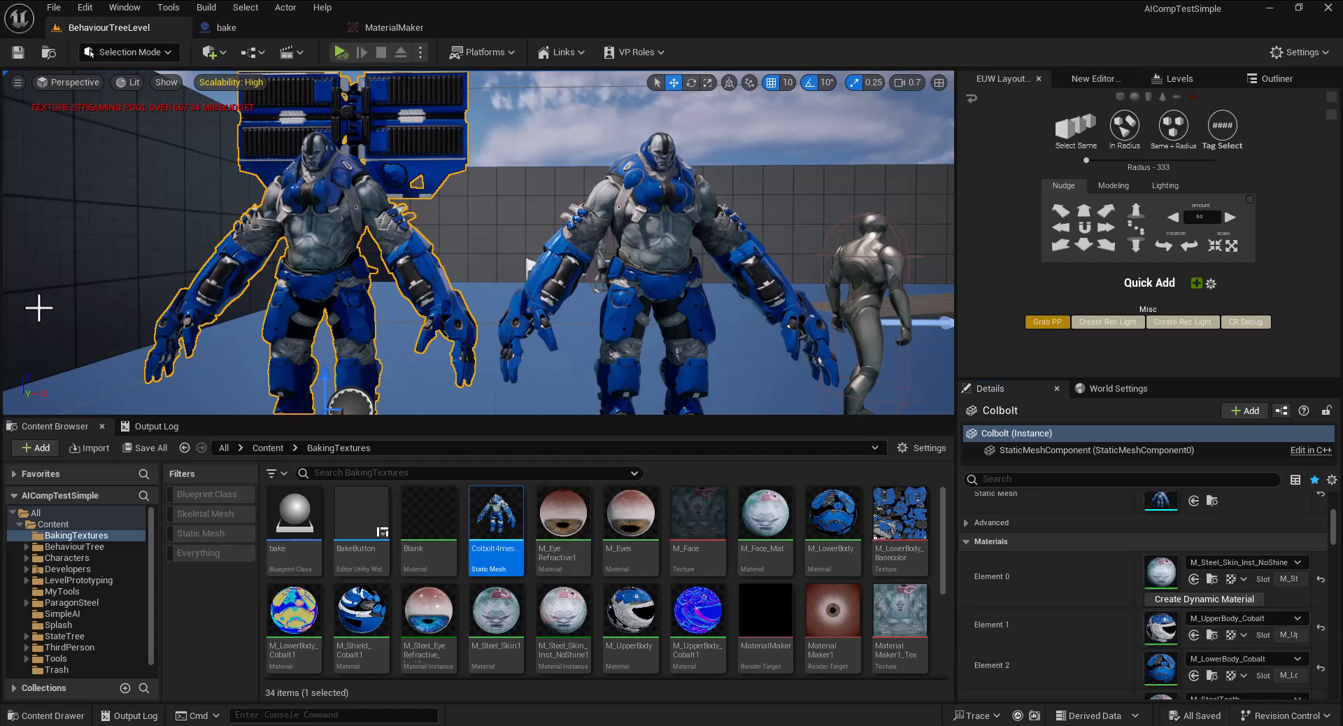
drag(0, 137, 470, 25)
Examine the node network of the M_UpperBody_Cobalt material graph, from the texture masks to the final material output
right_drag(640, 237, 943, 248)
scroll(809, 261, down, 7)
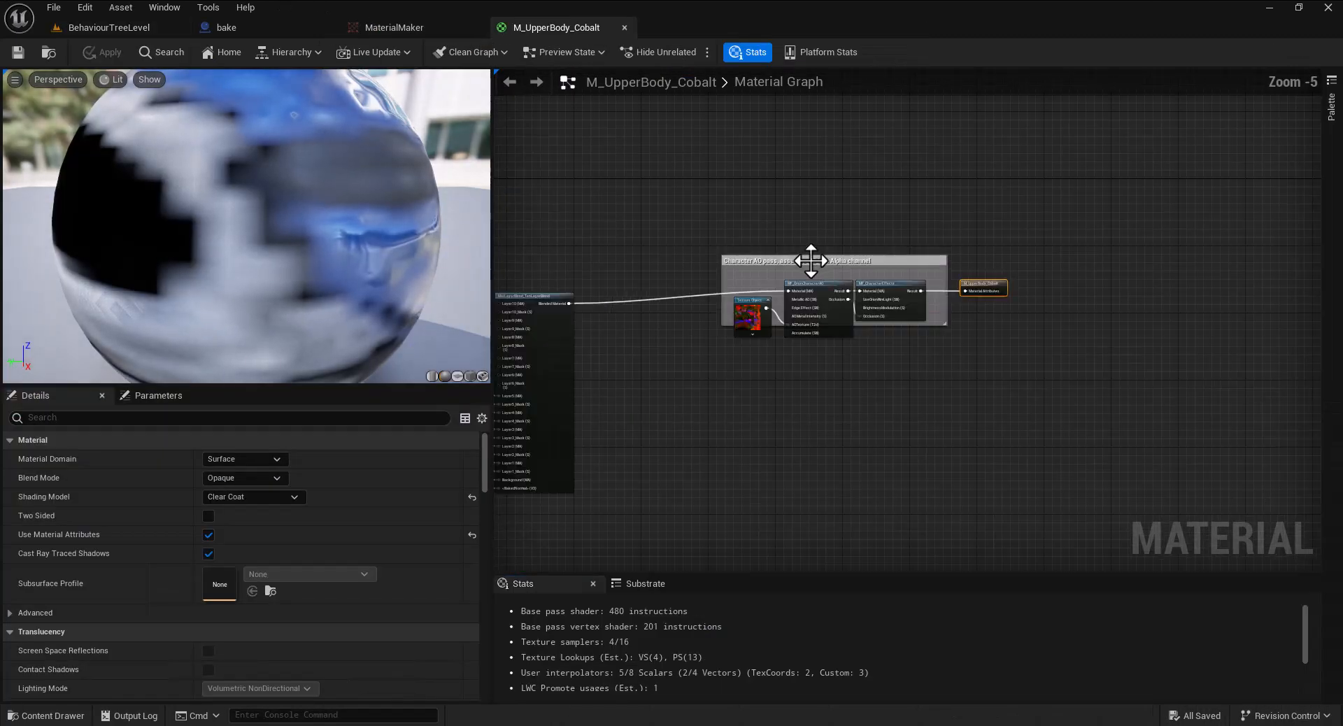
right_drag(804, 363, 830, 247)
scroll(727, 311, up, 2)
scroll(838, 253, down, 2)
scroll(931, 168, up, 1)
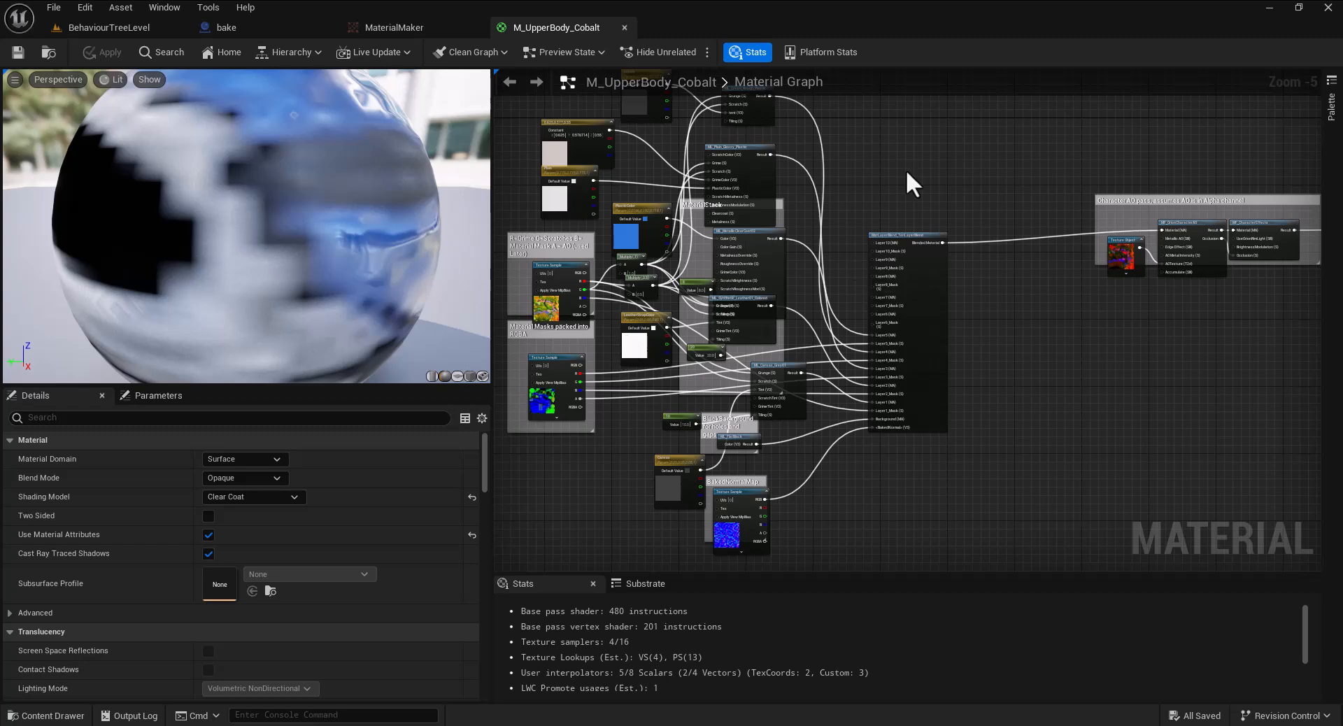
mouse_move(797, 225)
right_down()
mouse_move(804, 267)
mouse_move(816, 236)
right_up()
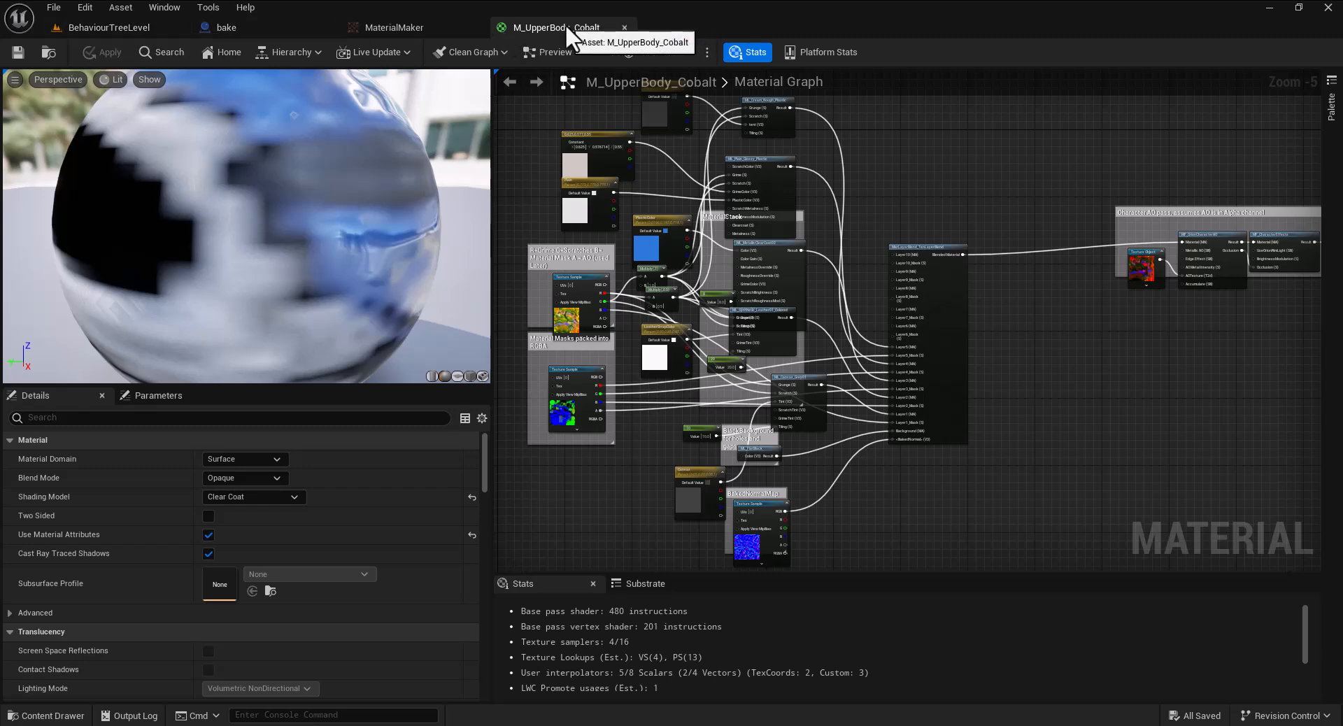
Return to BehaviourTreeLevel, select the Colbolt4meshify character and open its M_UpperBody material as a docked editor
click(110, 25)
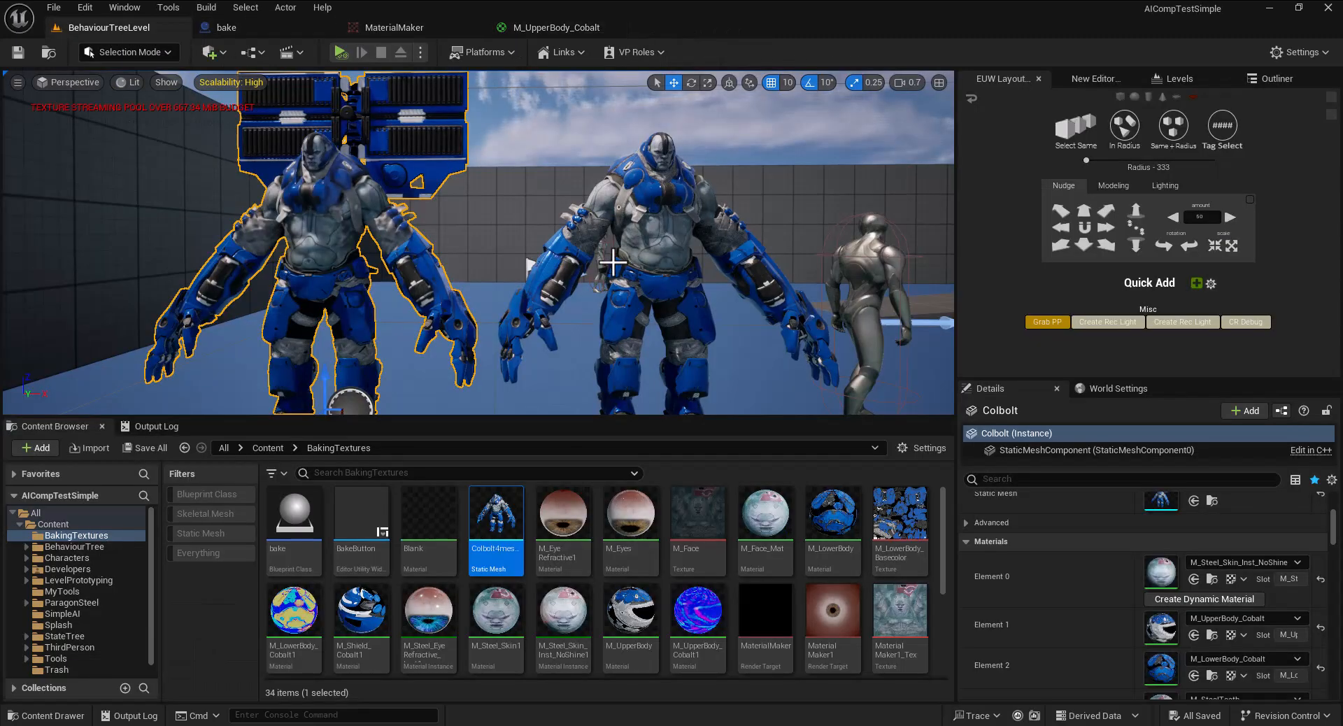
click(652, 241)
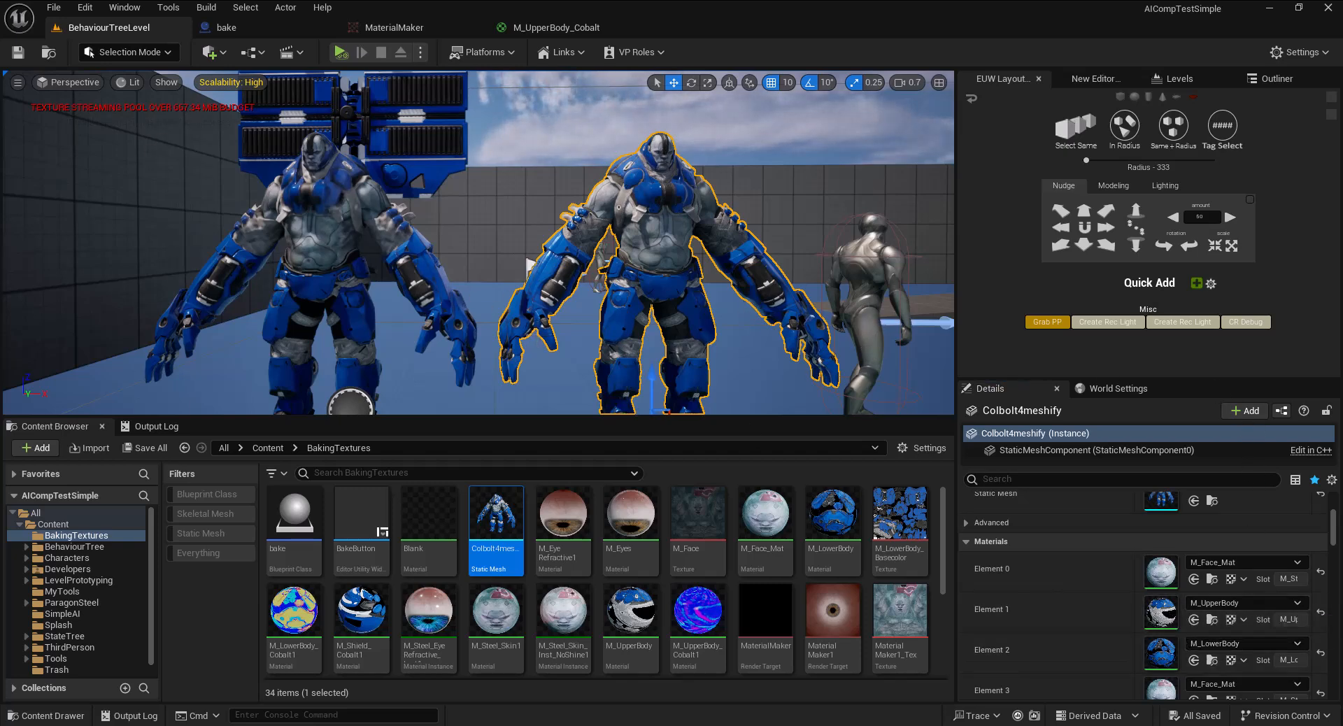
drag(218, 191, 636, 32)
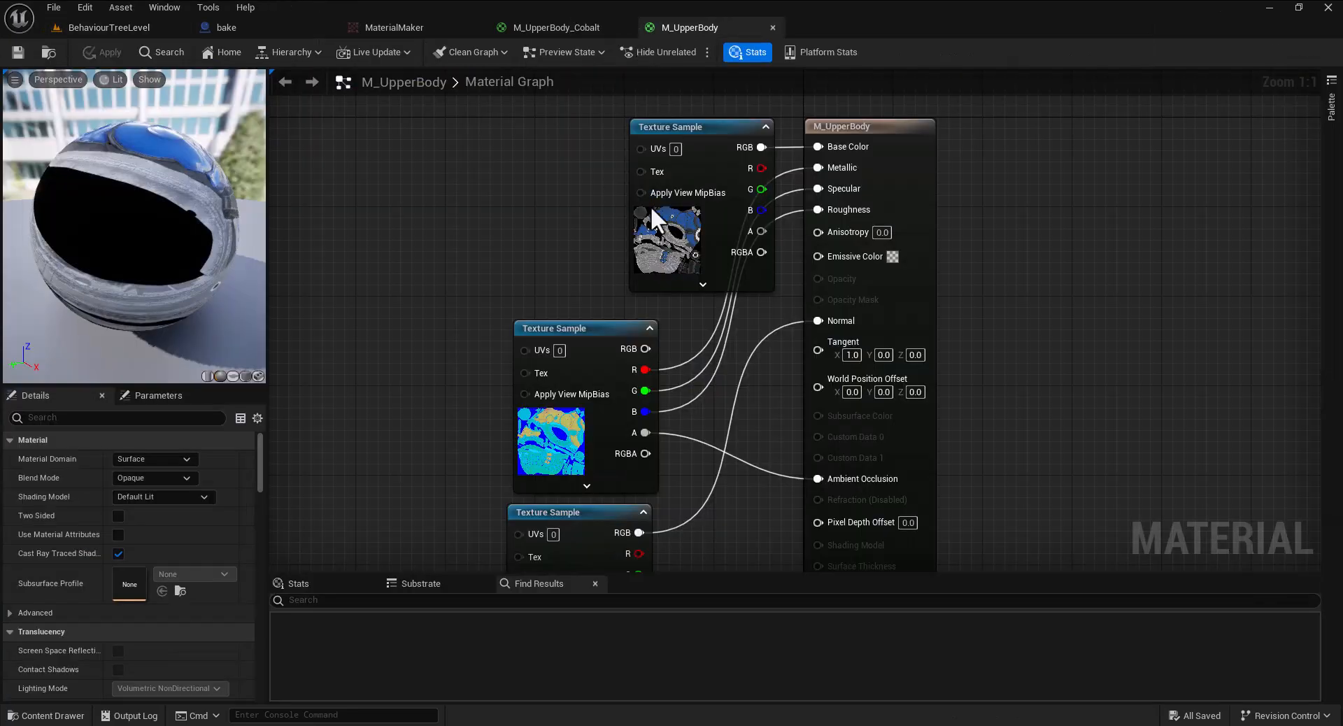
Tidy the Texture Sample nodes in the M_UpperBody graph and examine which material inputs each one feeds
drag(721, 119, 604, 116)
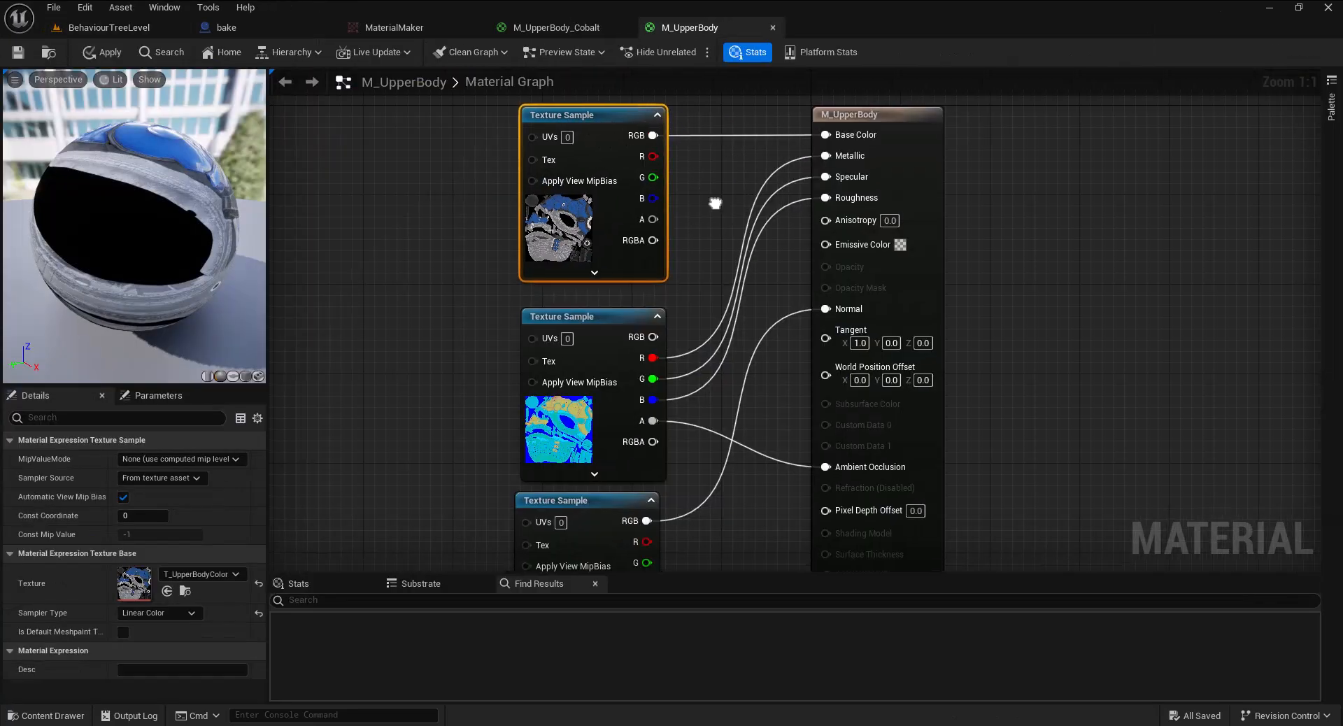
right_drag(366, 268, 373, 233)
scroll(357, 224, down, 1)
click(589, 294)
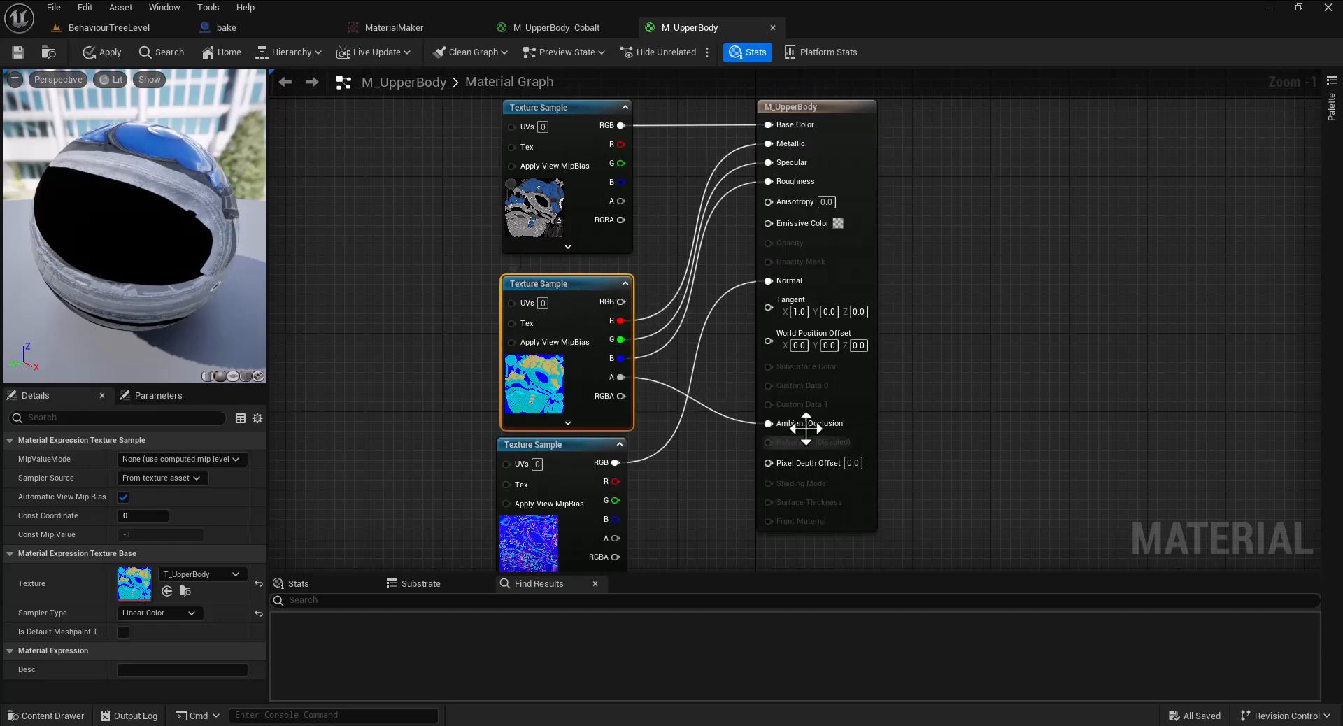
right_drag(667, 485, 680, 435)
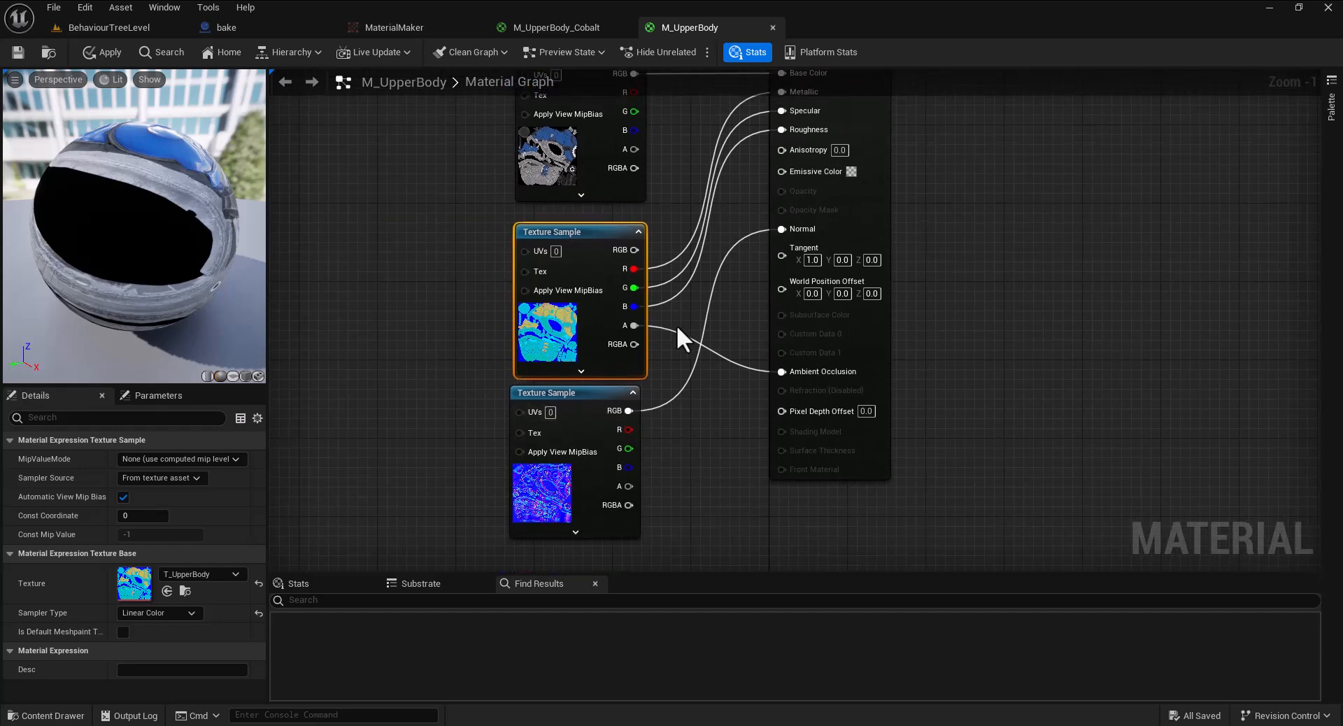
right_drag(685, 325, 670, 445)
right_drag(538, 160, 683, 355)
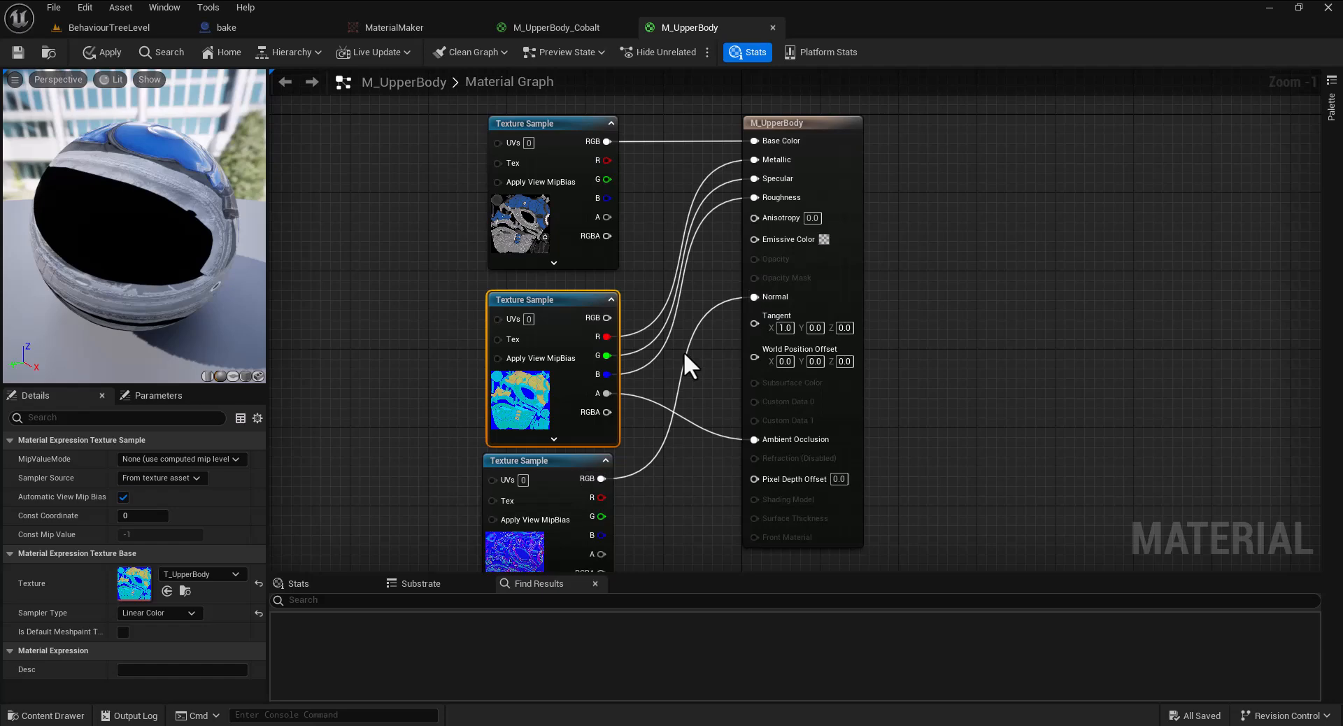
click(568, 130)
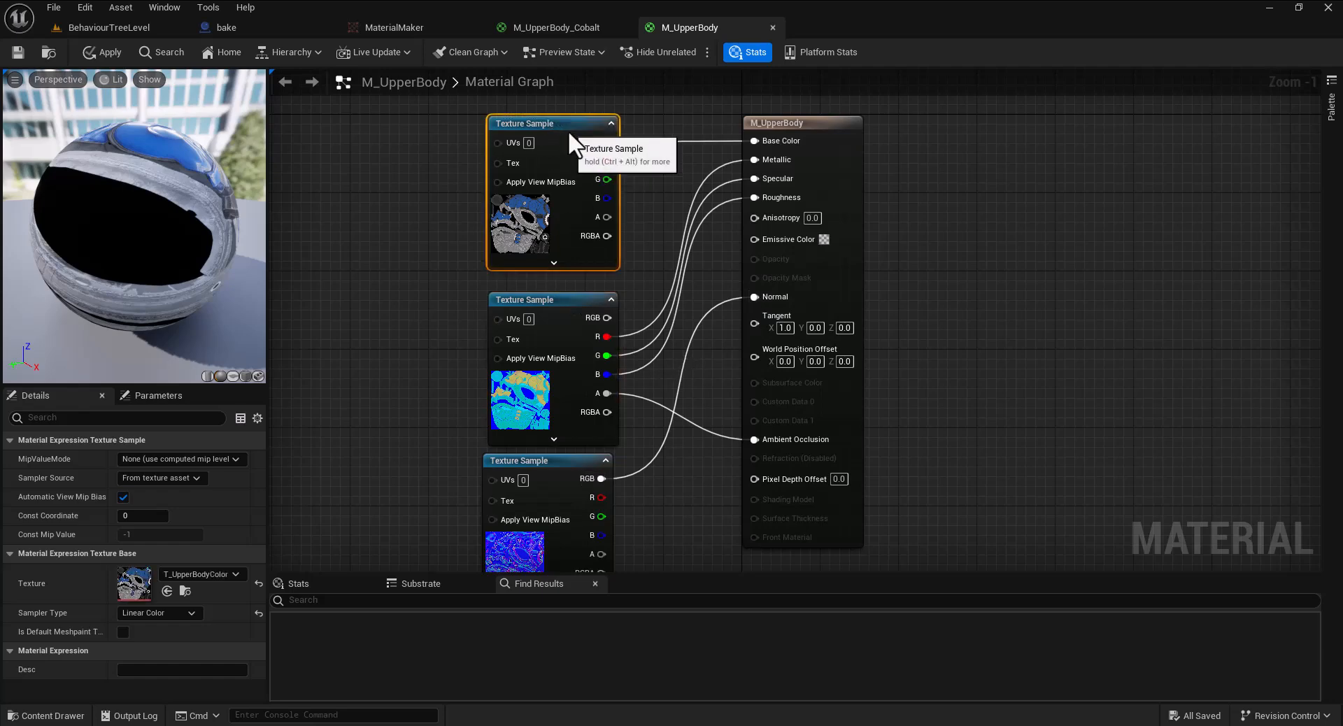
drag(554, 300, 554, 289)
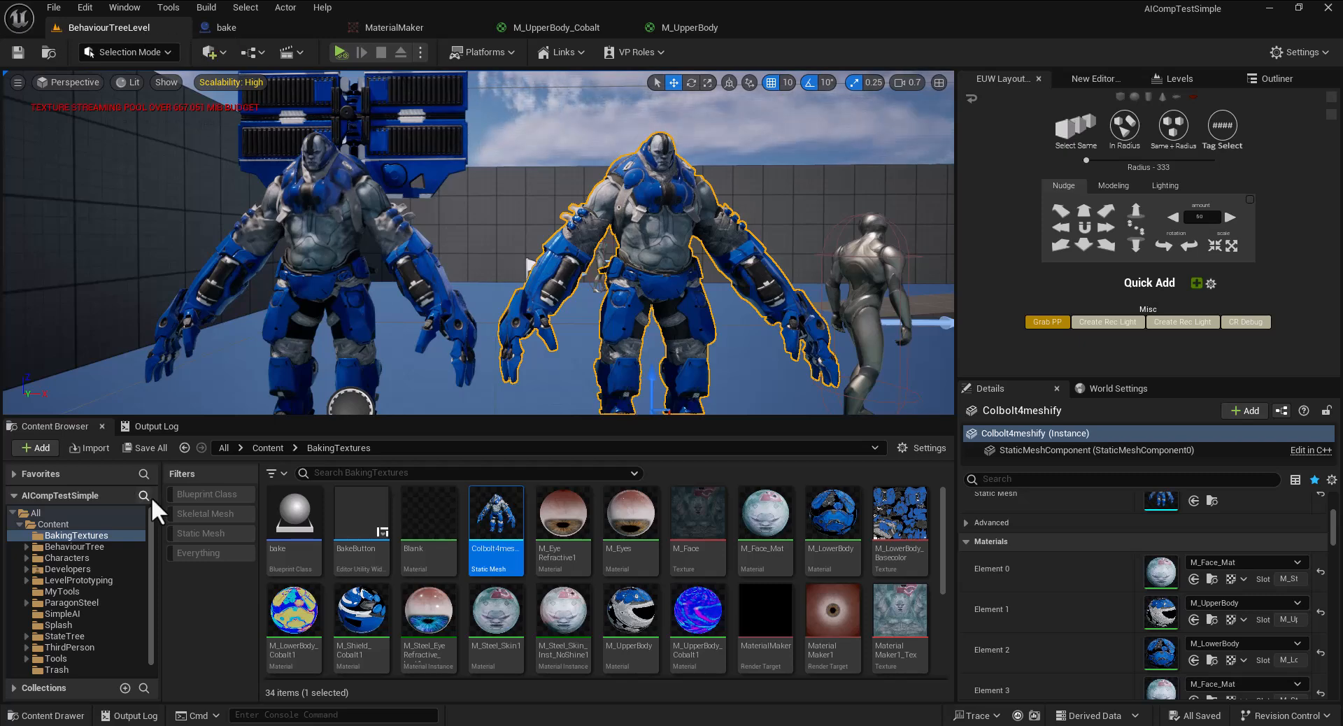
Create a folder named VideoExample in the project's Content folder and open it
click(63, 526)
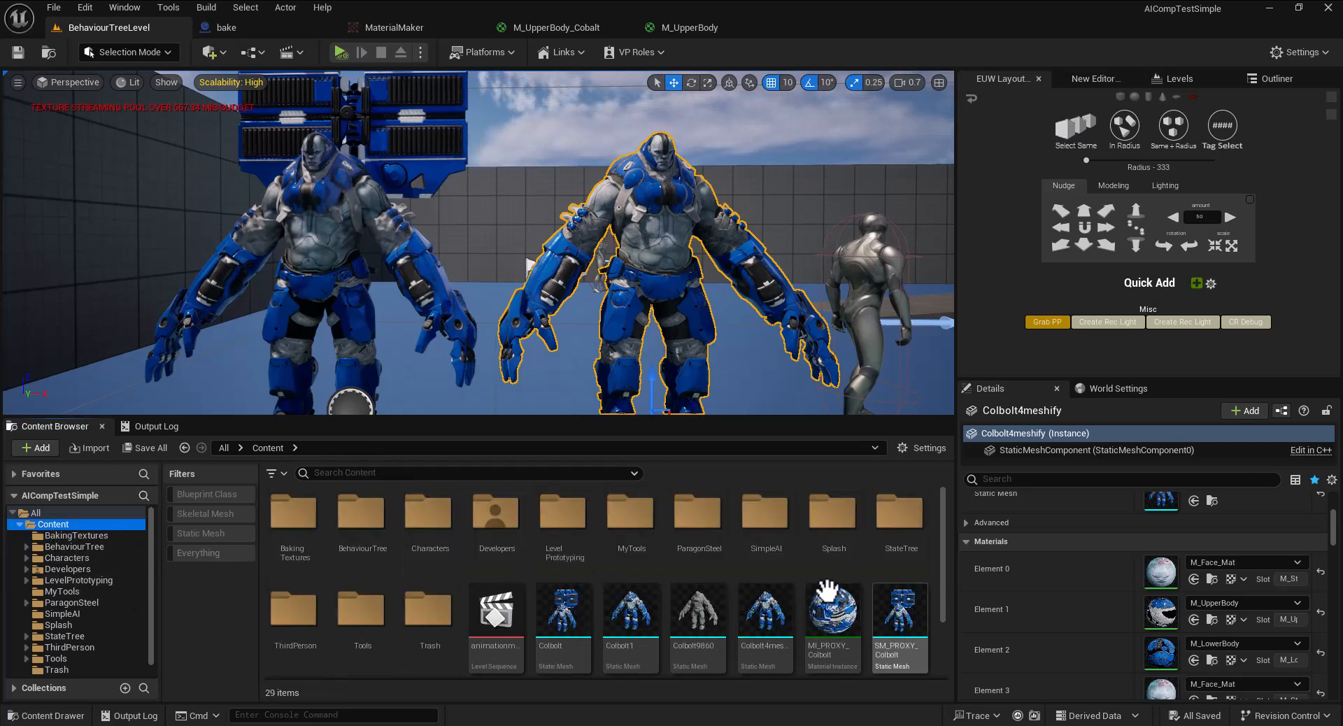
scroll(887, 621, down, 1)
right_click(893, 635)
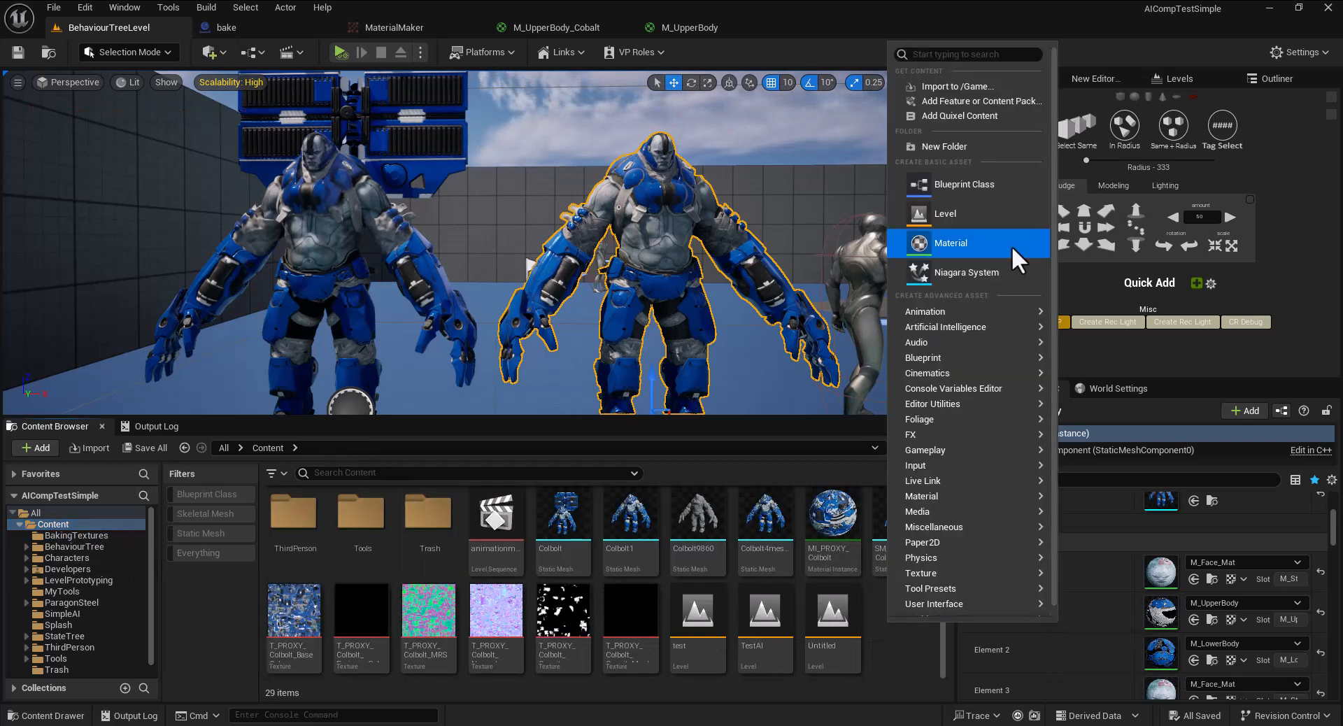
click(965, 147)
text(VideoExample)
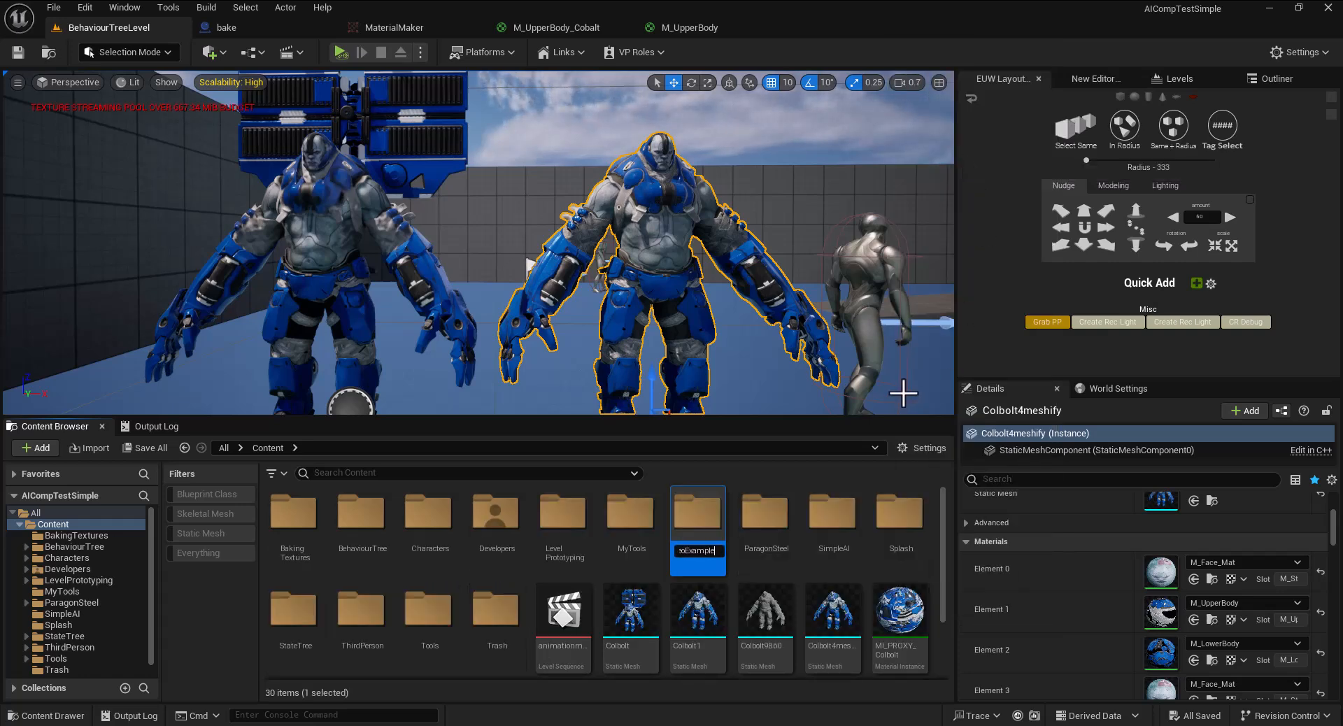
key(Return)
double_click(490, 626)
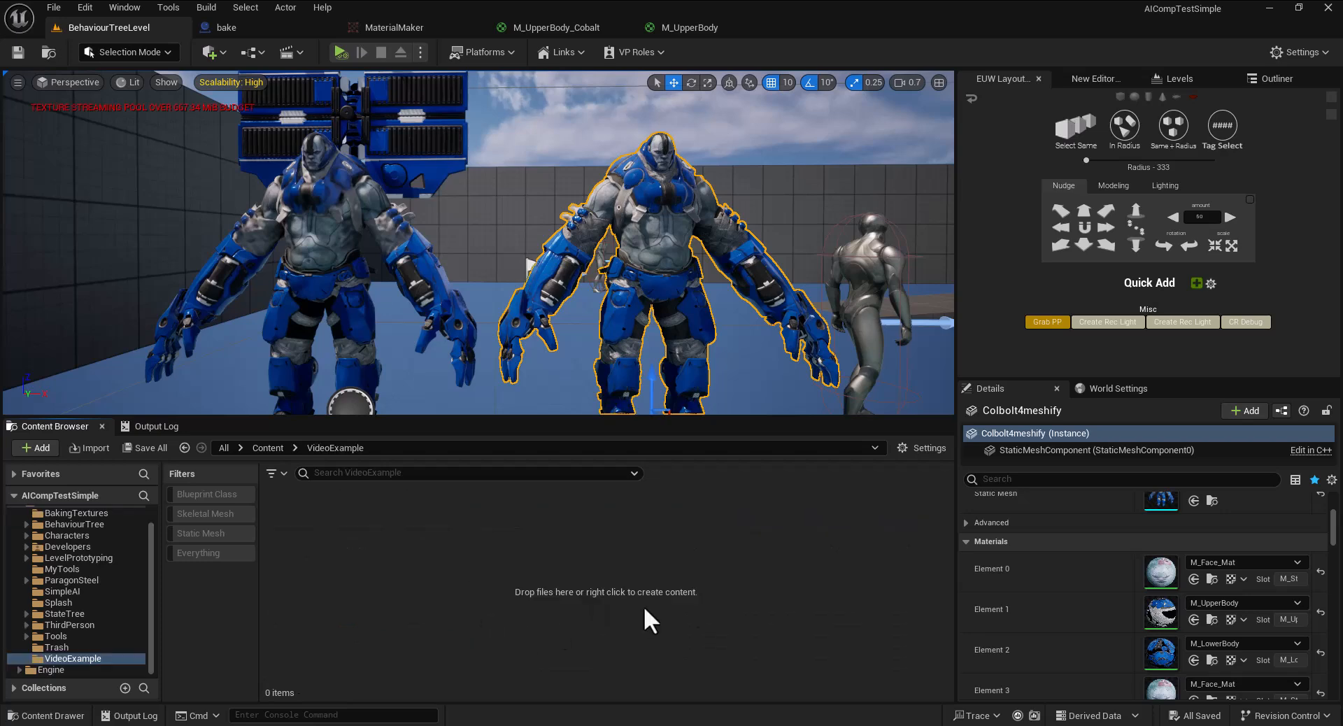
Select the bake actor in the level, open its blueprint, close that blueprint and return to BehaviourTreeLevel
scroll(378, 363, up, 2)
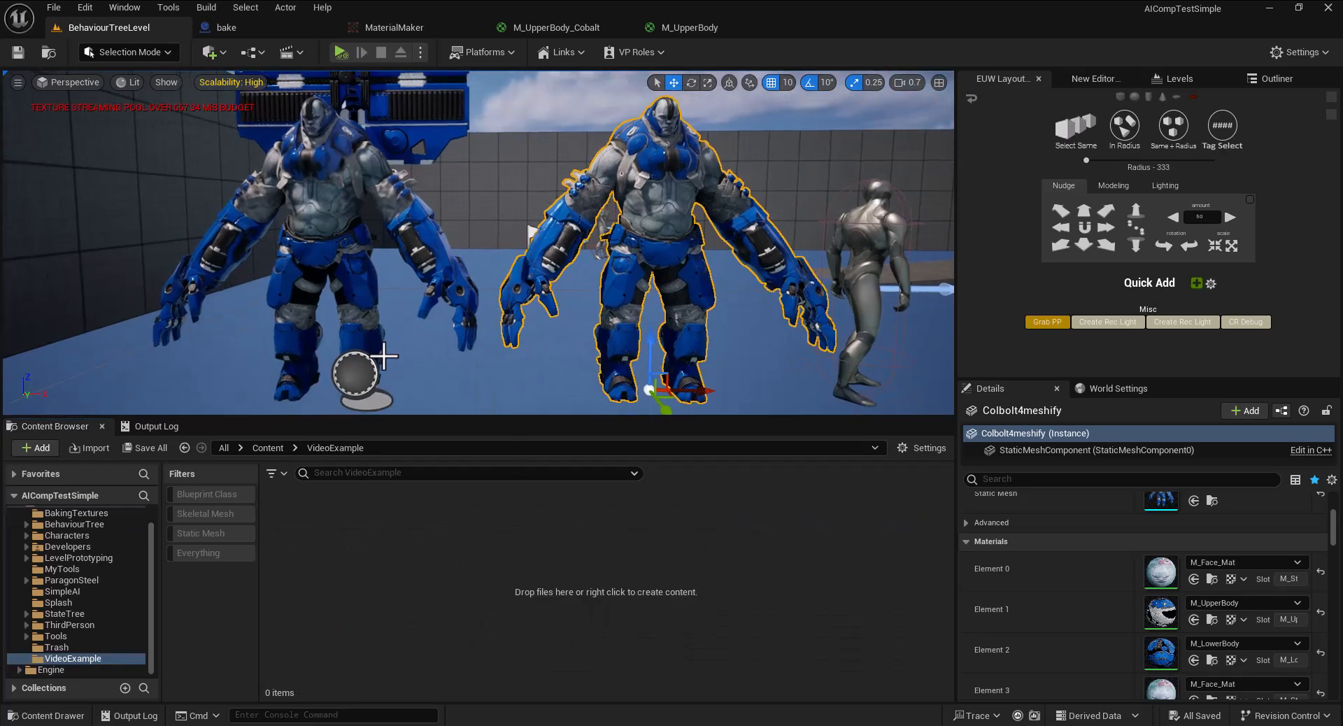
click(363, 383)
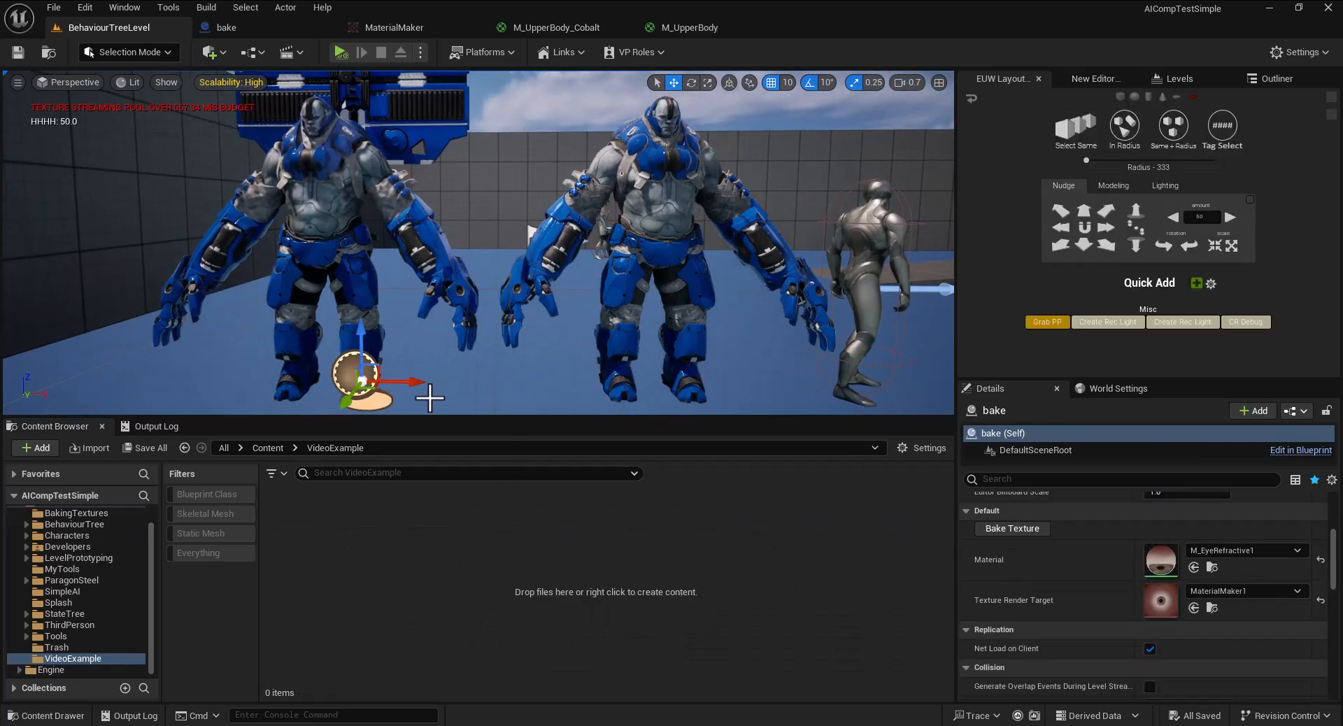
key(ctrl+e)
click(329, 27)
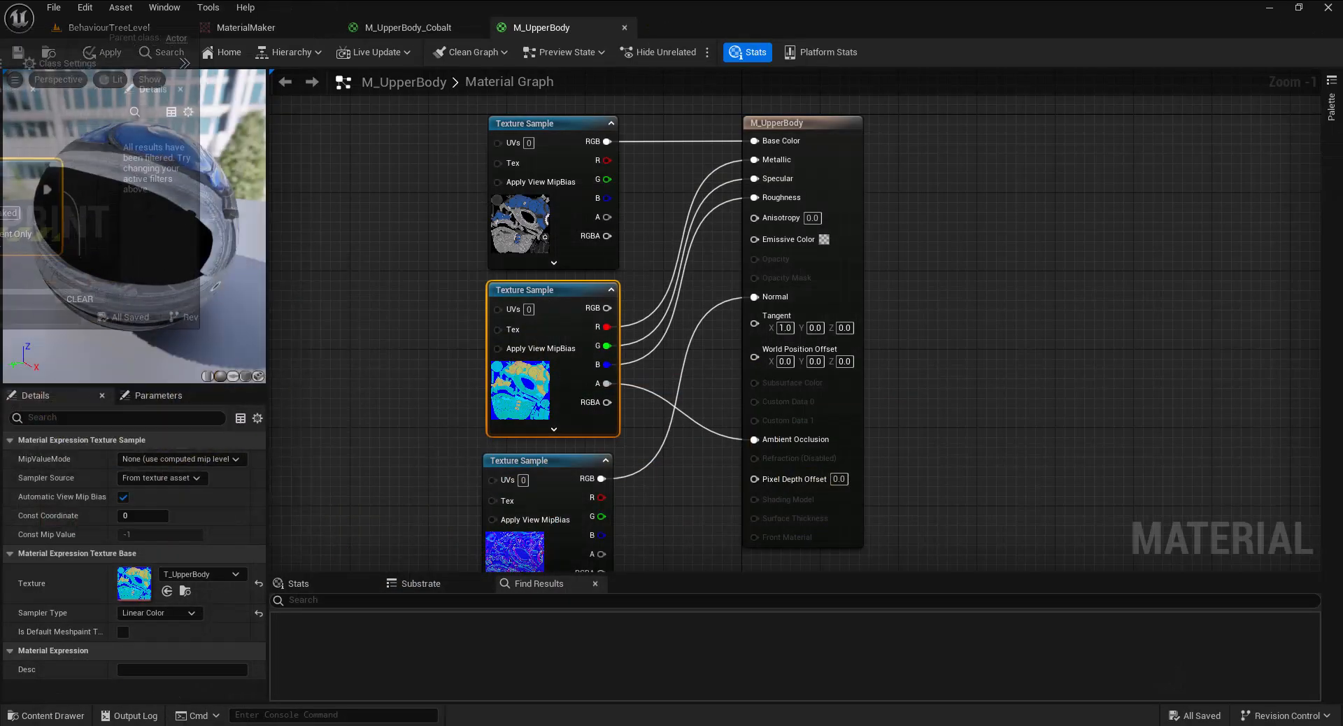
click(166, 27)
Create a Blueprint Class with Actor as parent in the VideoExample folder and name it BP_TextureBaker
right_click(351, 540)
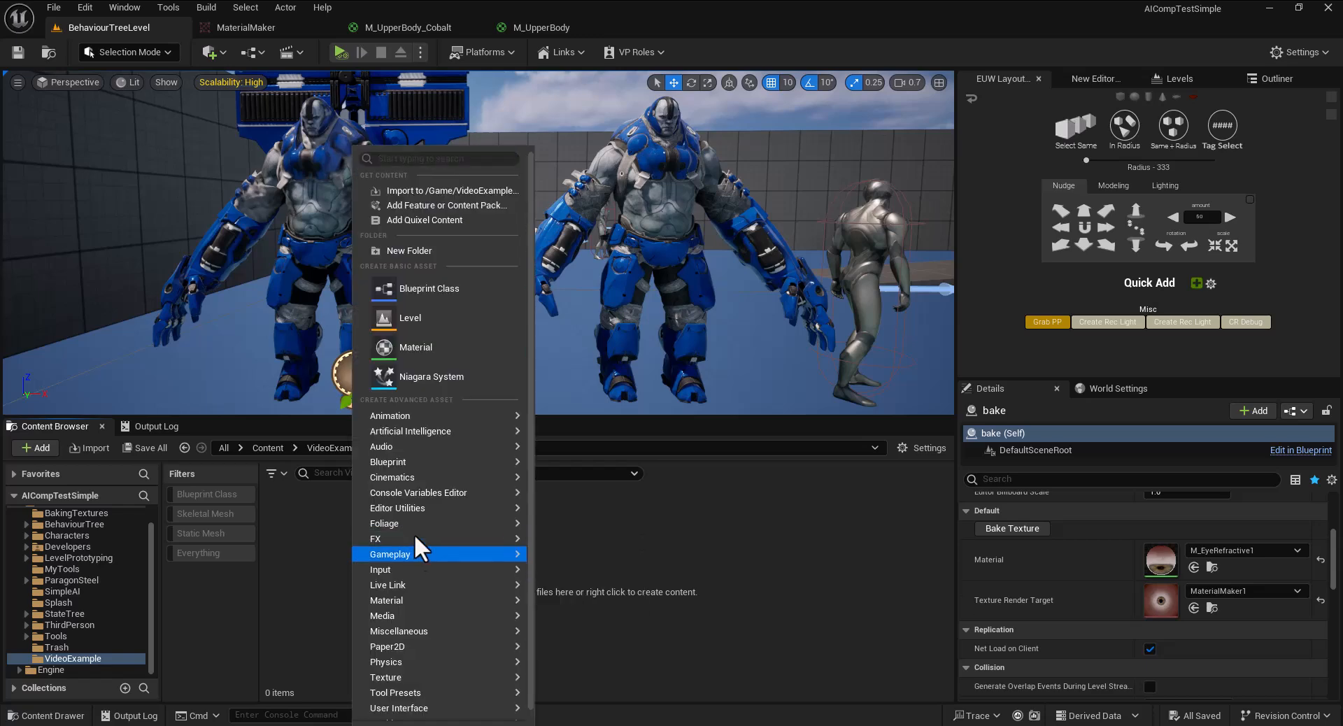
click(424, 289)
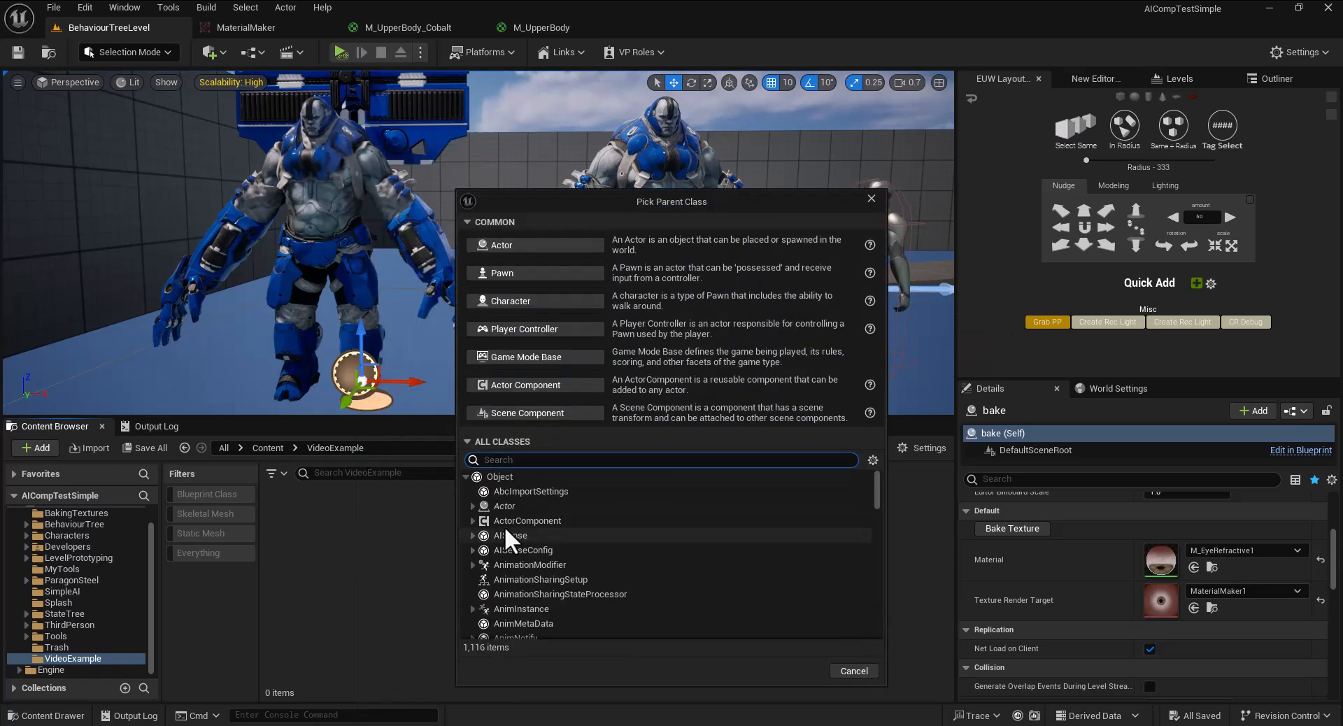
click(528, 247)
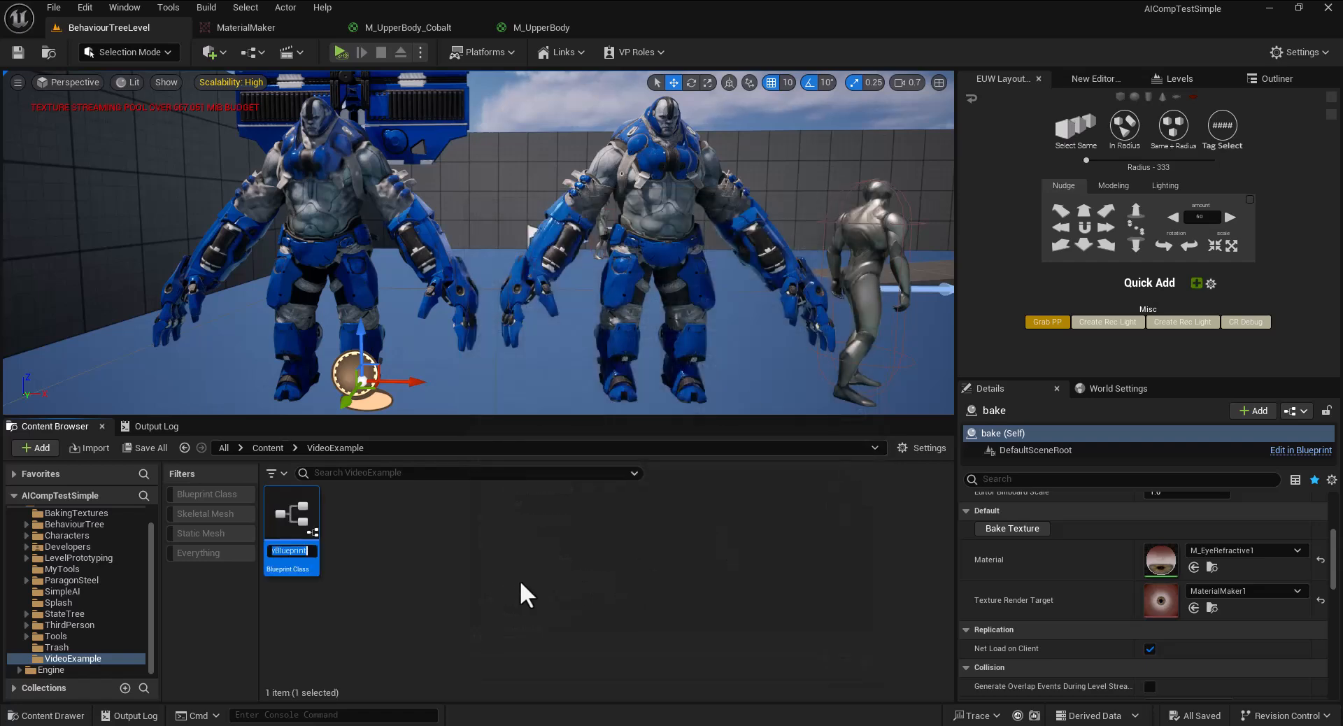
text(M)
key(BackSpace)
text(BP_Text)
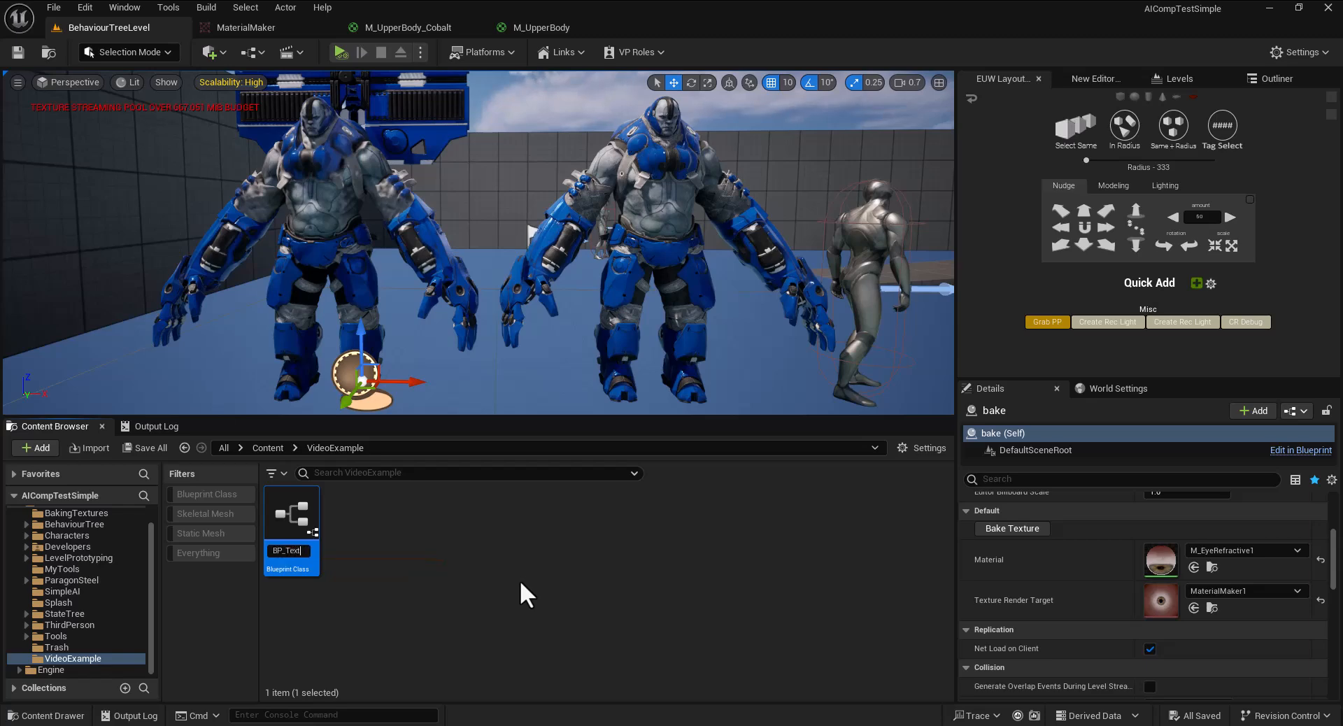
text(ureBaker)
key(Return)
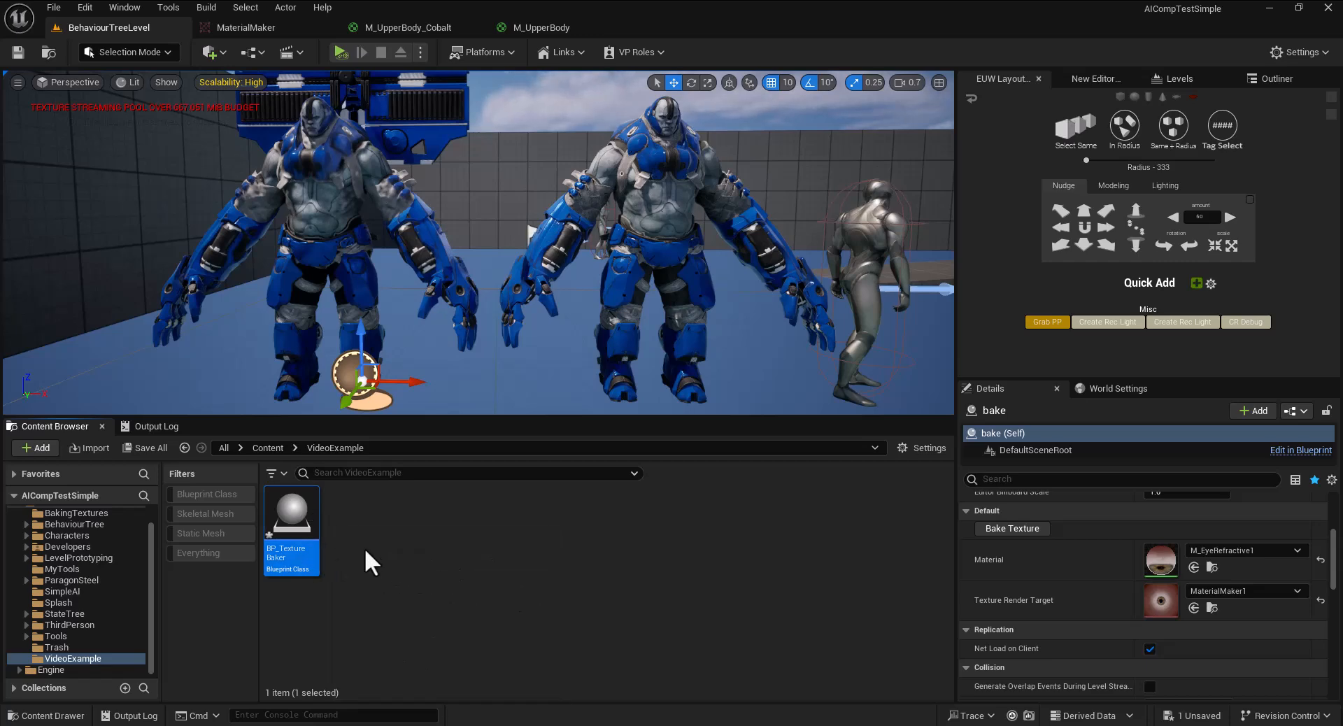
Open BP_TextureBaker and add a custom event named BakeTexture to its Event Graph, below Event Tick
double_click(308, 522)
mouse_move(700, 356)
right_down()
mouse_move(713, 341)
mouse_move(699, 347)
right_up()
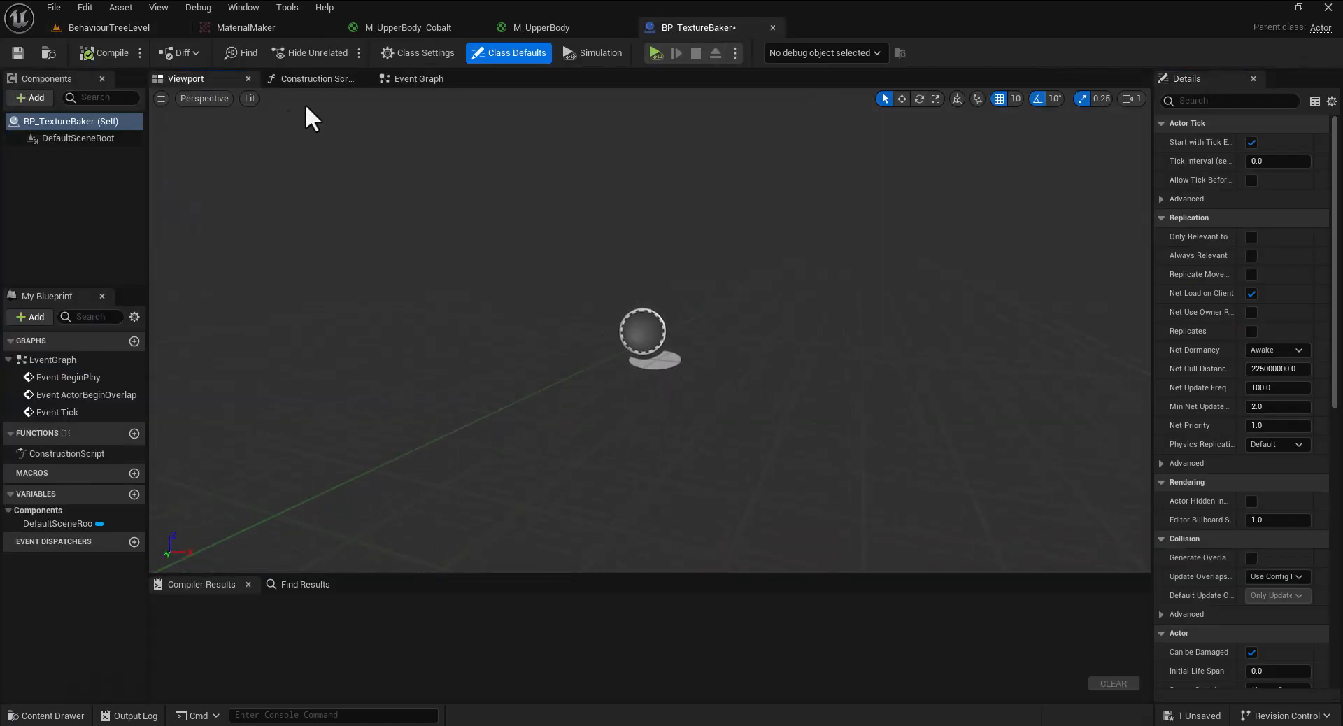
click(431, 80)
right_drag(855, 501, 735, 302)
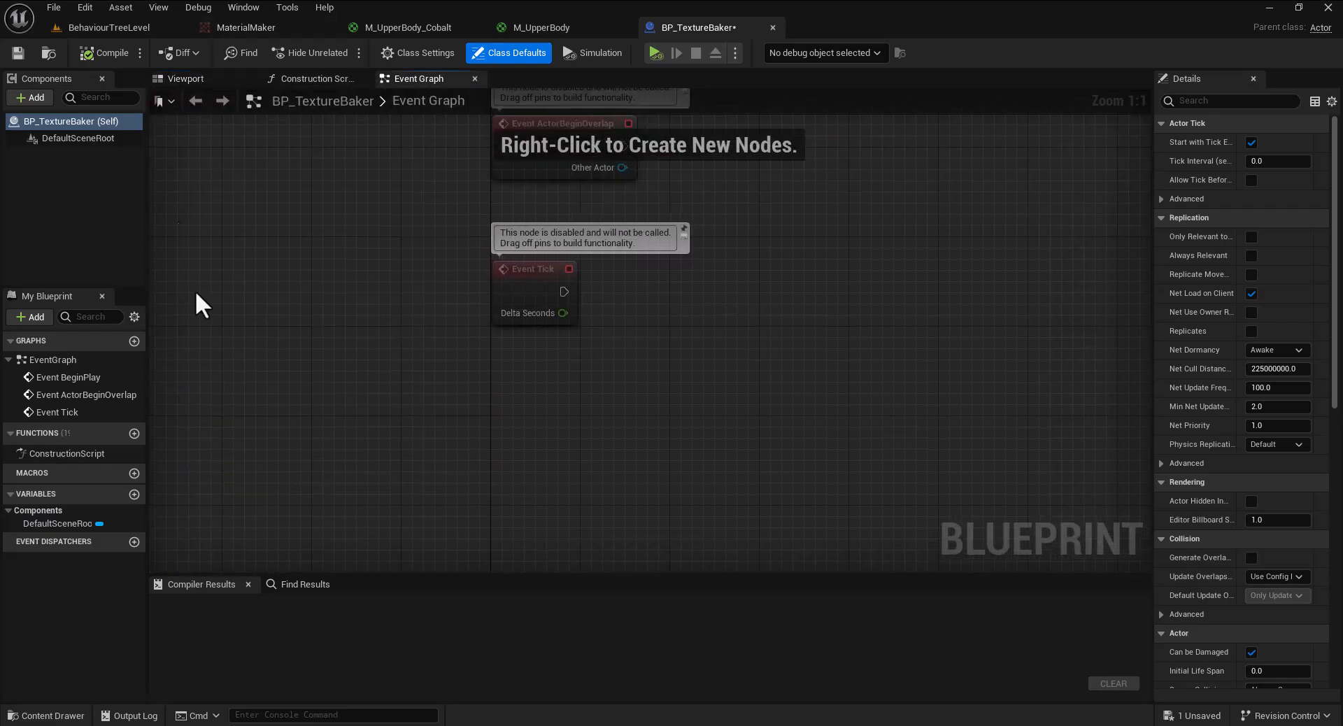
right_click(496, 428)
text(add cus)
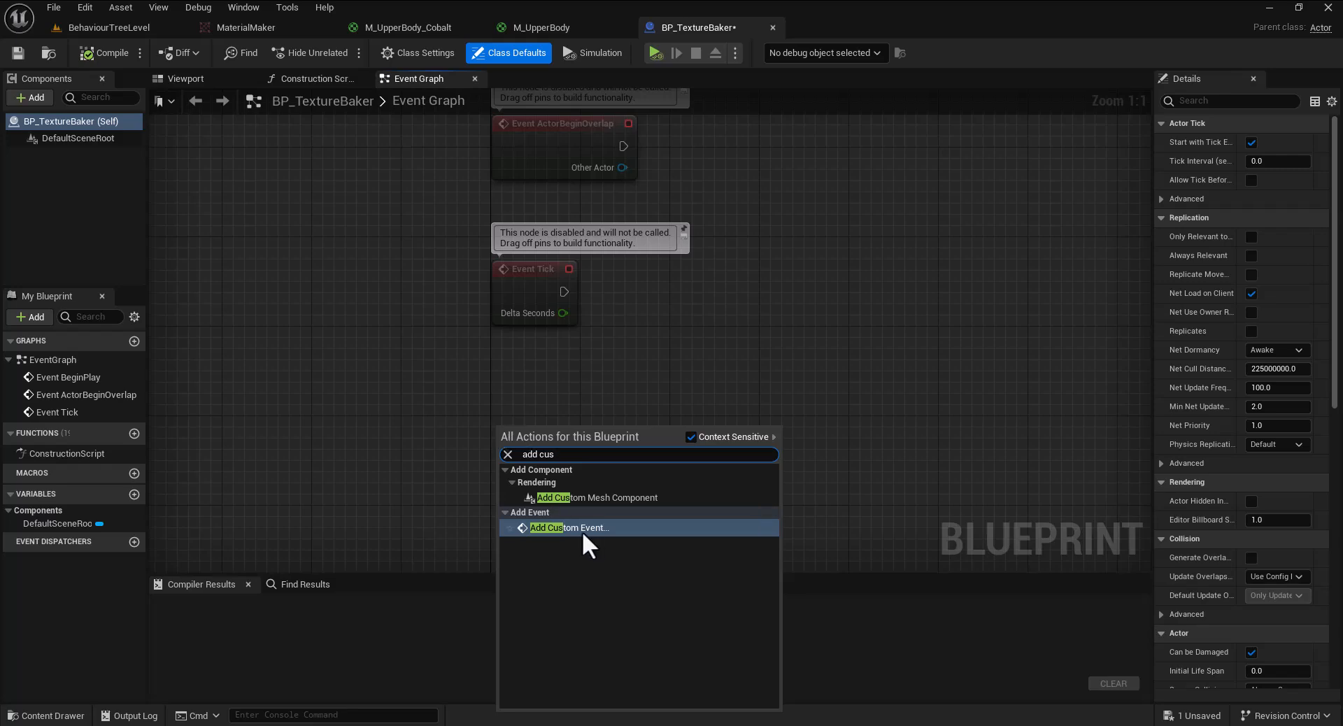
click(582, 530)
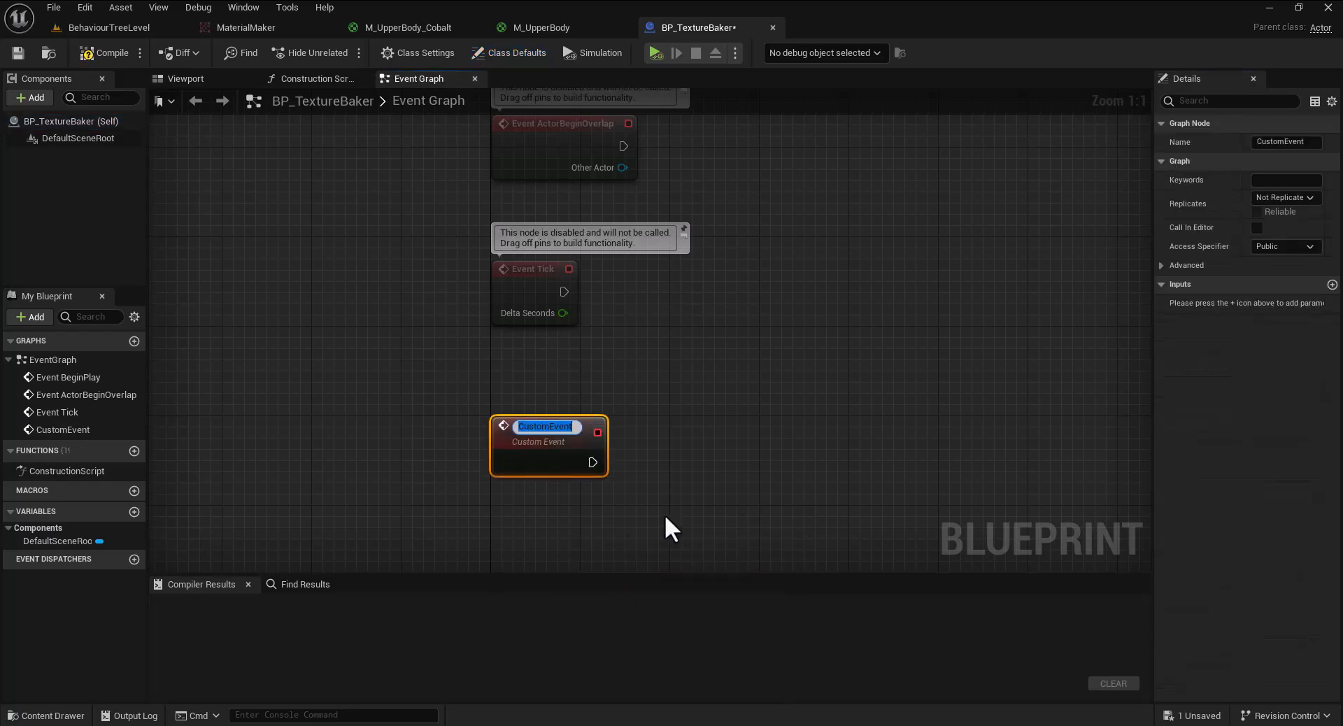
text(Bak)
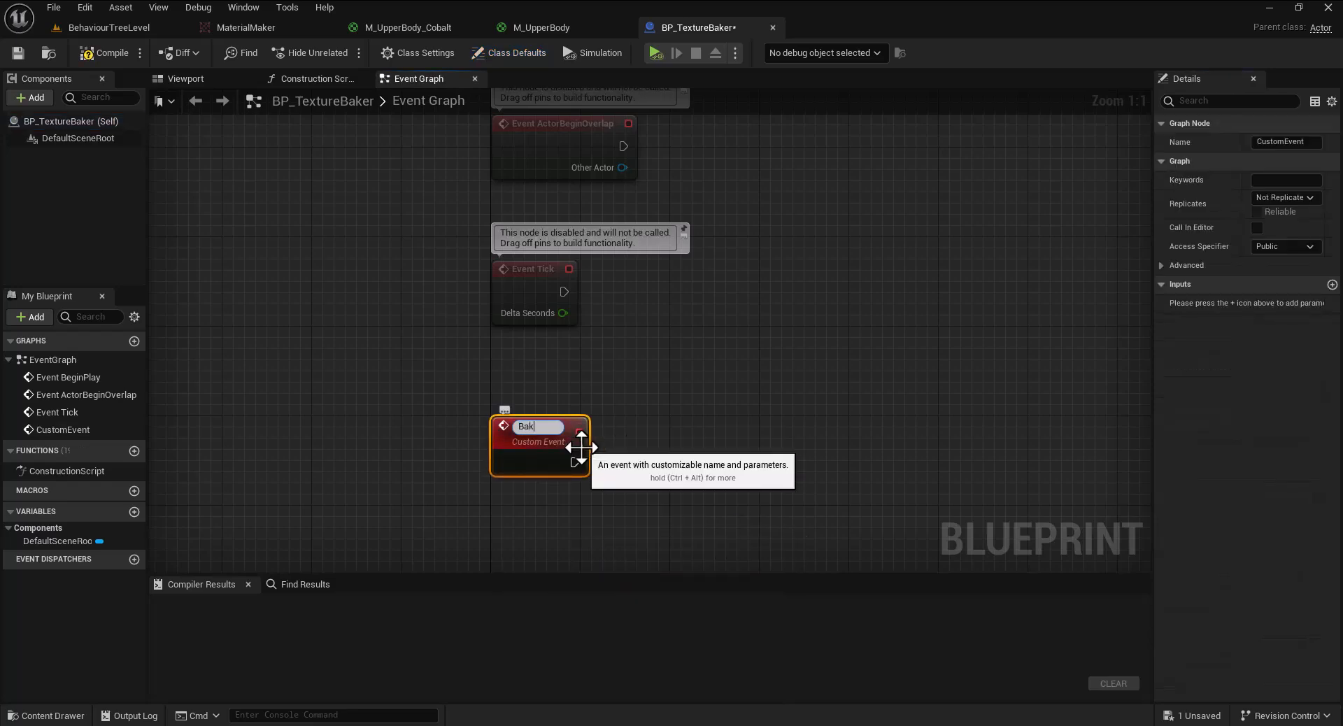
text(eTexture)
key(Return)
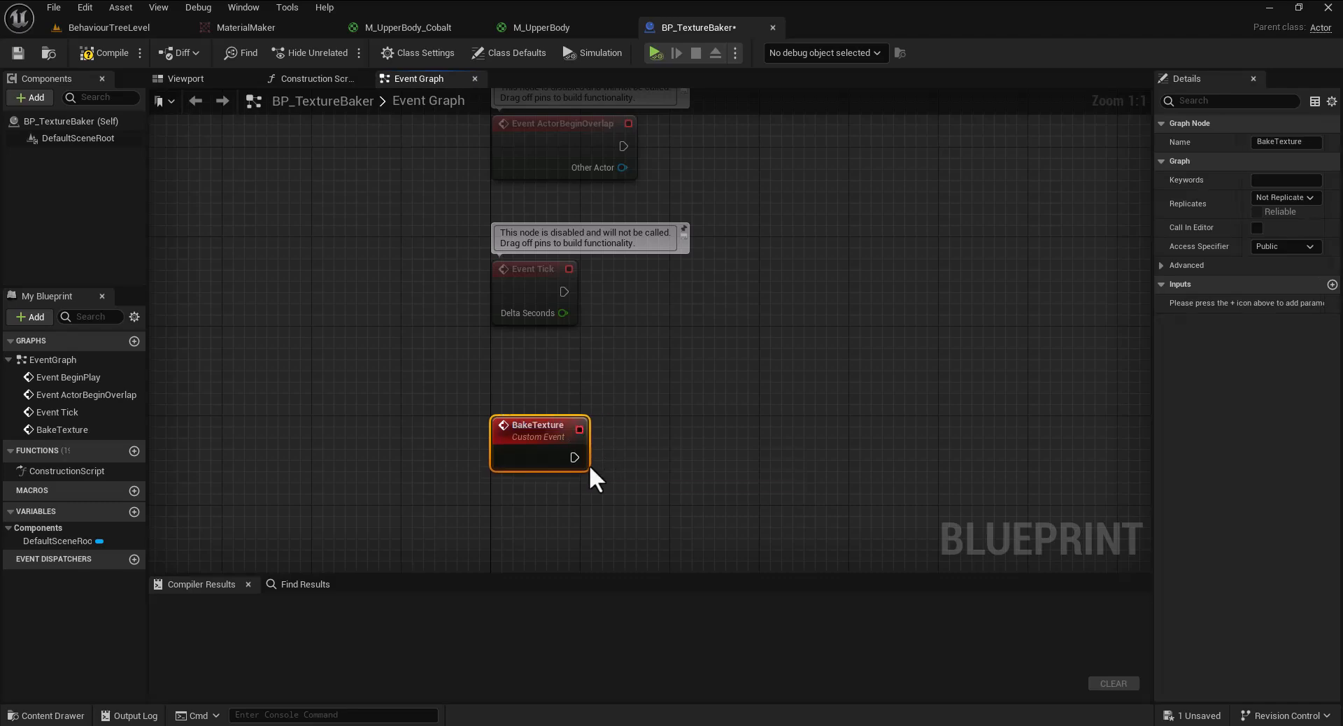
Enable Call In Editor for the BakeTexture event and compile the blueprint
right_drag(748, 407, 708, 403)
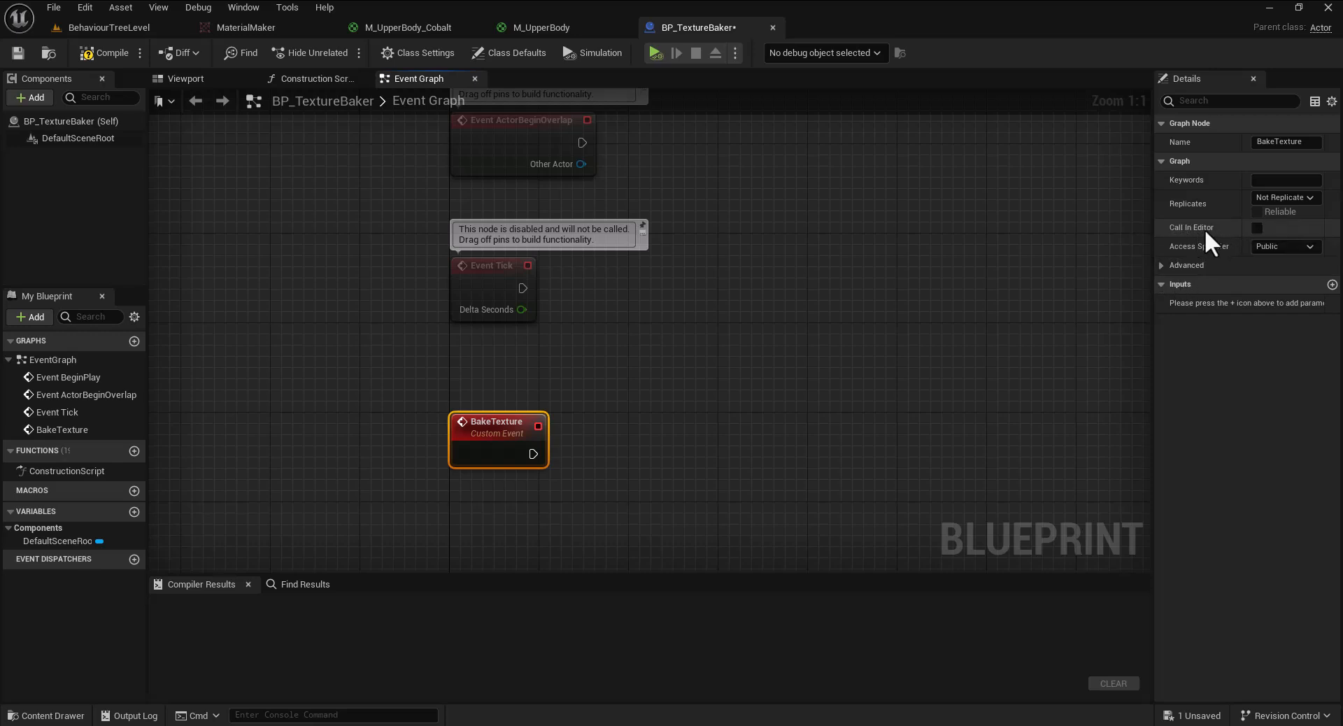
click(1257, 227)
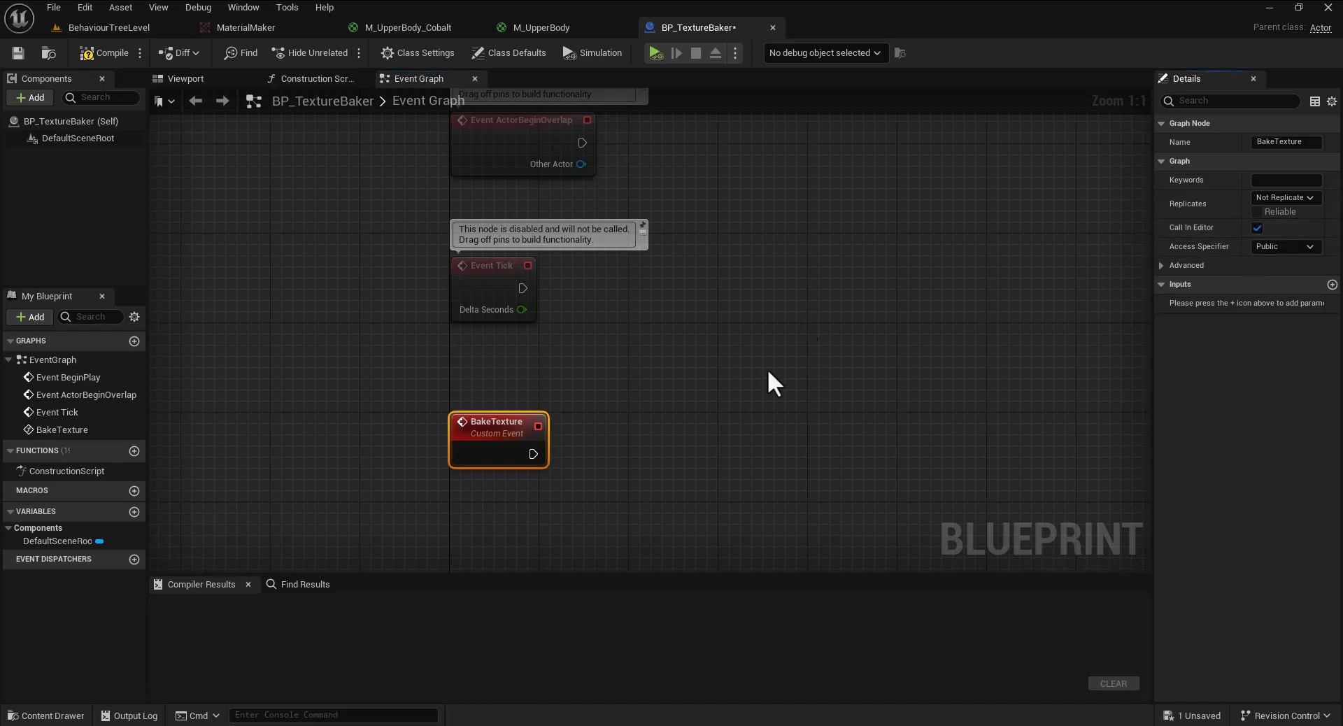
click(101, 54)
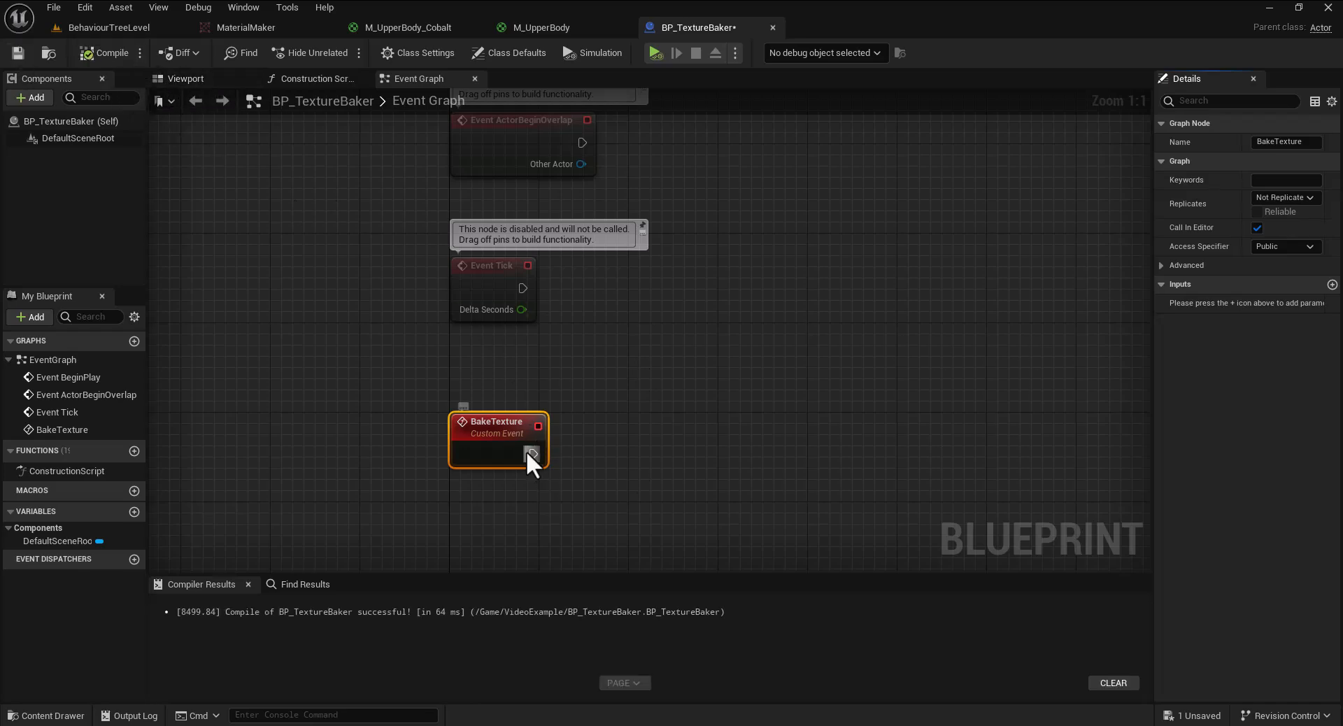
Connect a Print String node with the text Baking to the BakeTexture event, and compile and save the blueprint
drag(533, 455, 639, 431)
text(print string)
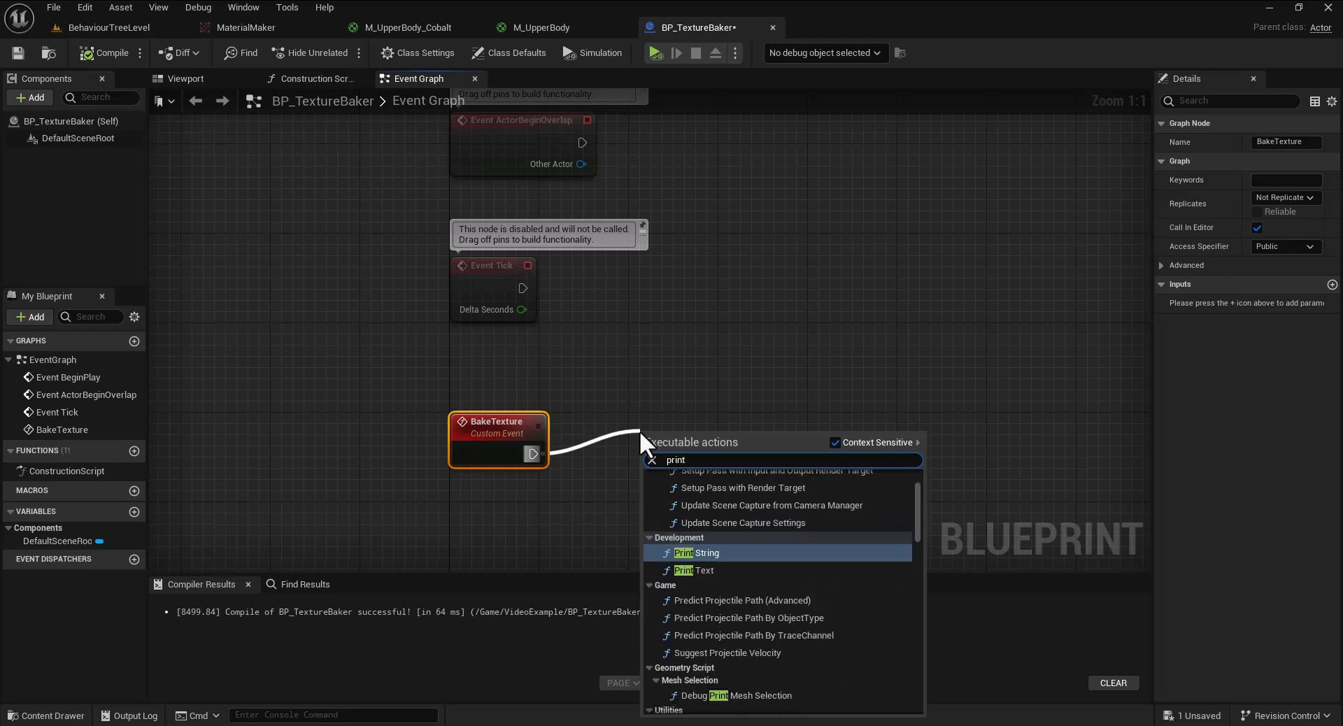
key(Return)
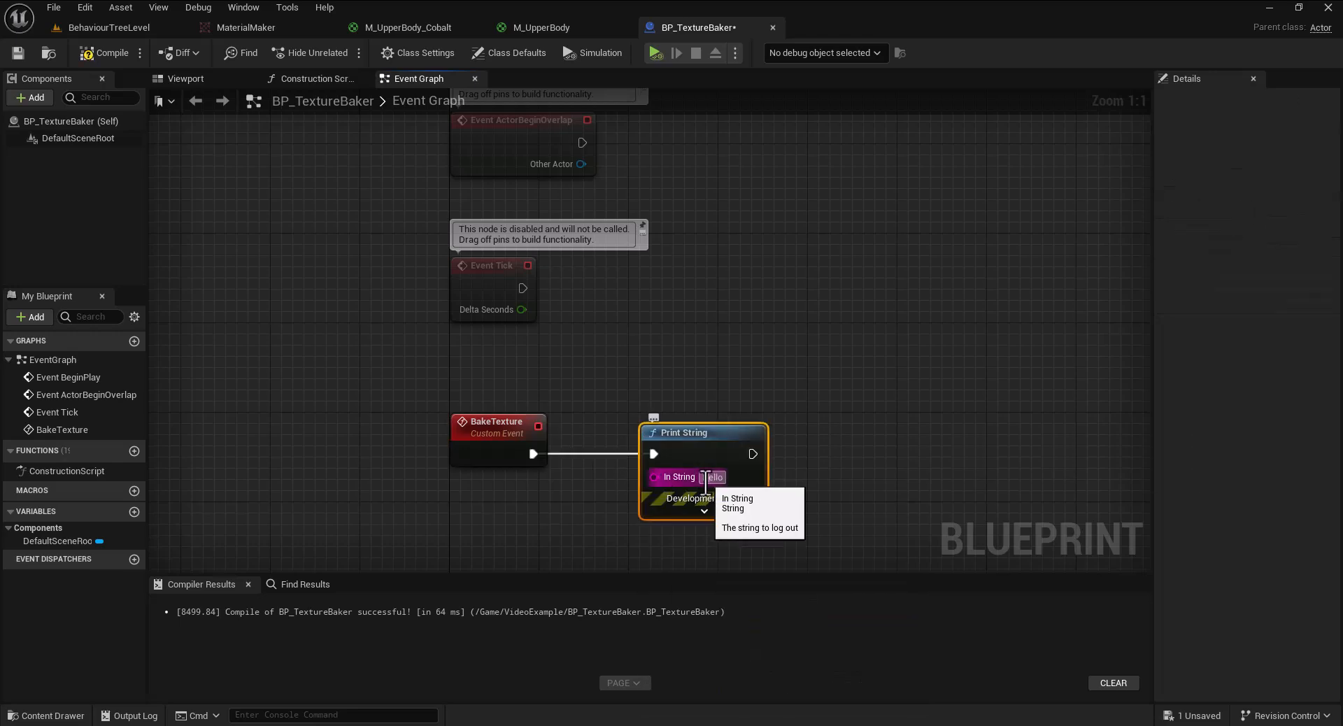
text(Baking)
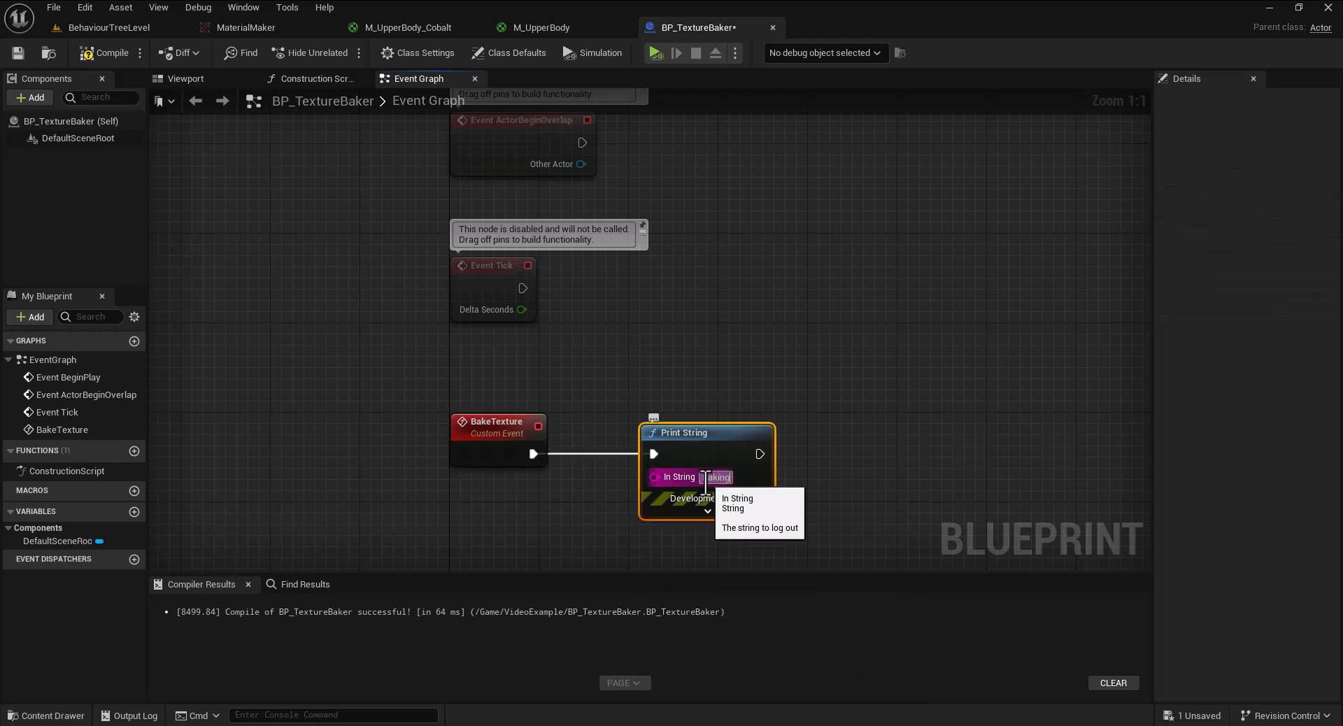
click(98, 52)
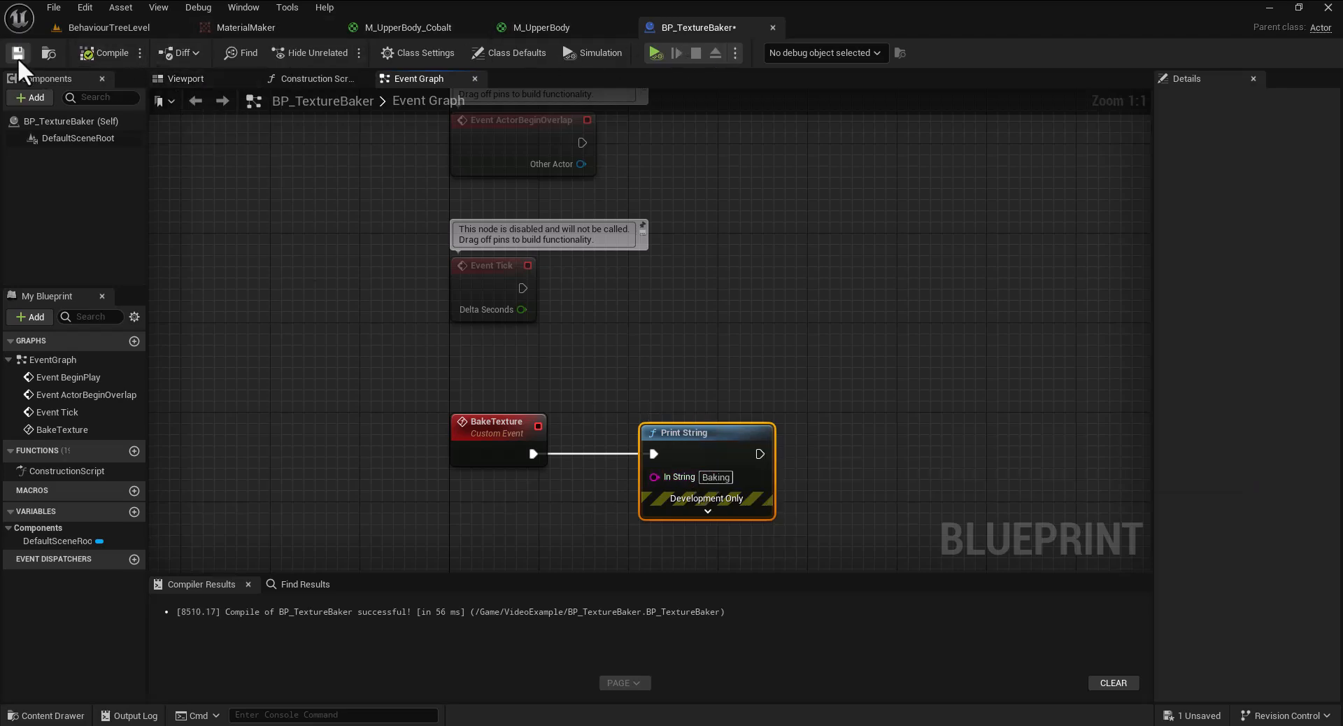
Place BP_TextureBaker in BehaviourTreeLevel between the two blue characters and run its Bake Texture function
click(143, 28)
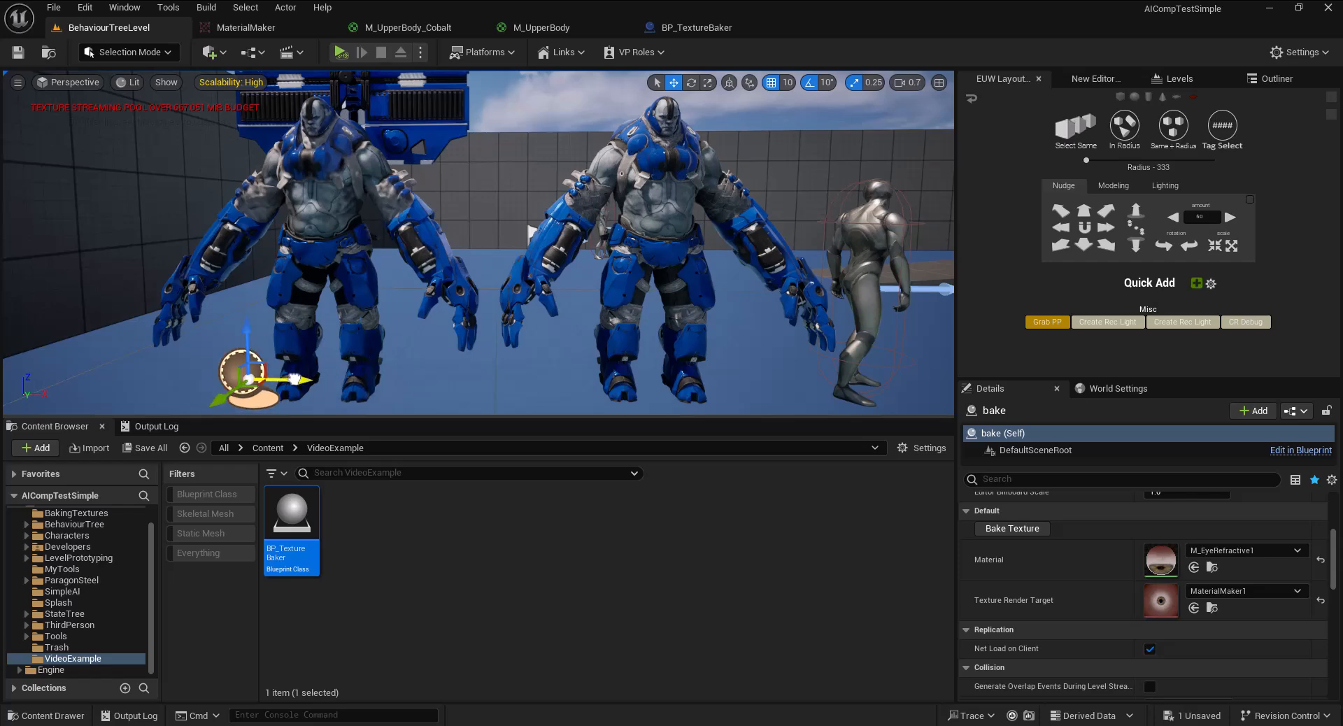
drag(269, 535, 483, 384)
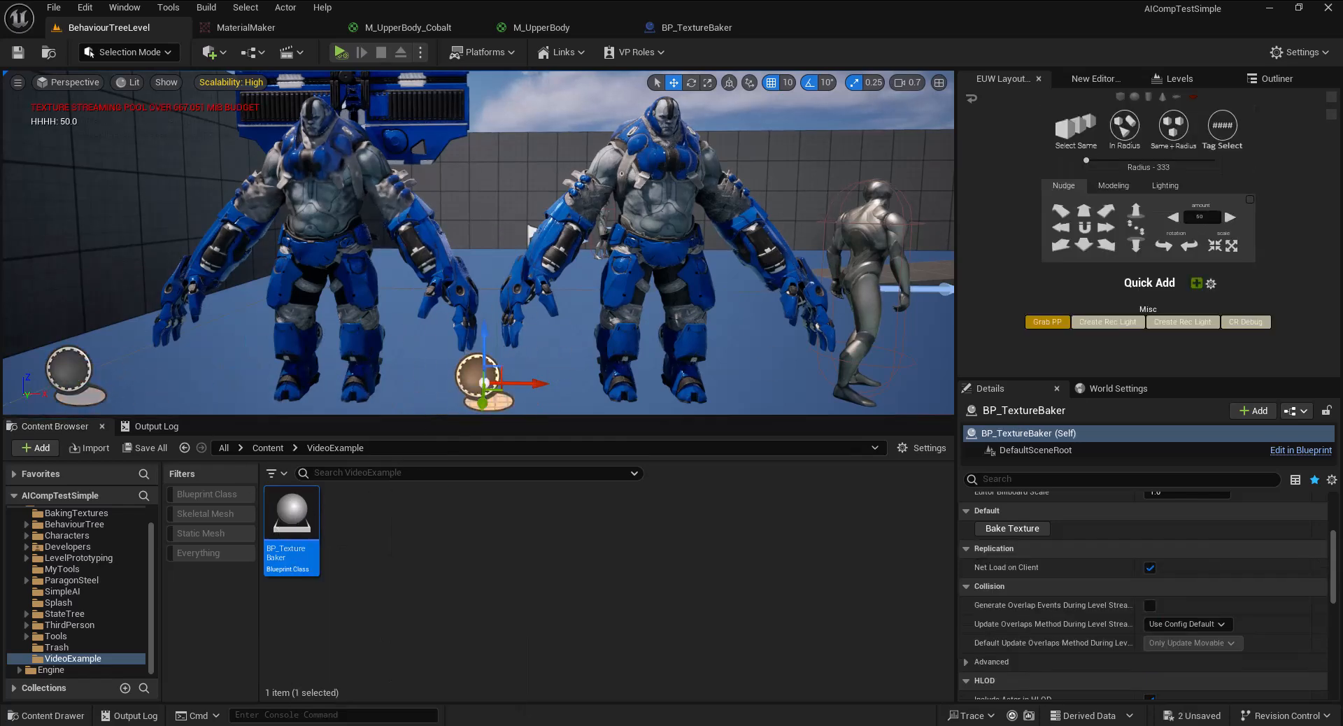
scroll(1060, 542, up, 4)
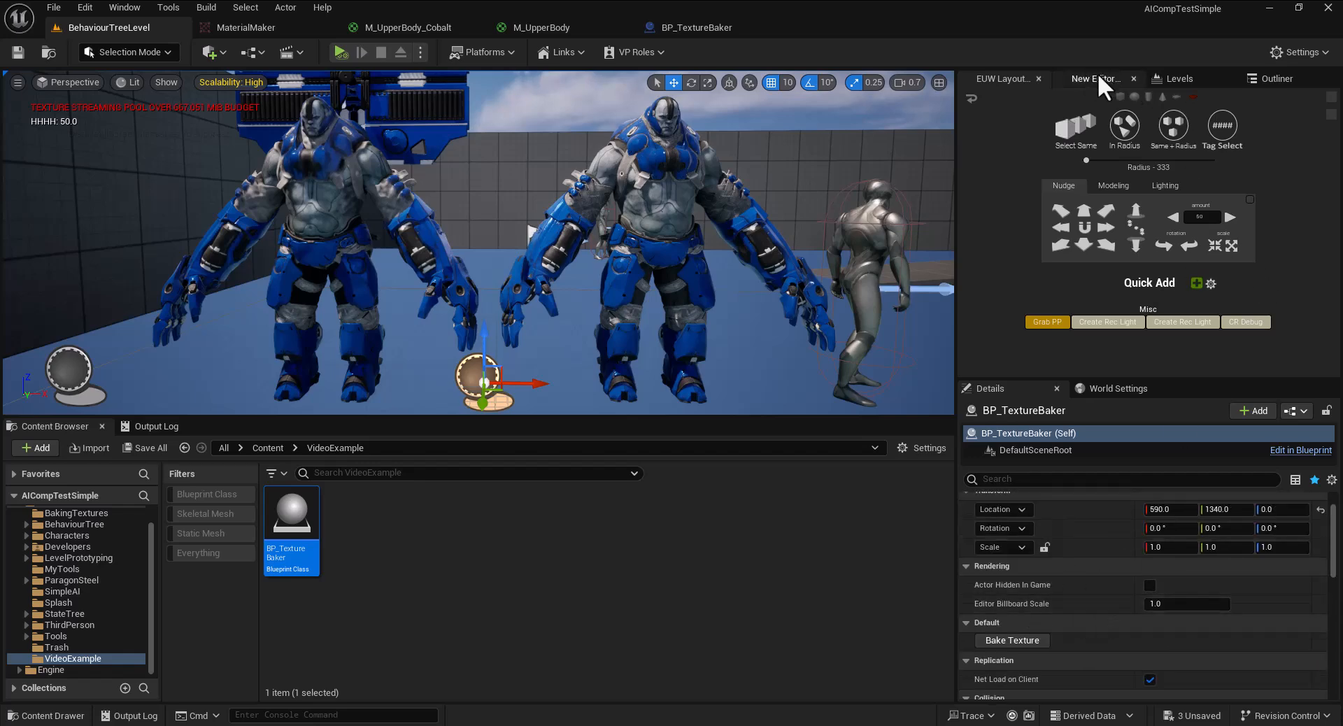
click(1183, 79)
click(1023, 643)
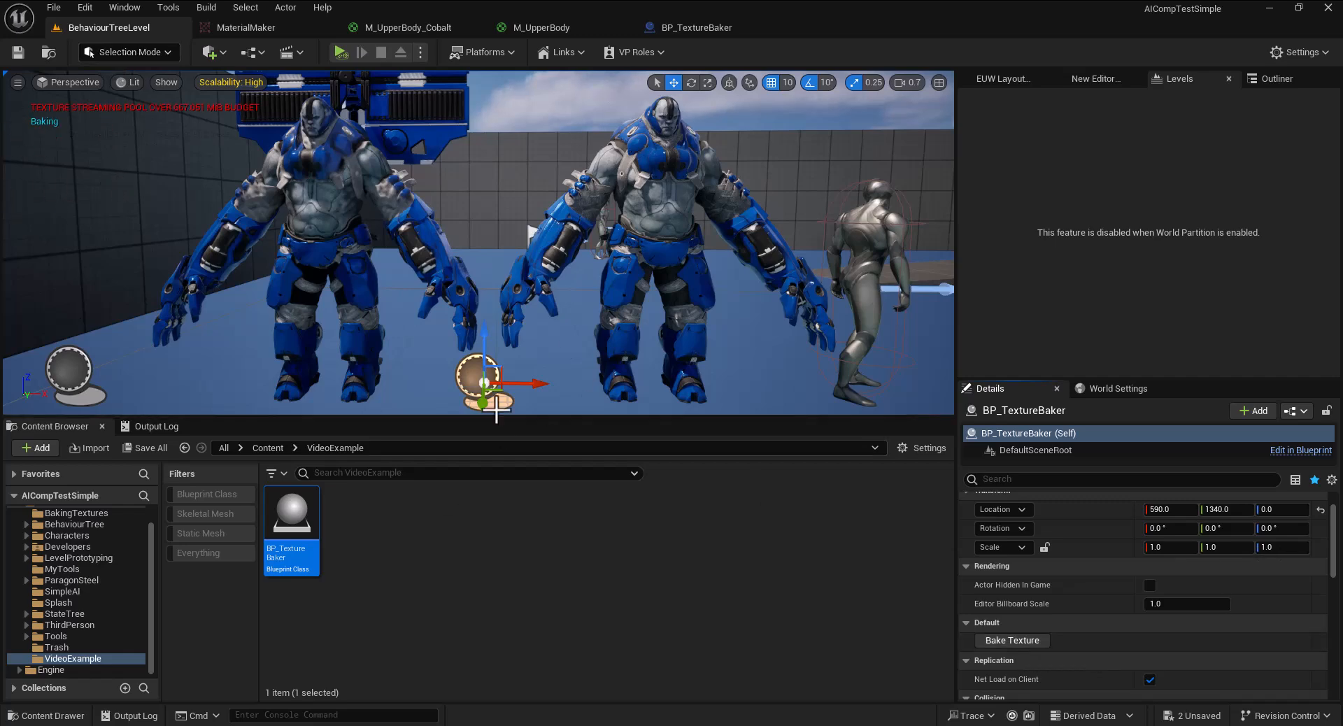
Create a Render Target named RT_BakedMaterial in the VideoExample folder and open it
click(439, 520)
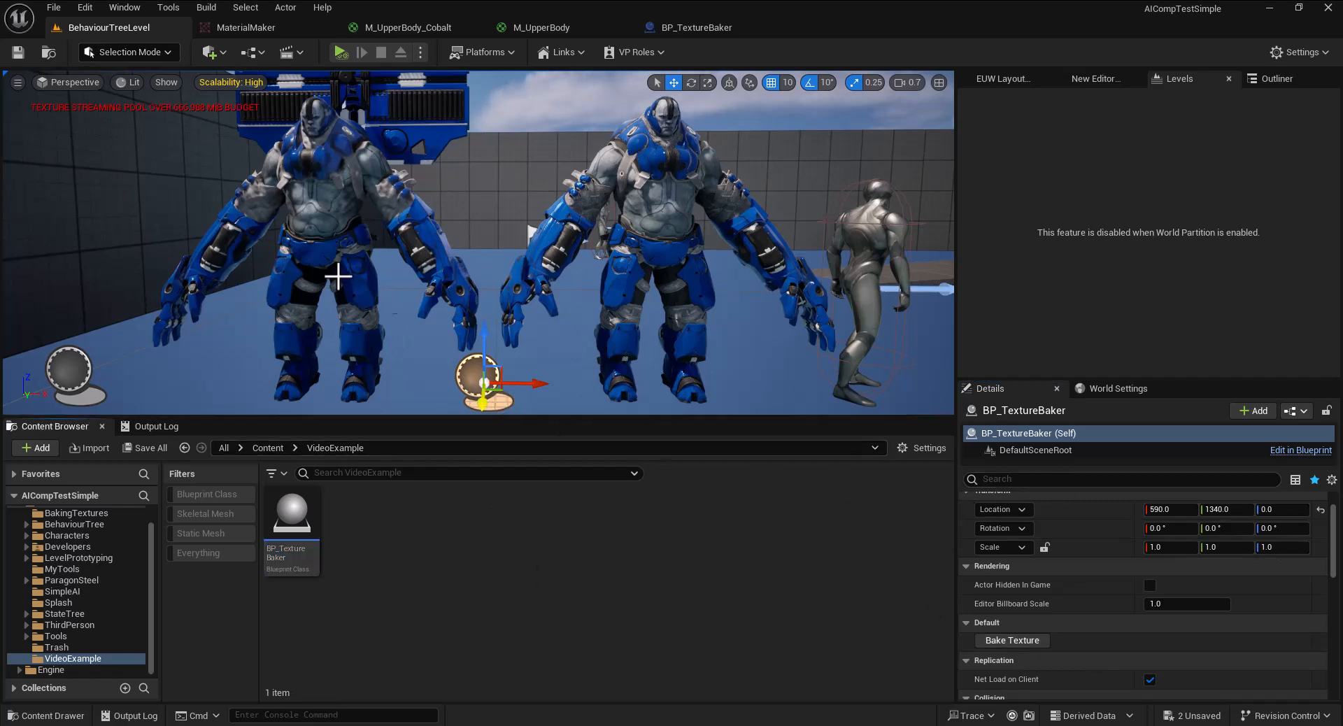
right_click(345, 525)
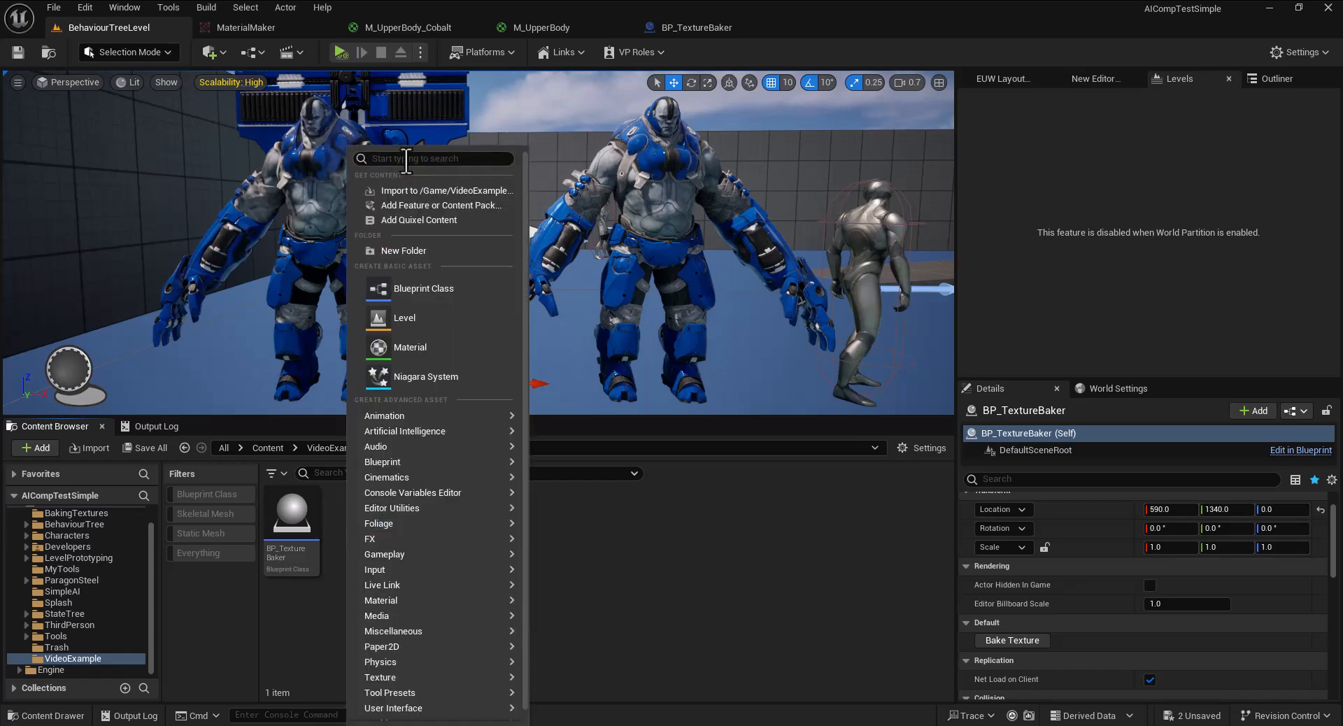
text(render)
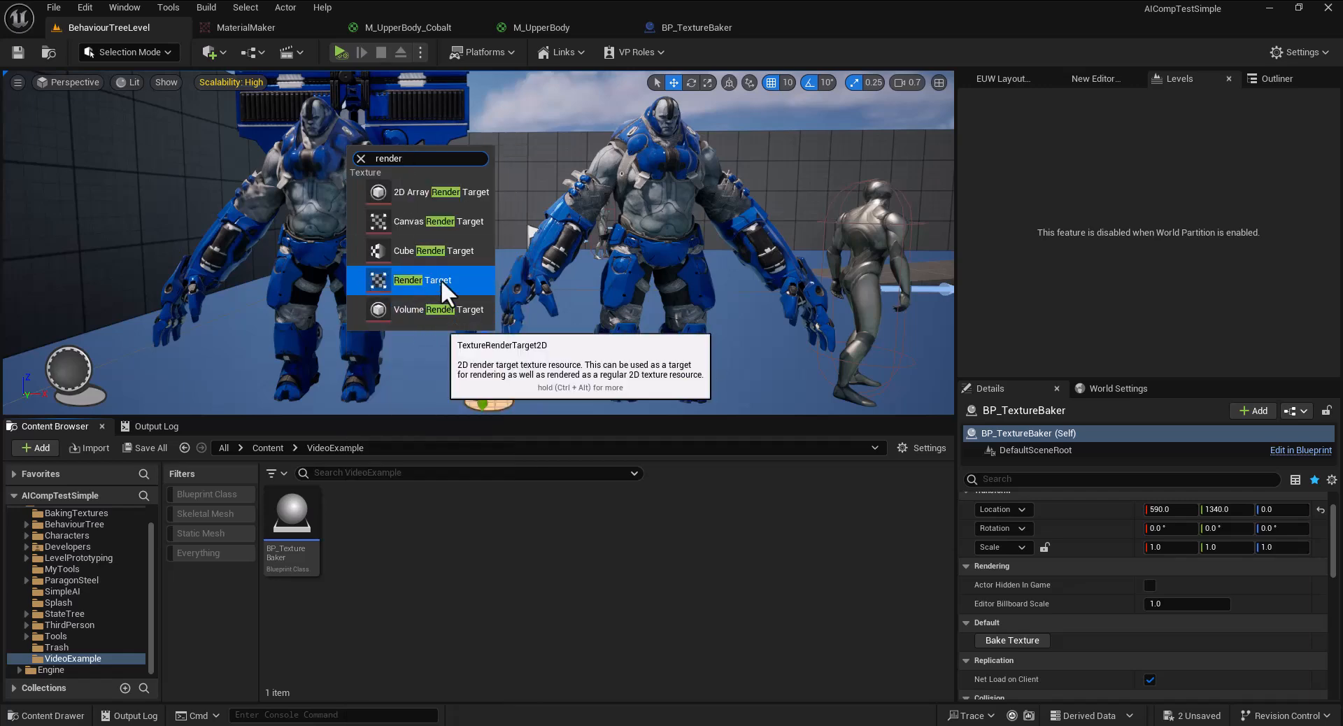
click(441, 280)
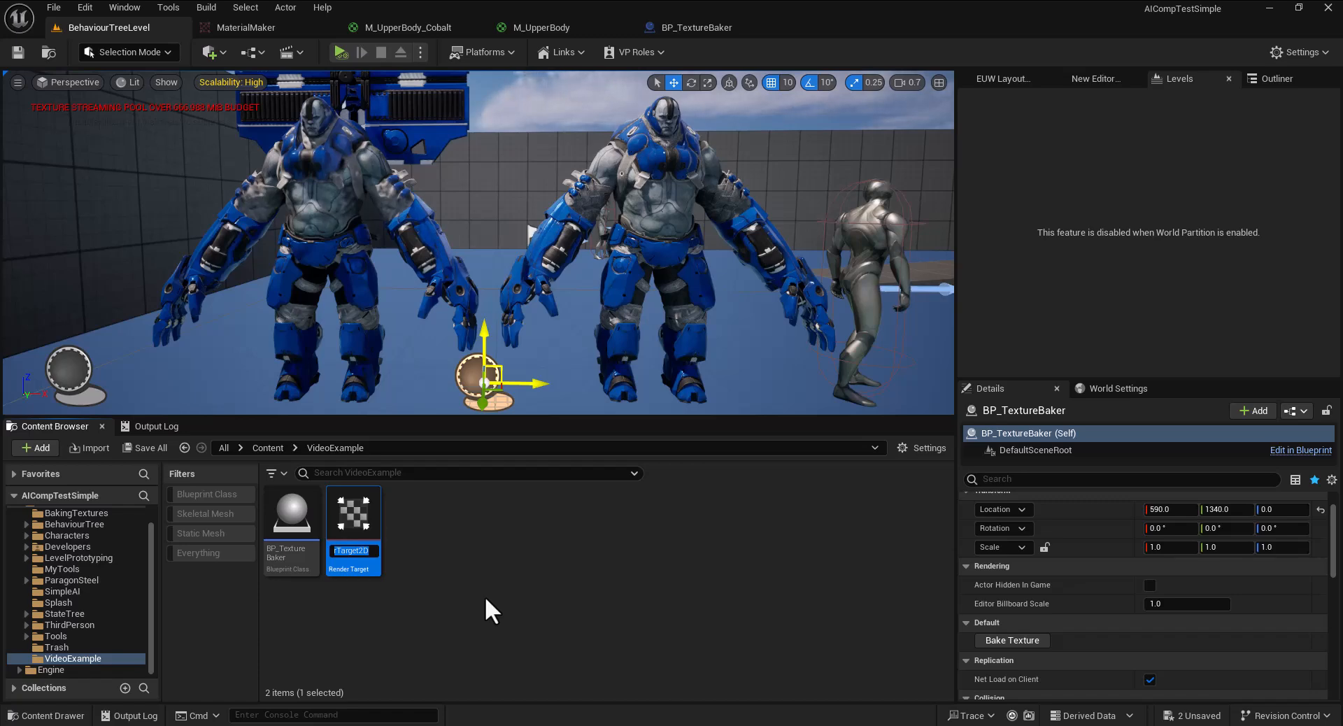
text(B)
key(BackSpace)
text(RT_Bekd)
key(BackSpace)
key(BackSpace)
key(BackSpace)
text(aked)
text(Material)
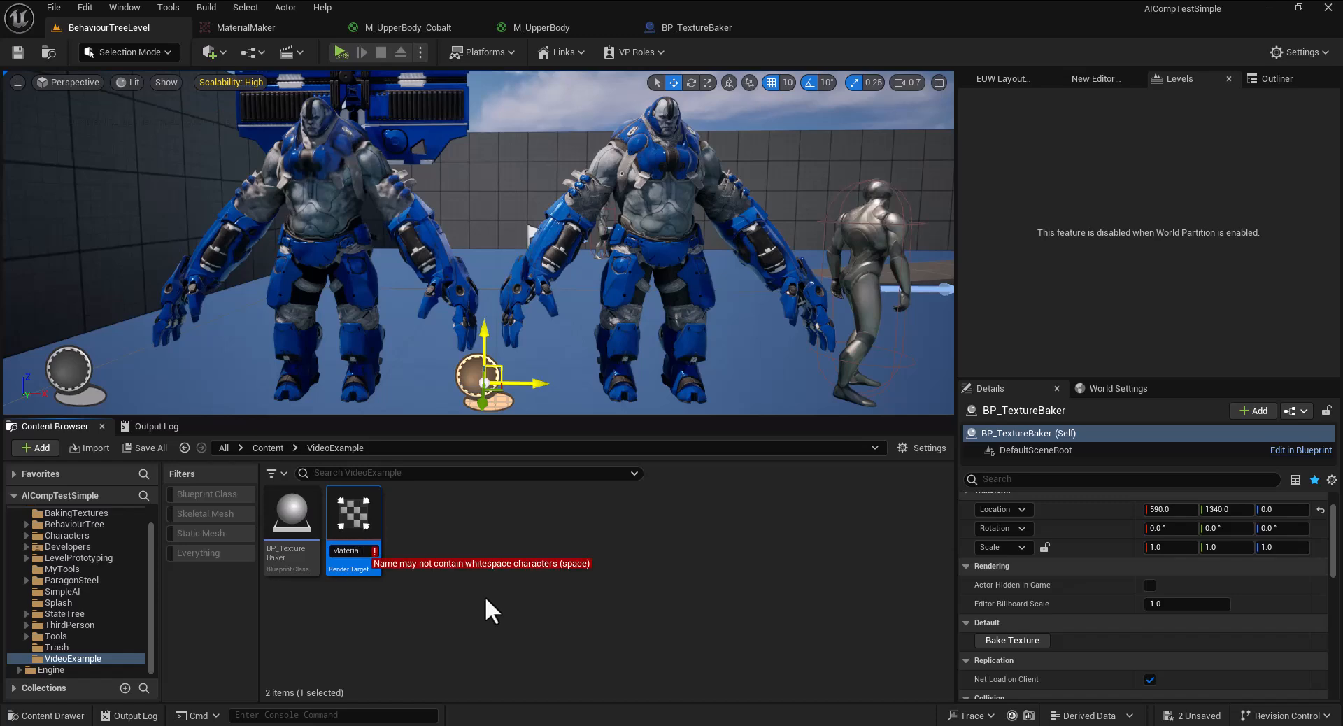
key(BackSpace)
key(Return)
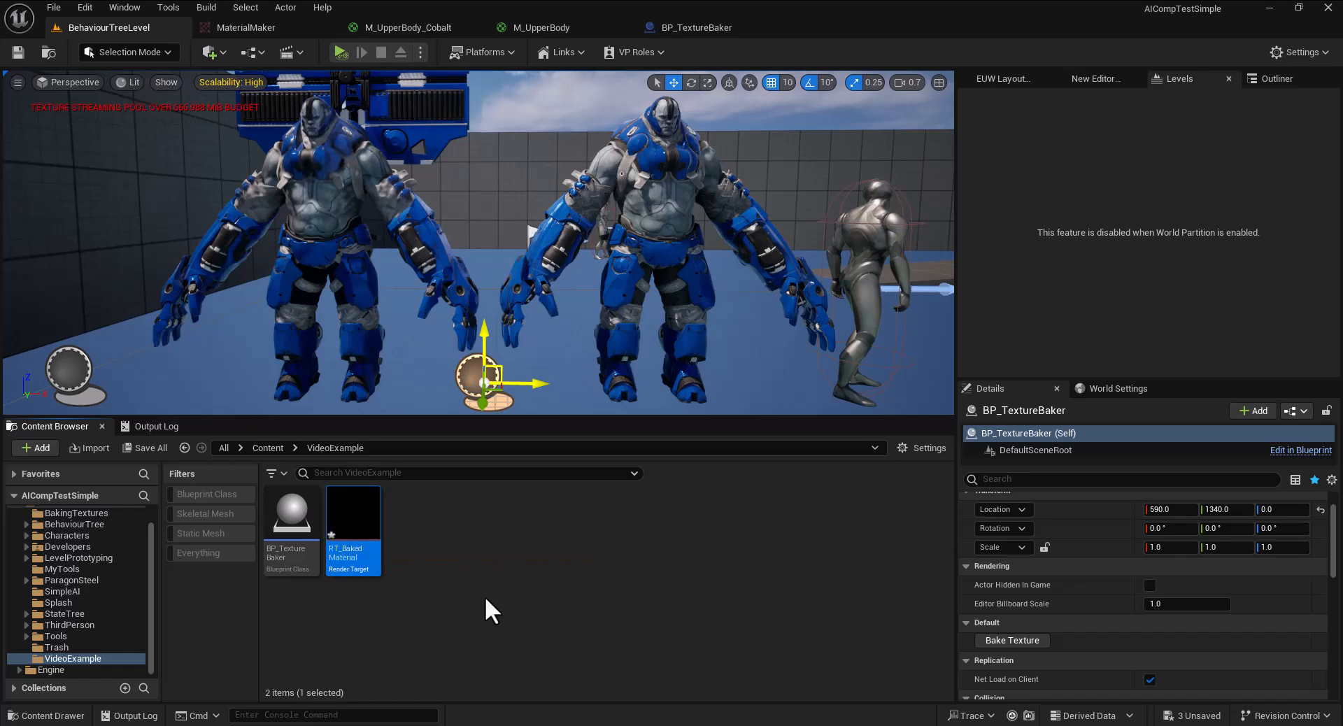
mouse_move(354, 556)
double_click(350, 532)
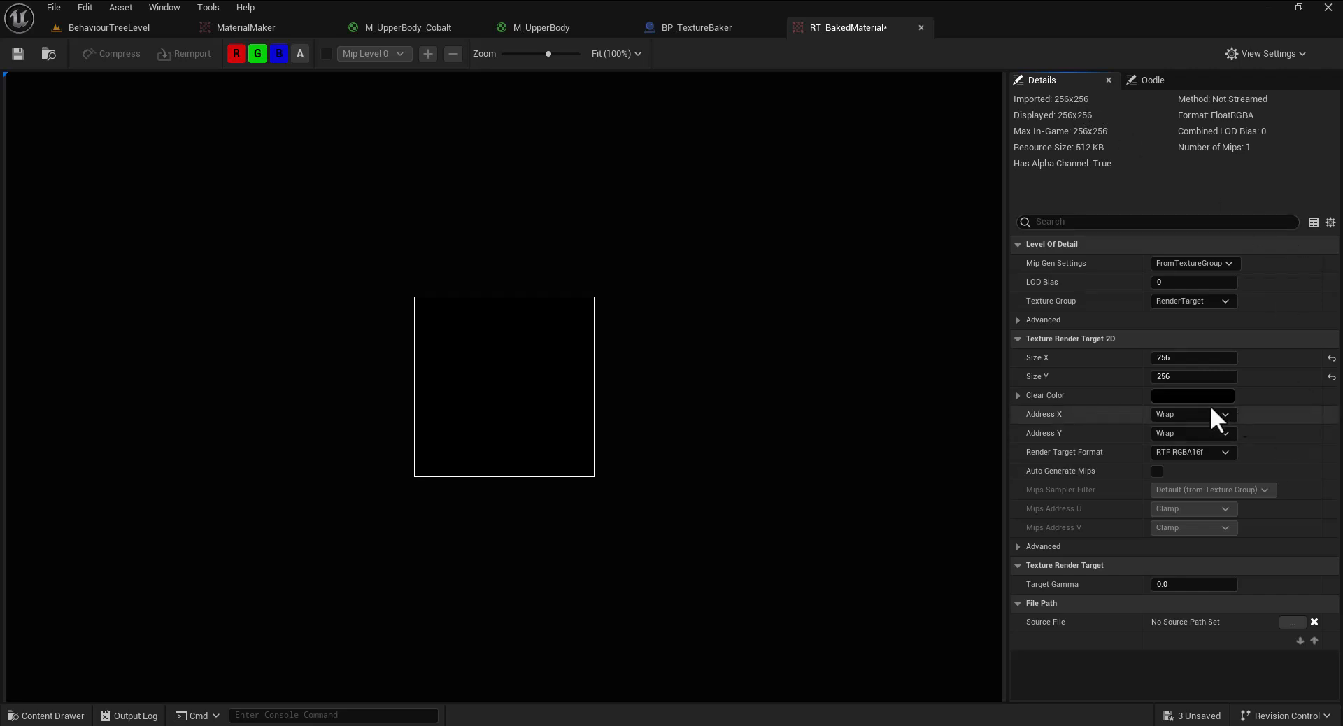
click(1173, 357)
click(1230, 360)
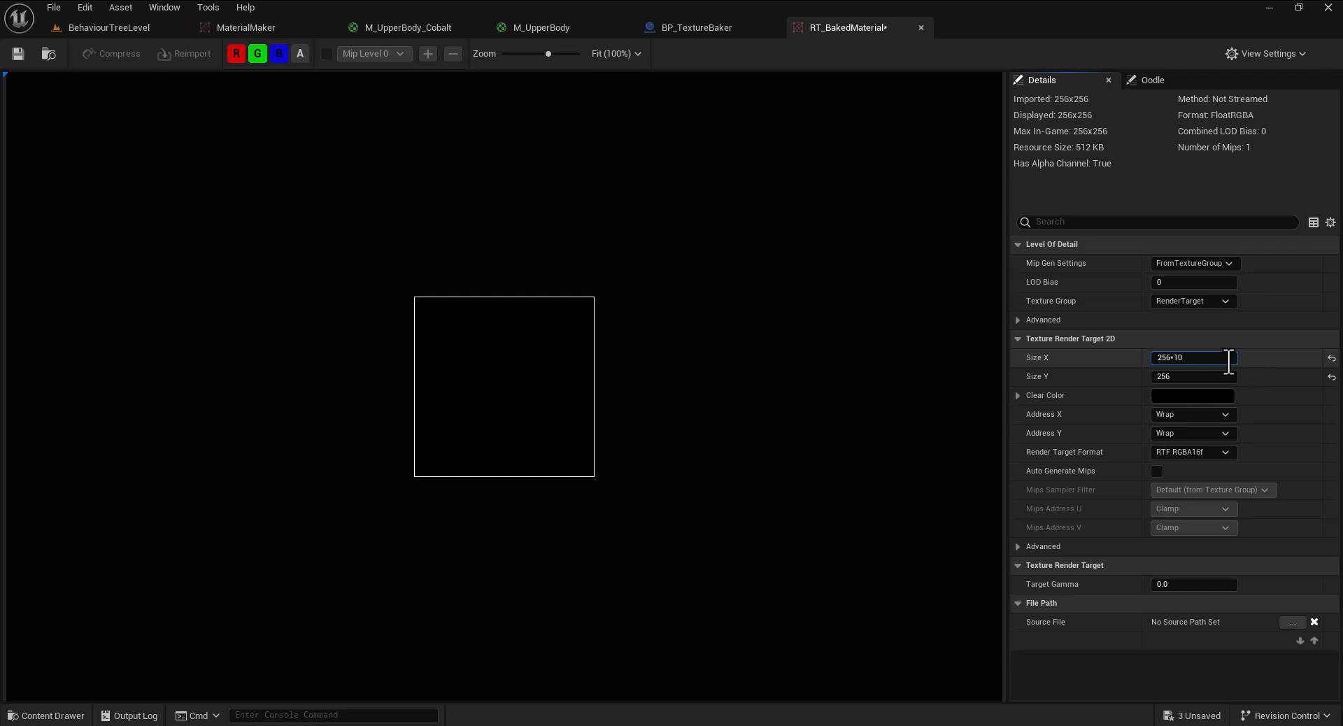
key(Return)
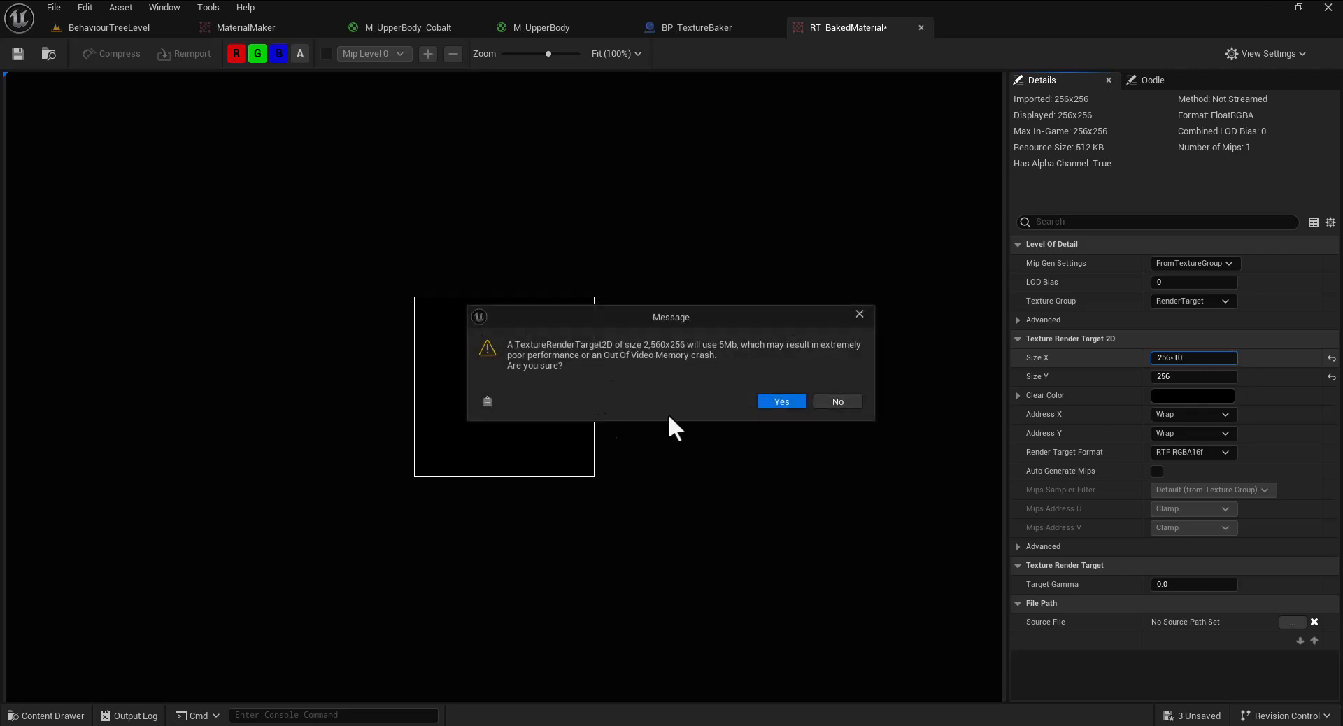
click(850, 402)
Set Size X and Size Y of RT_BakedMaterial to 2048 and save the asset
click(1195, 360)
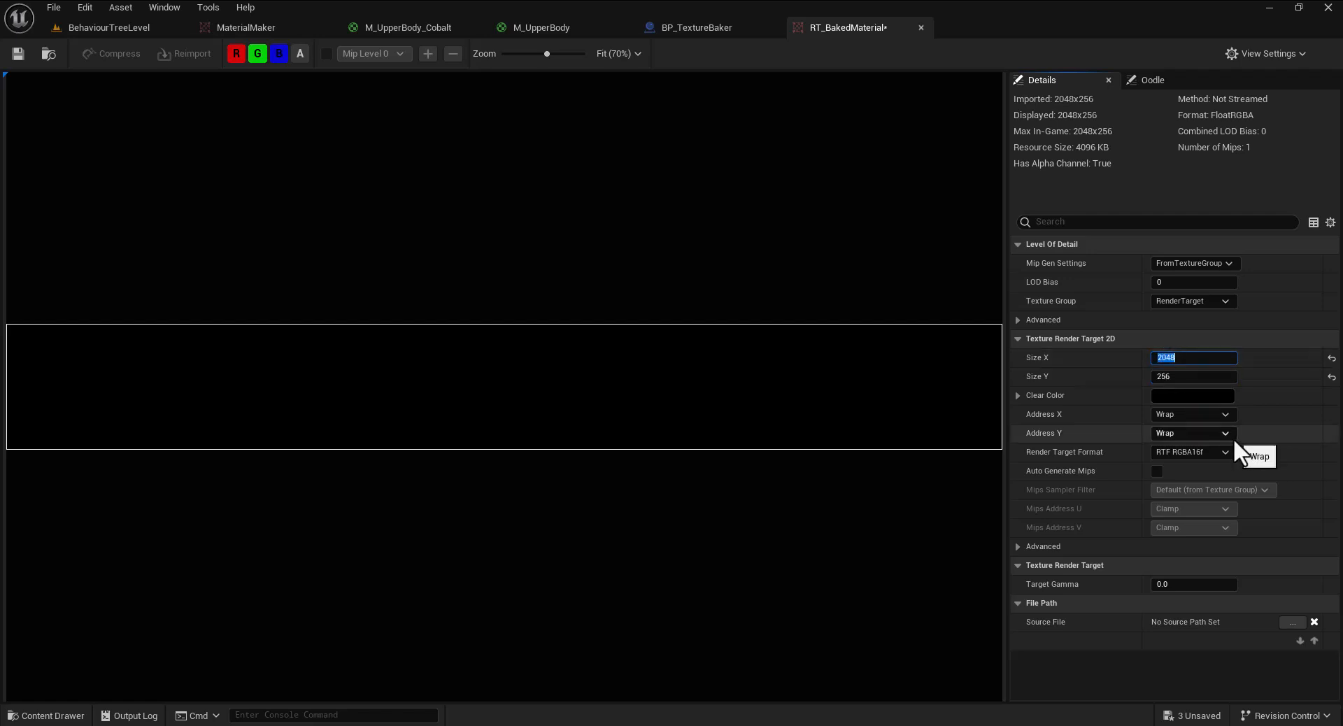
click(1193, 376)
text(2048)
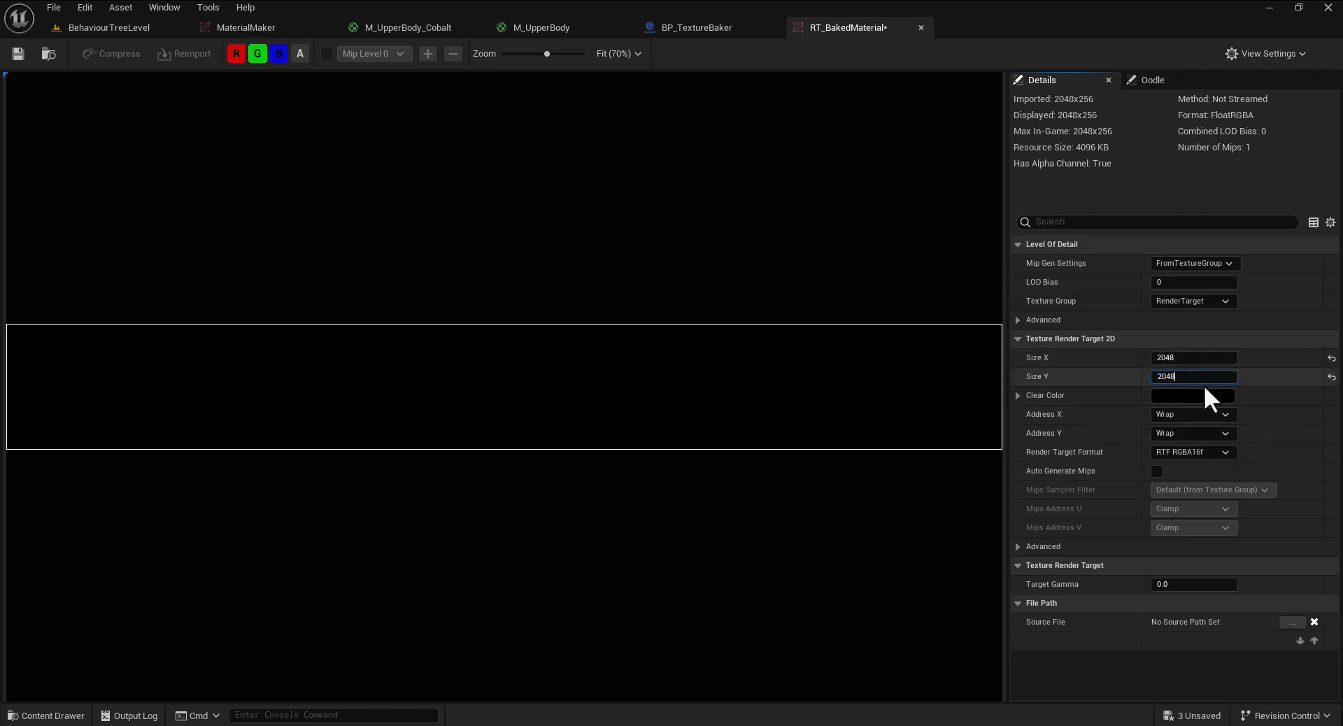
key(Return)
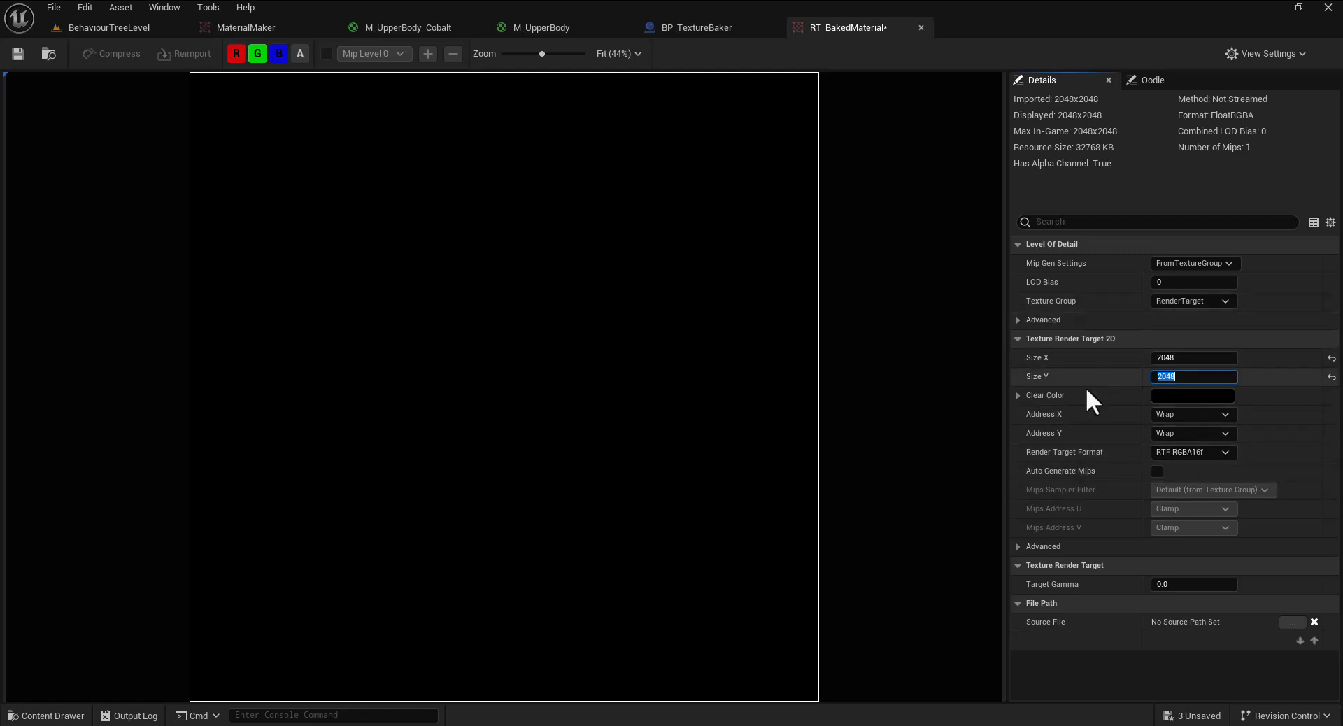
click(17, 54)
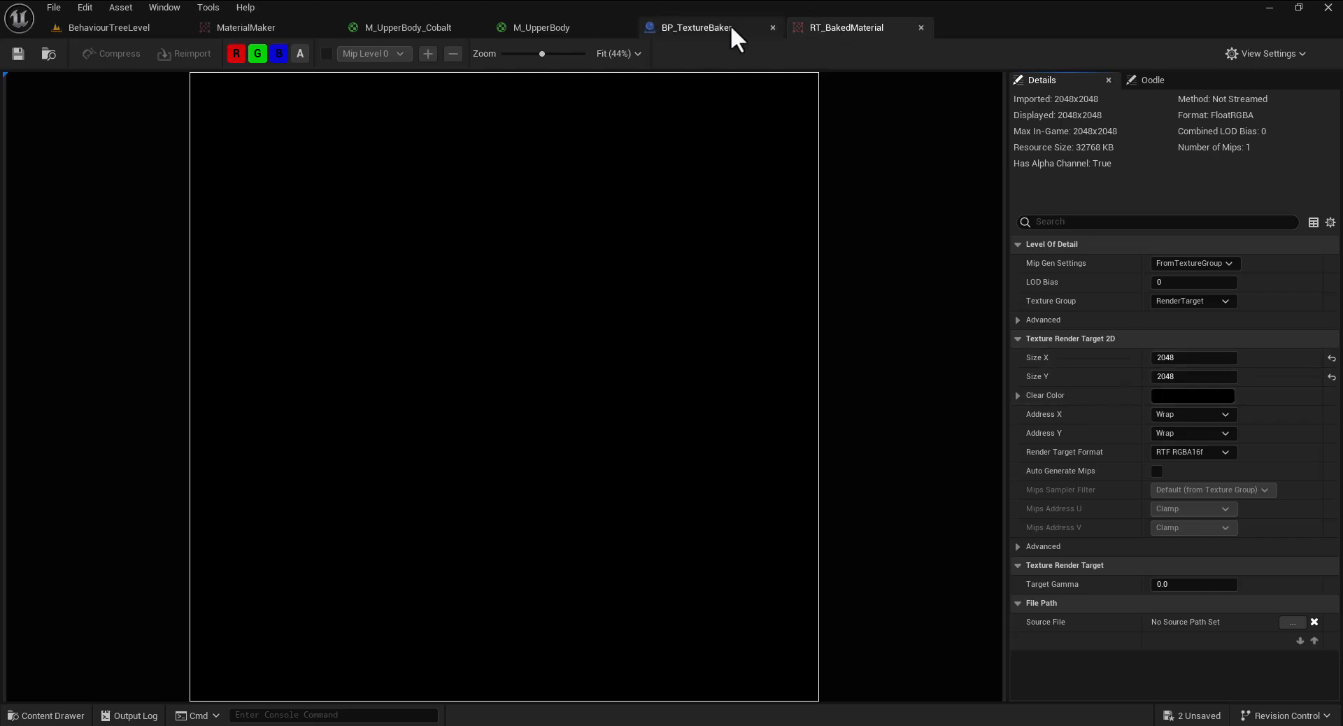
In BP_TextureBaker's event graph, add a Draw Material to Render Target node connected after the Print String node
click(711, 28)
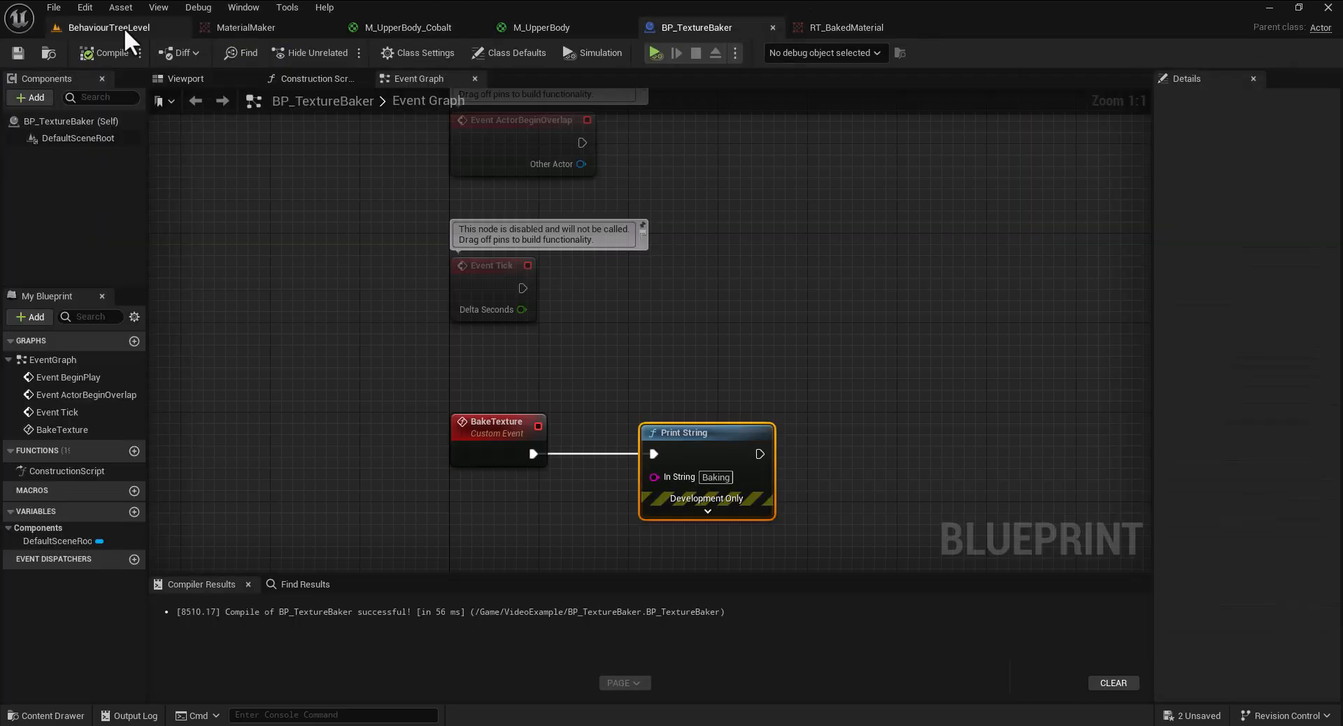
right_drag(693, 410, 583, 295)
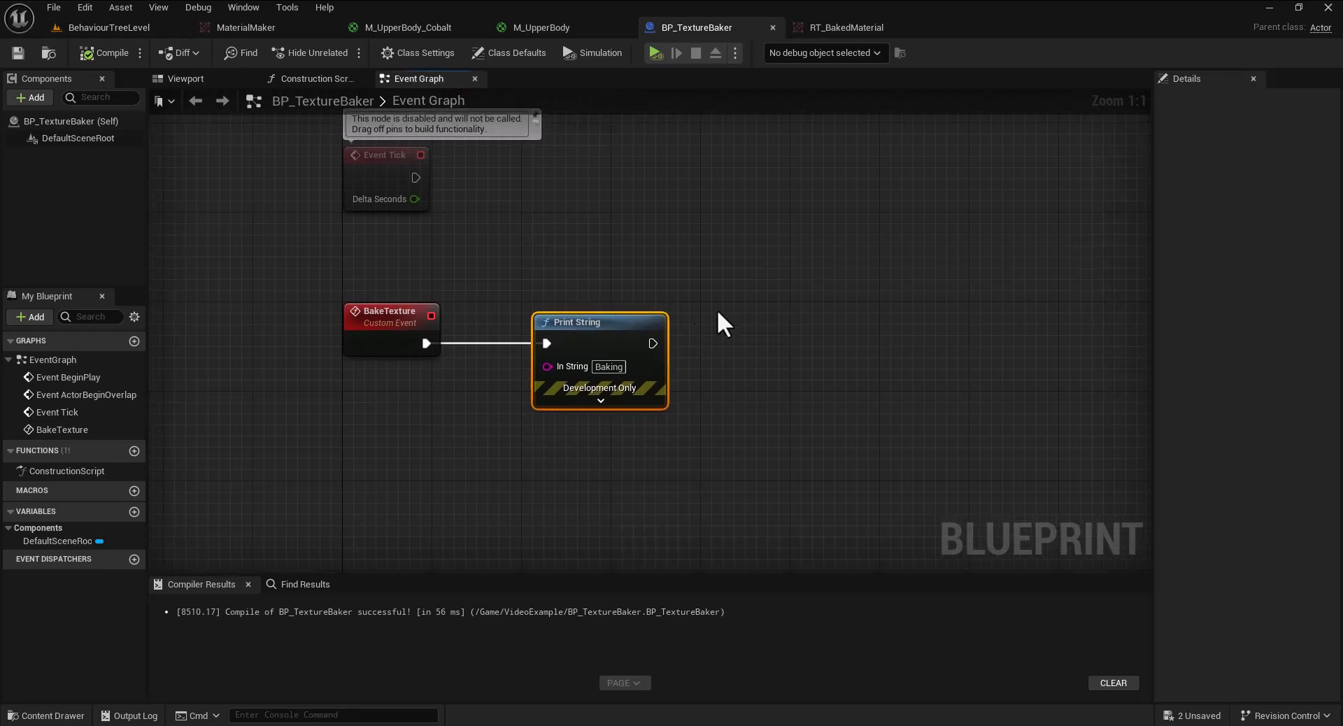
right_drag(681, 330, 640, 327)
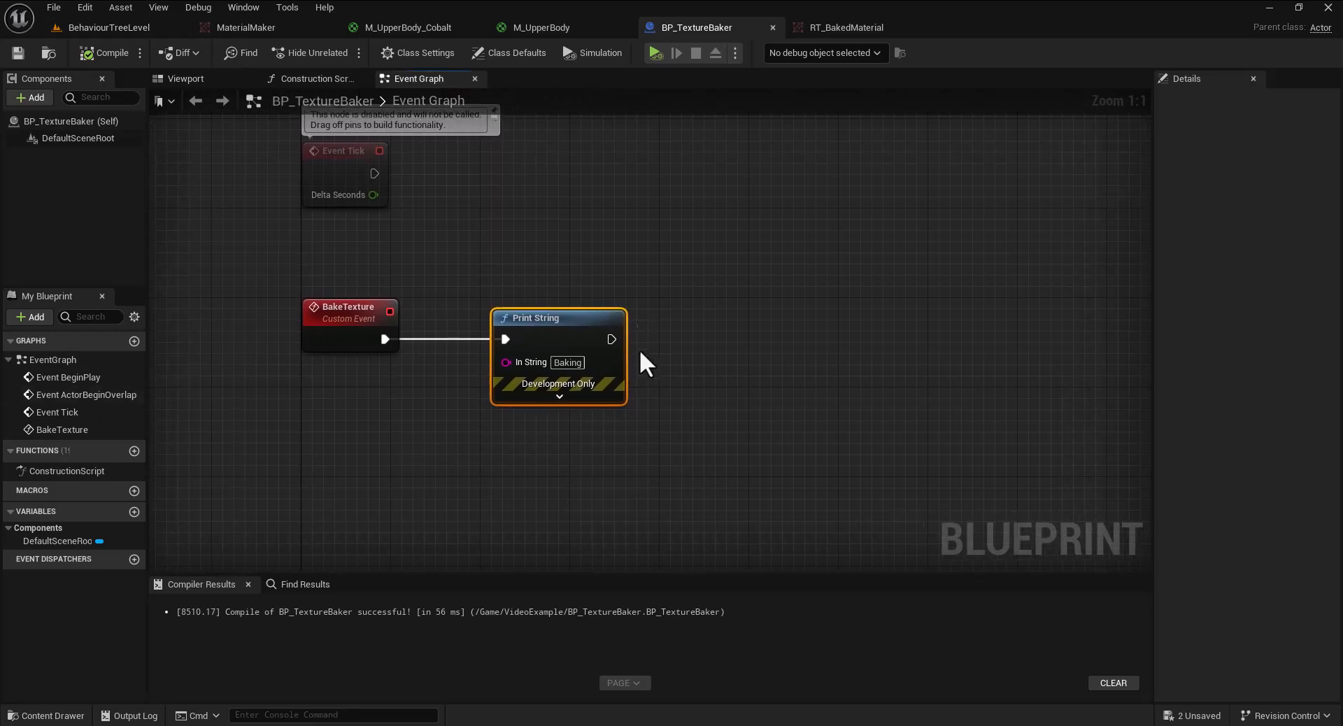
drag(611, 339, 725, 335)
text(draw)
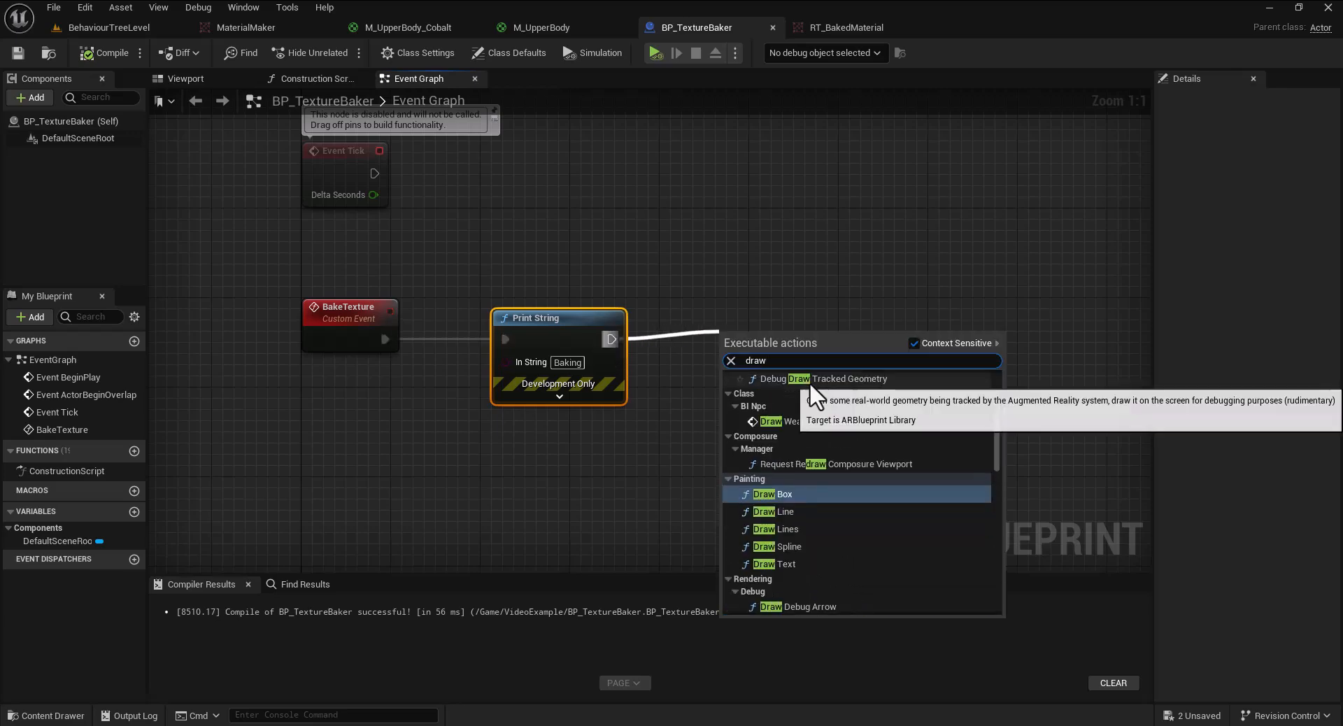
text( mate)
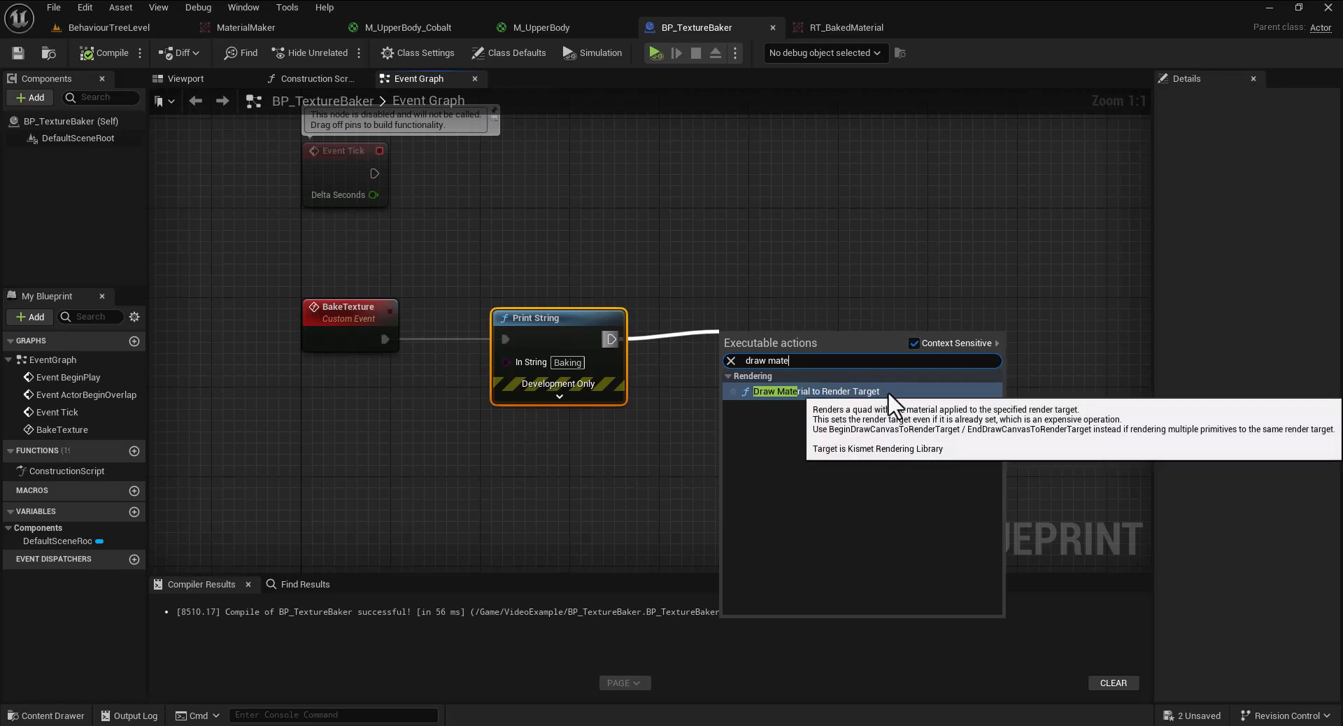
click(810, 391)
right_drag(840, 420, 795, 400)
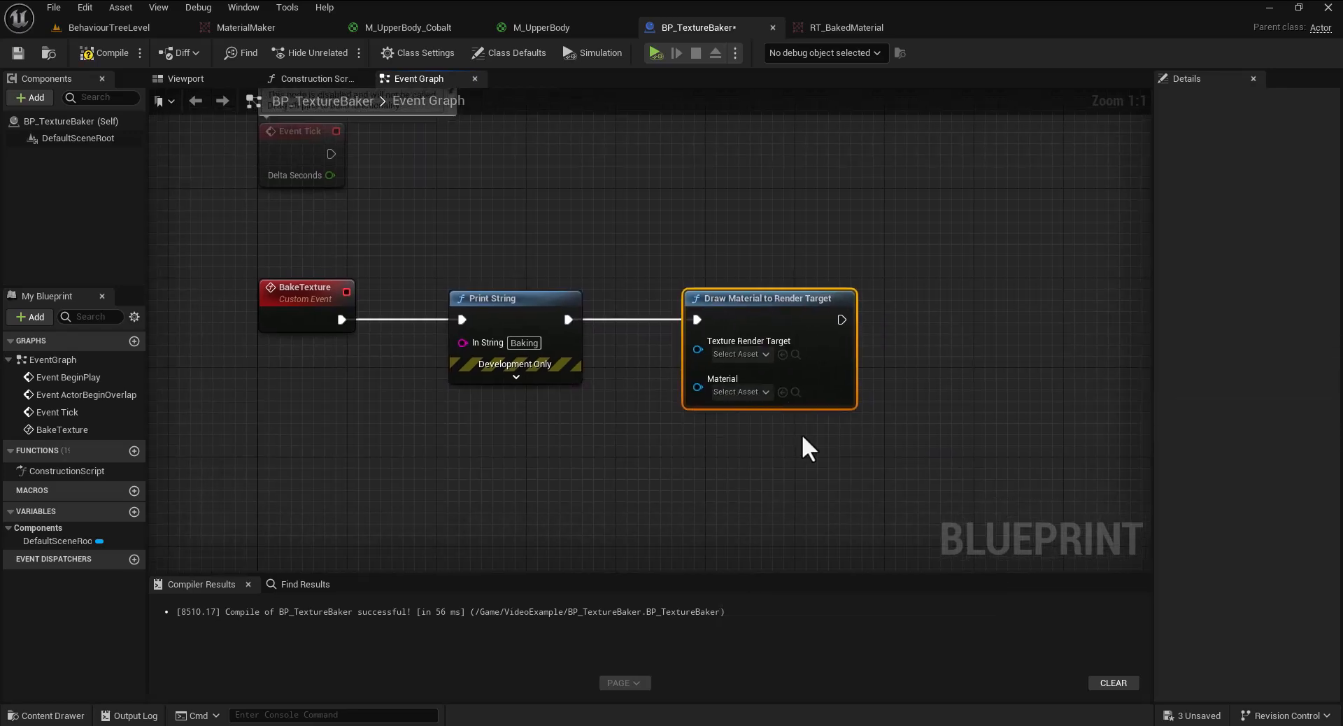
Promote the Texture Render Target and Material inputs of the draw node to variables and place their nodes below Print String
right_click(698, 349)
click(781, 401)
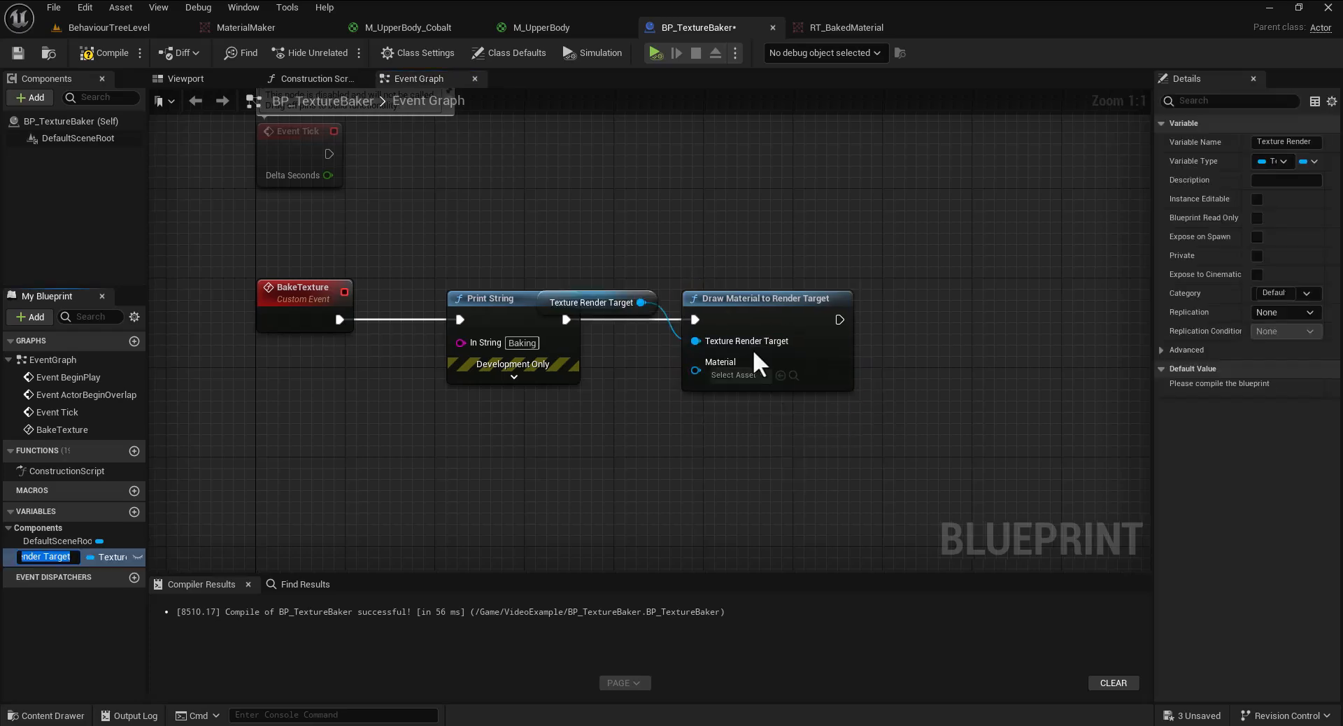
drag(569, 317, 528, 430)
right_click(695, 371)
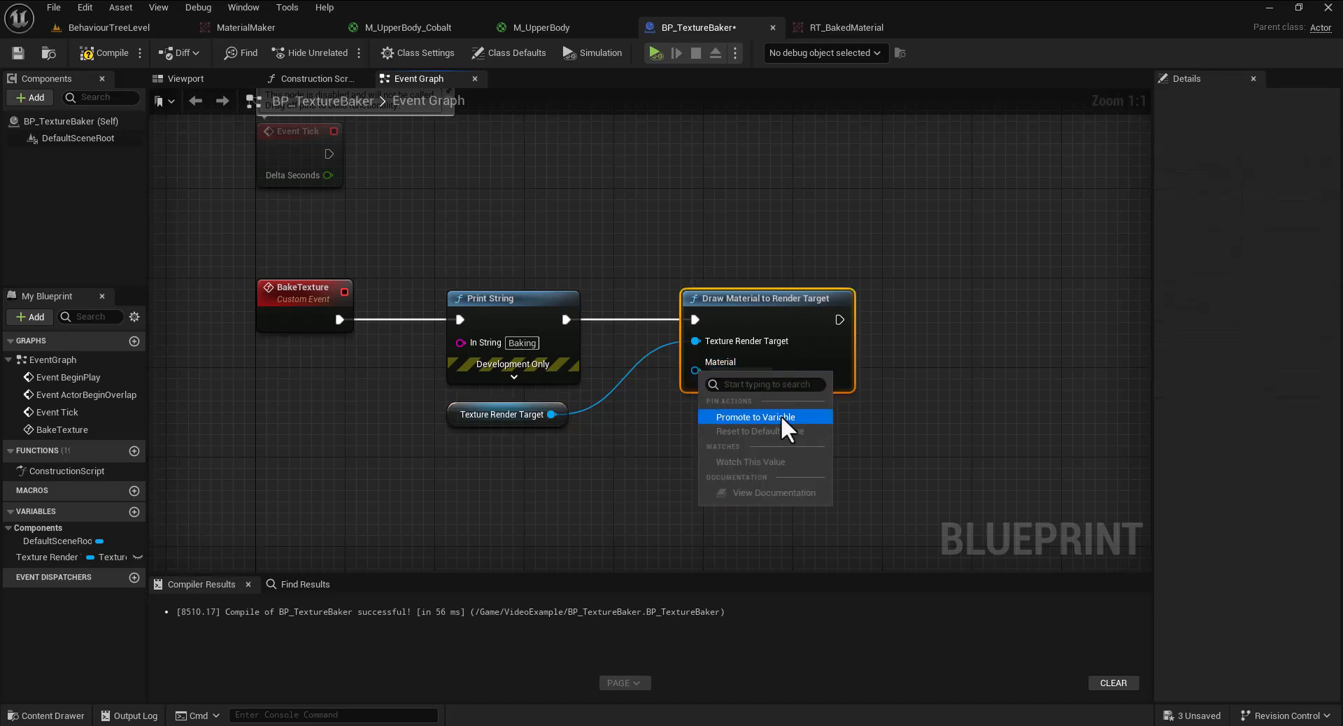
click(783, 424)
drag(607, 308, 551, 453)
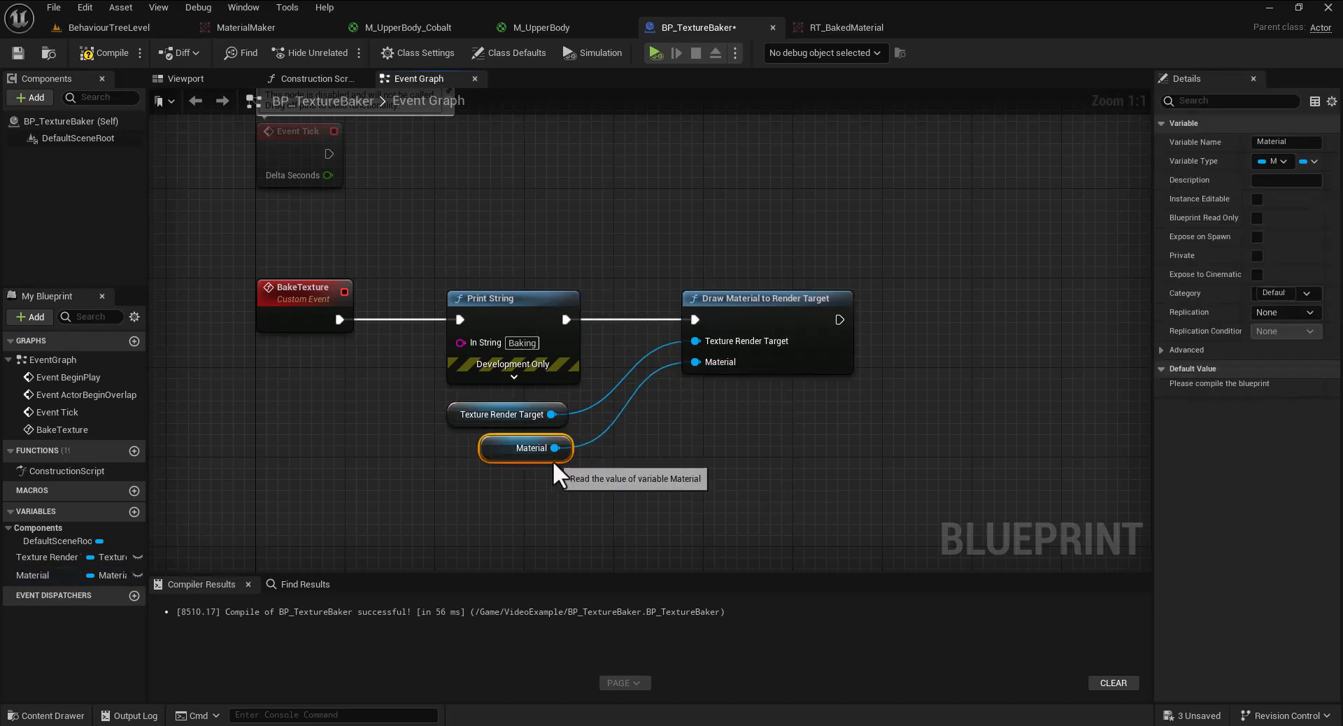
Make the Texture Render Target and Material variables Instance Editable and compile the blueprint
click(462, 417)
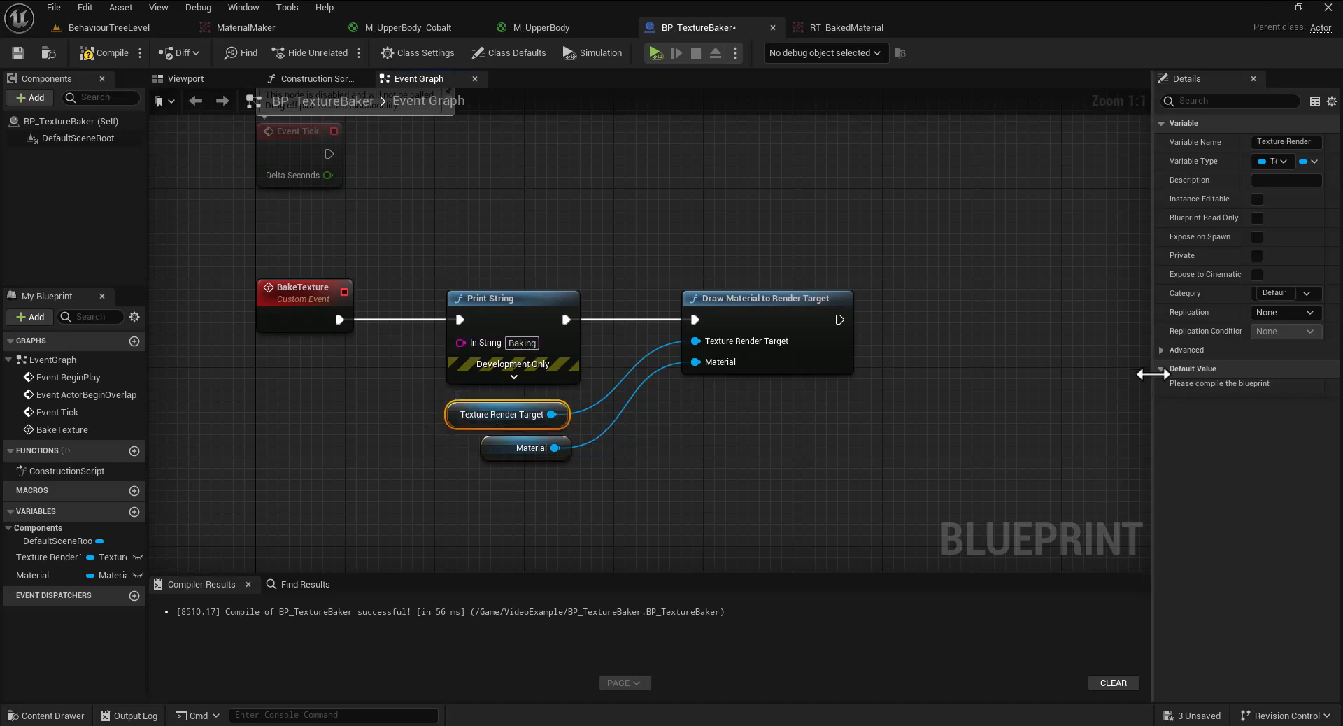
click(1257, 198)
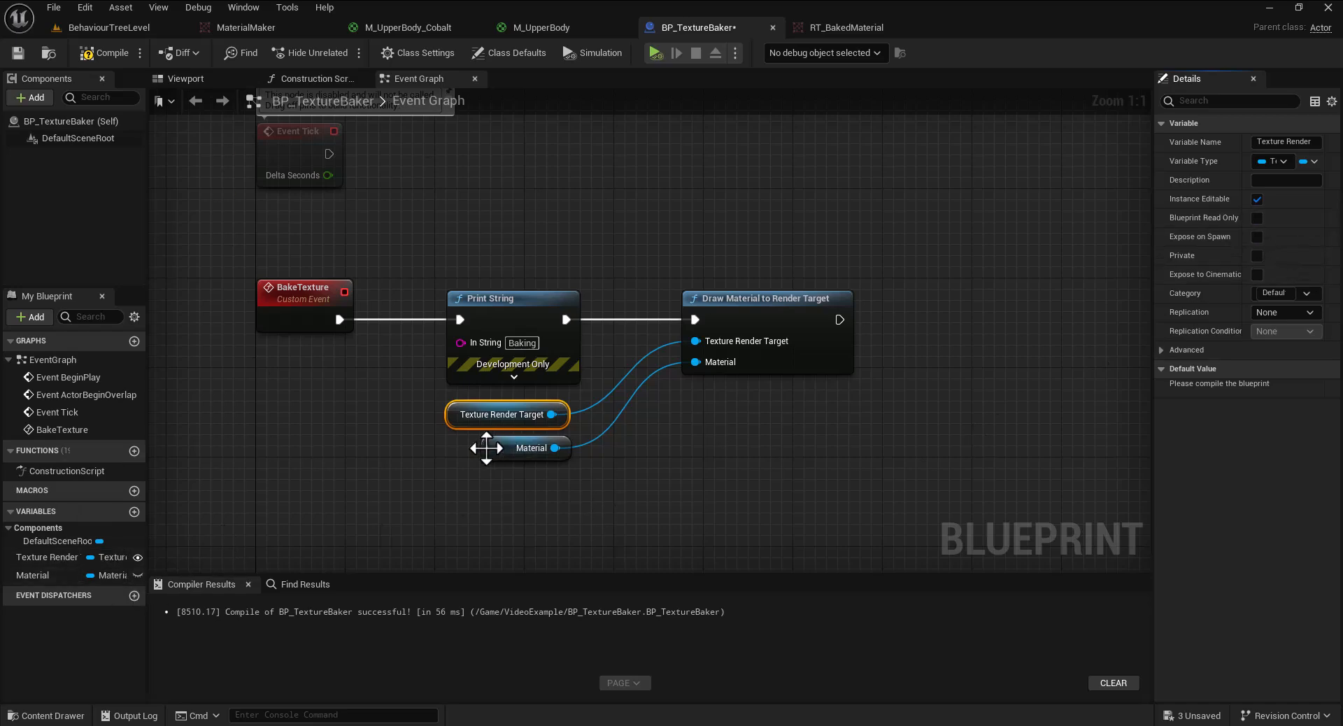
click(487, 448)
click(1257, 198)
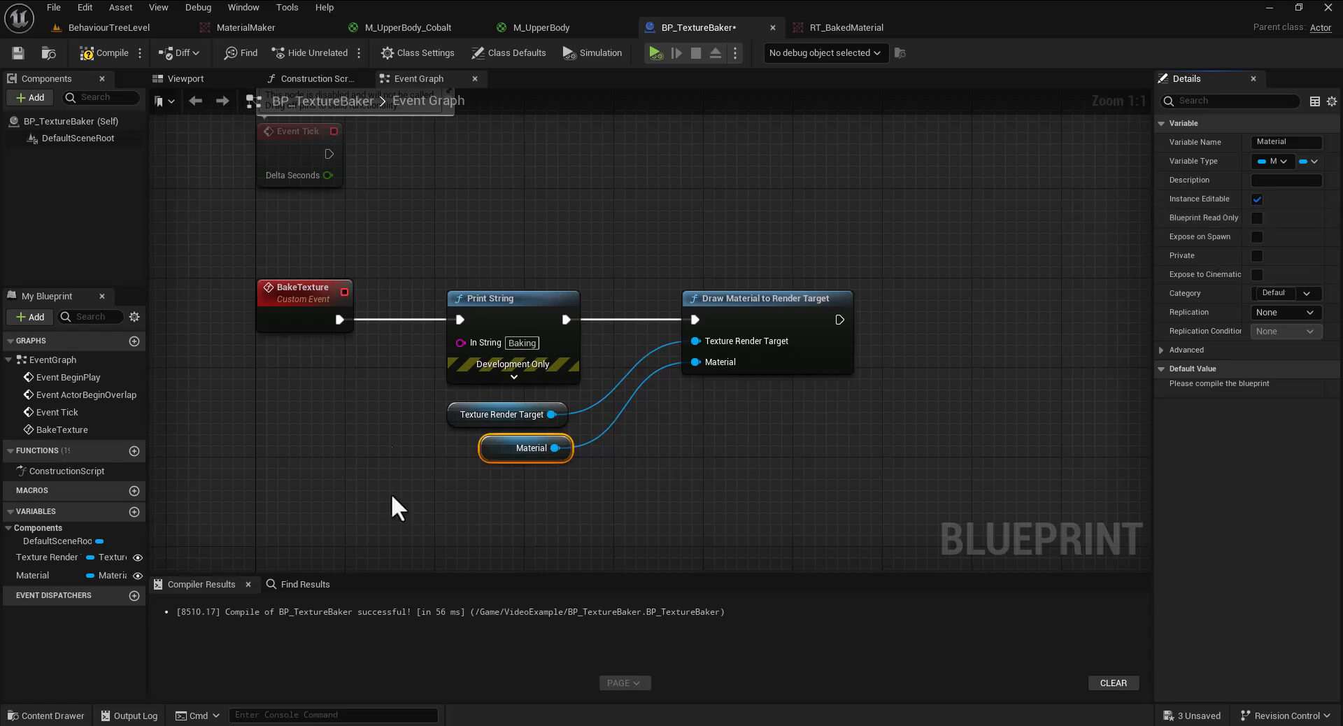
click(98, 52)
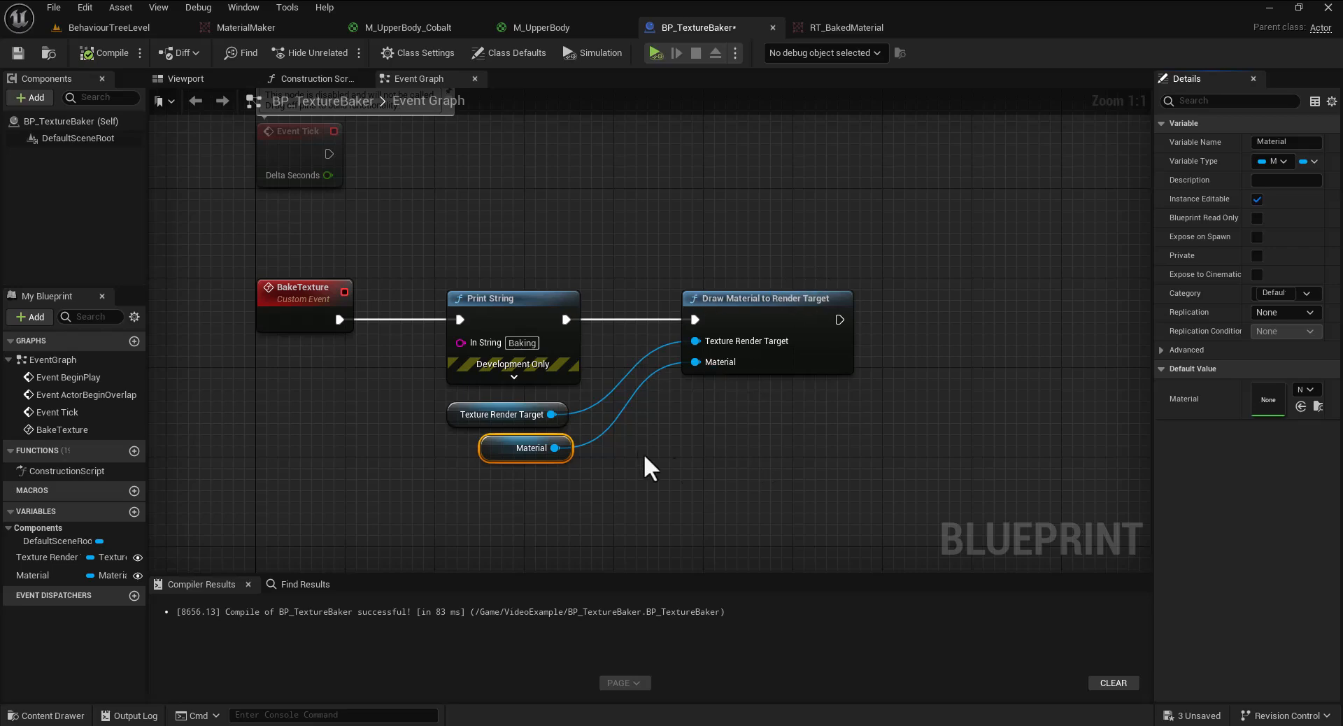
Move the two variable nodes closer to the Draw Material to Render Target node, and compile and save the blueprint
drag(532, 490, 525, 416)
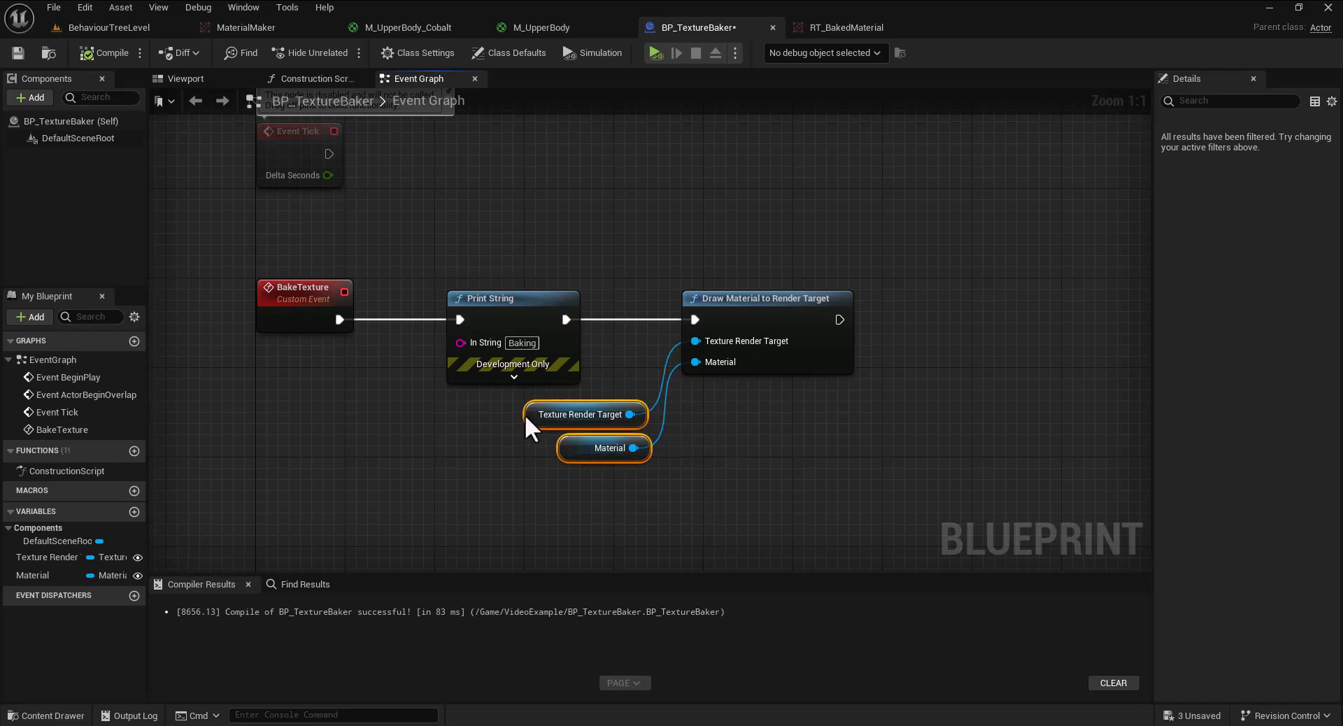
click(587, 451)
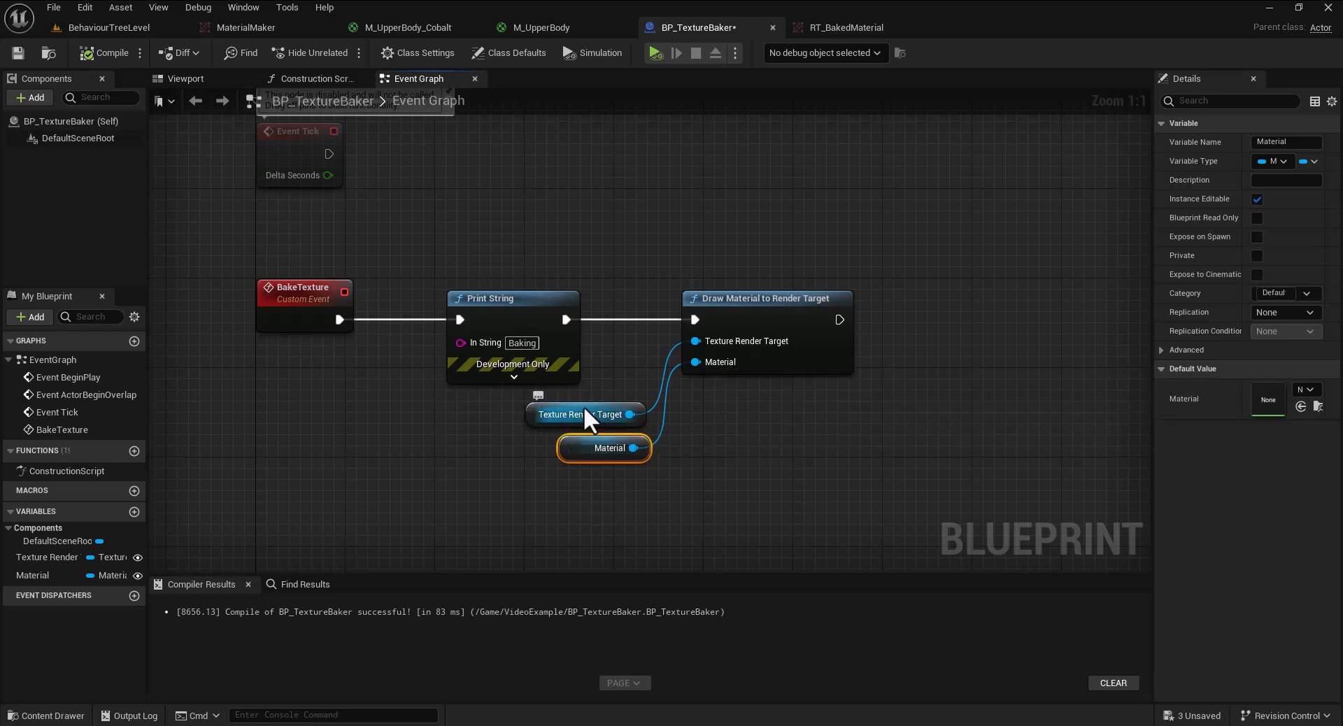
click(98, 52)
click(18, 54)
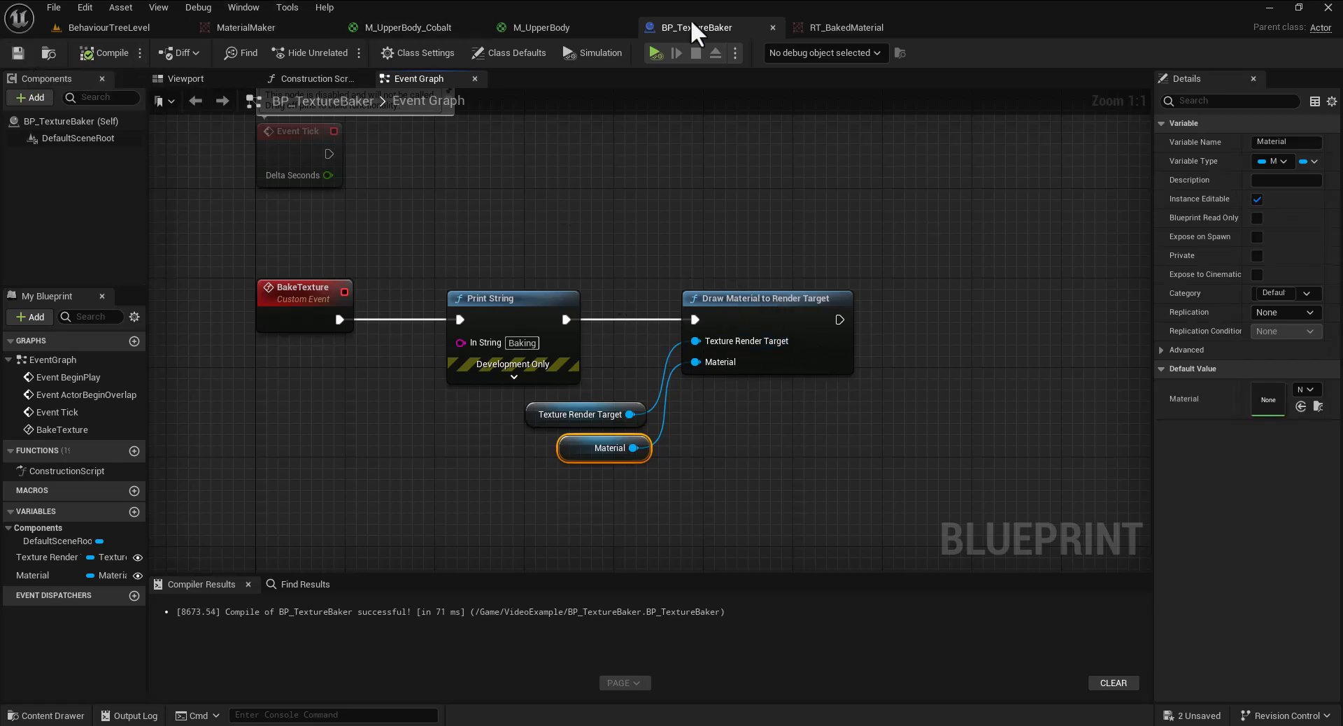
In BehaviourTreeLevel, assign RT_BakedMaterial as the Texture Render Target of the placed BP_TextureBaker actor
click(117, 34)
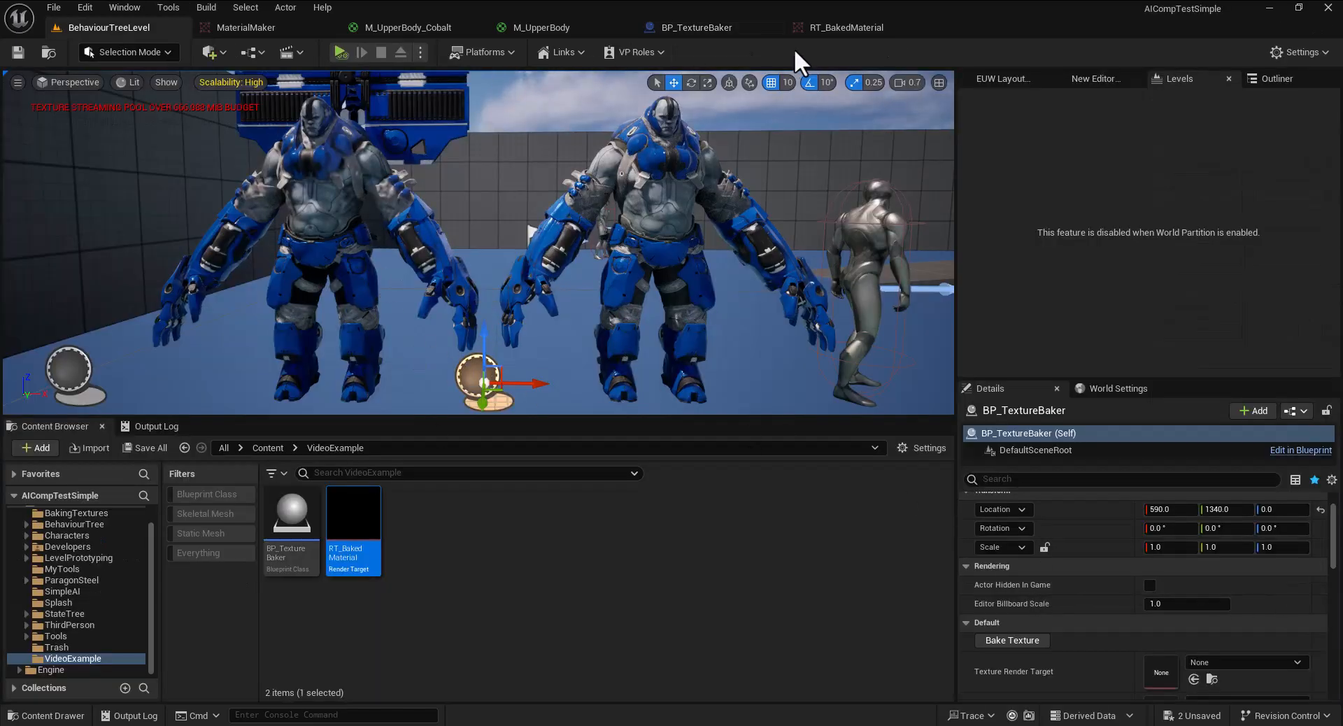
scroll(1060, 666, down, 2)
scroll(1072, 673, down, 1)
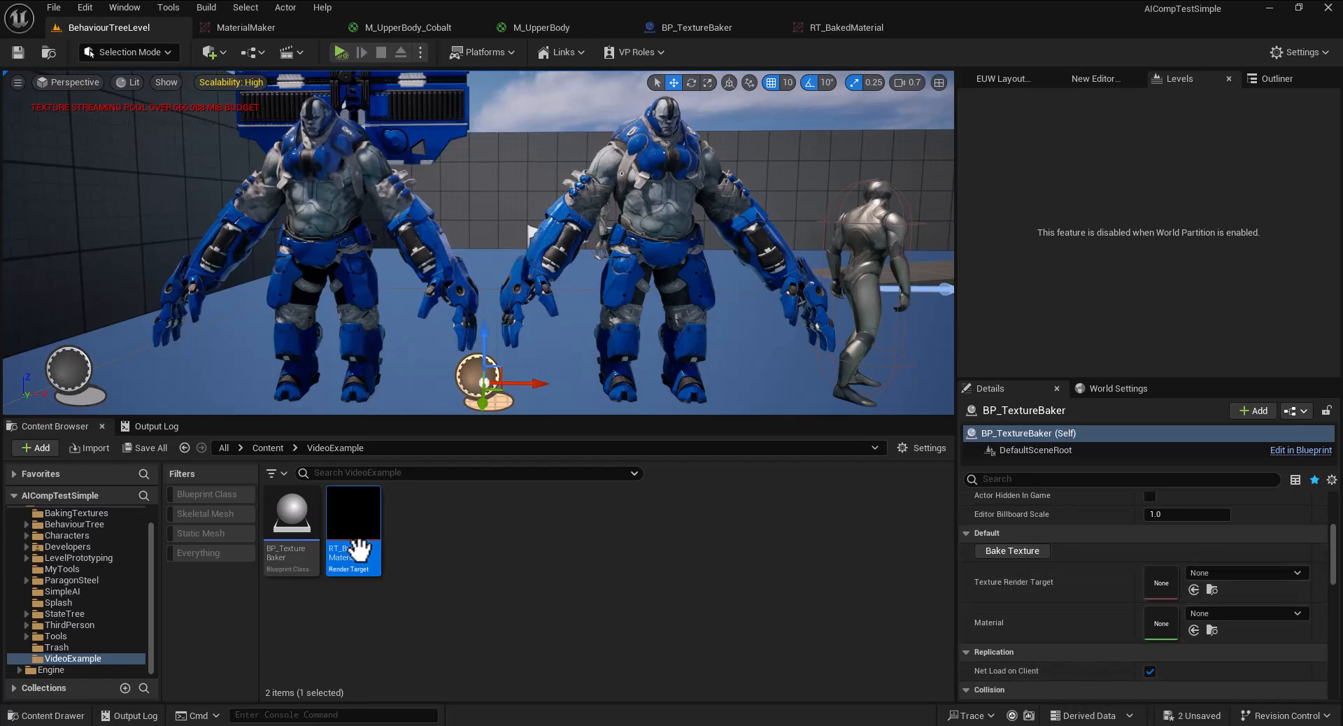
drag(346, 549, 1156, 582)
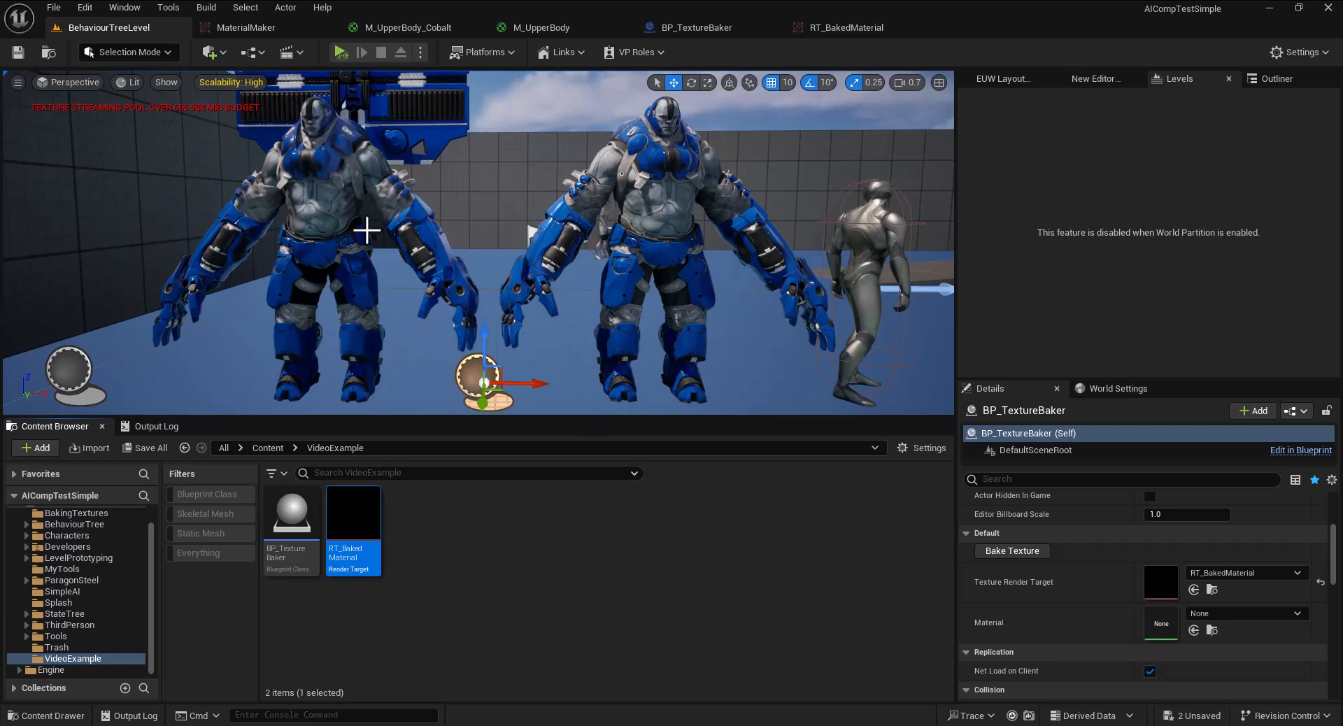
Locate the Element 1 material M_UpperBody_Cobalt of the Colbolt character and assign it as the BP_TextureBaker actor's Material
click(338, 236)
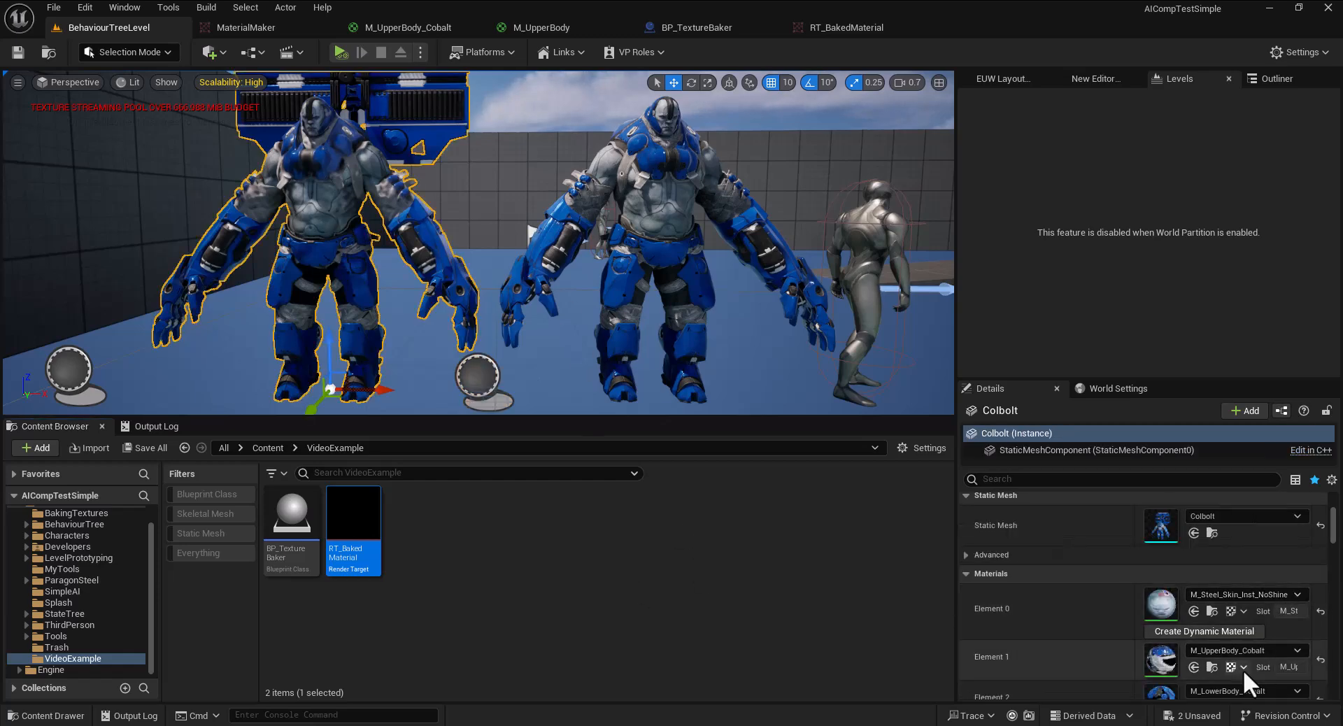
scroll(1224, 666, down, 1)
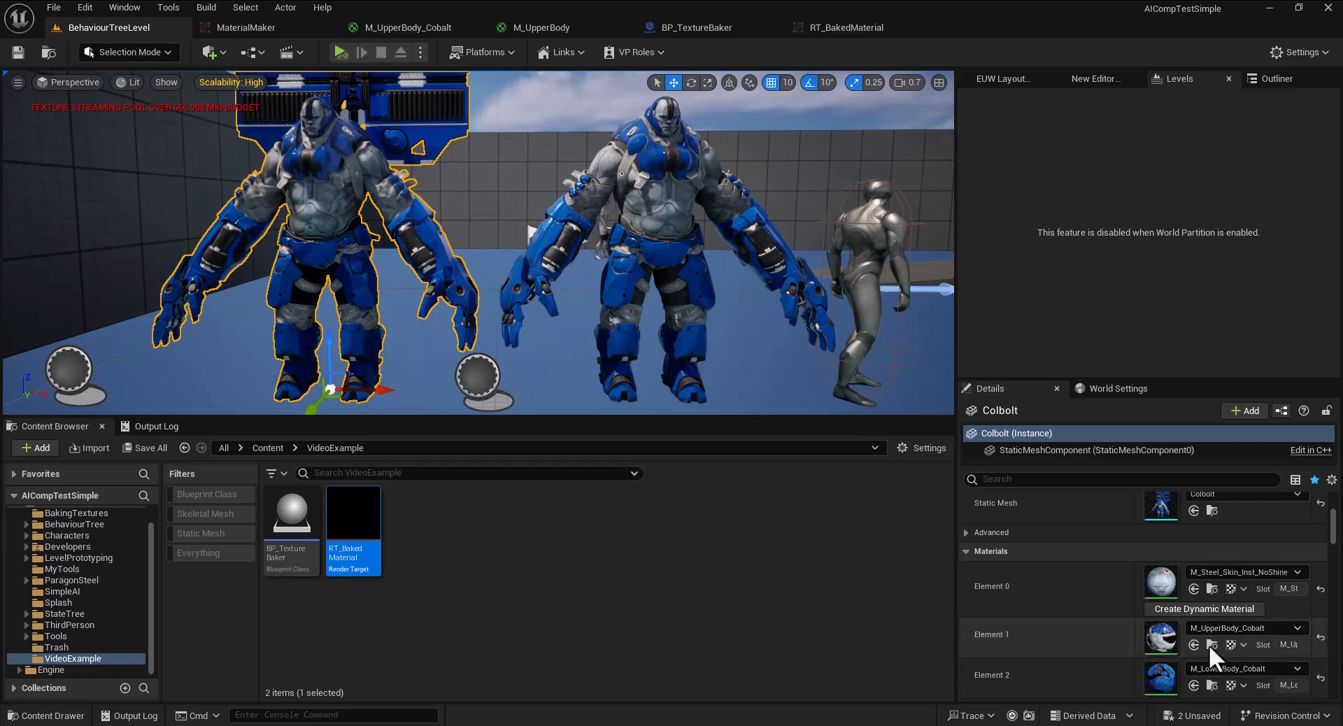
click(1213, 645)
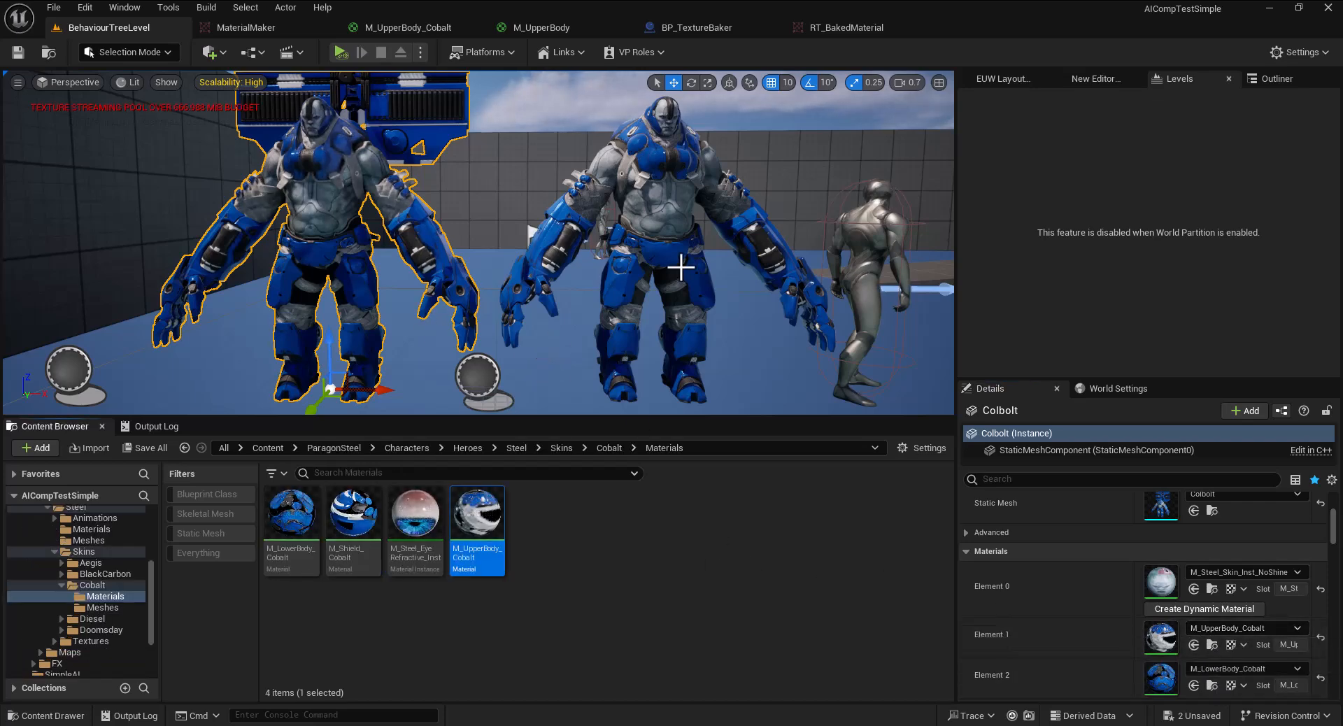
click(475, 381)
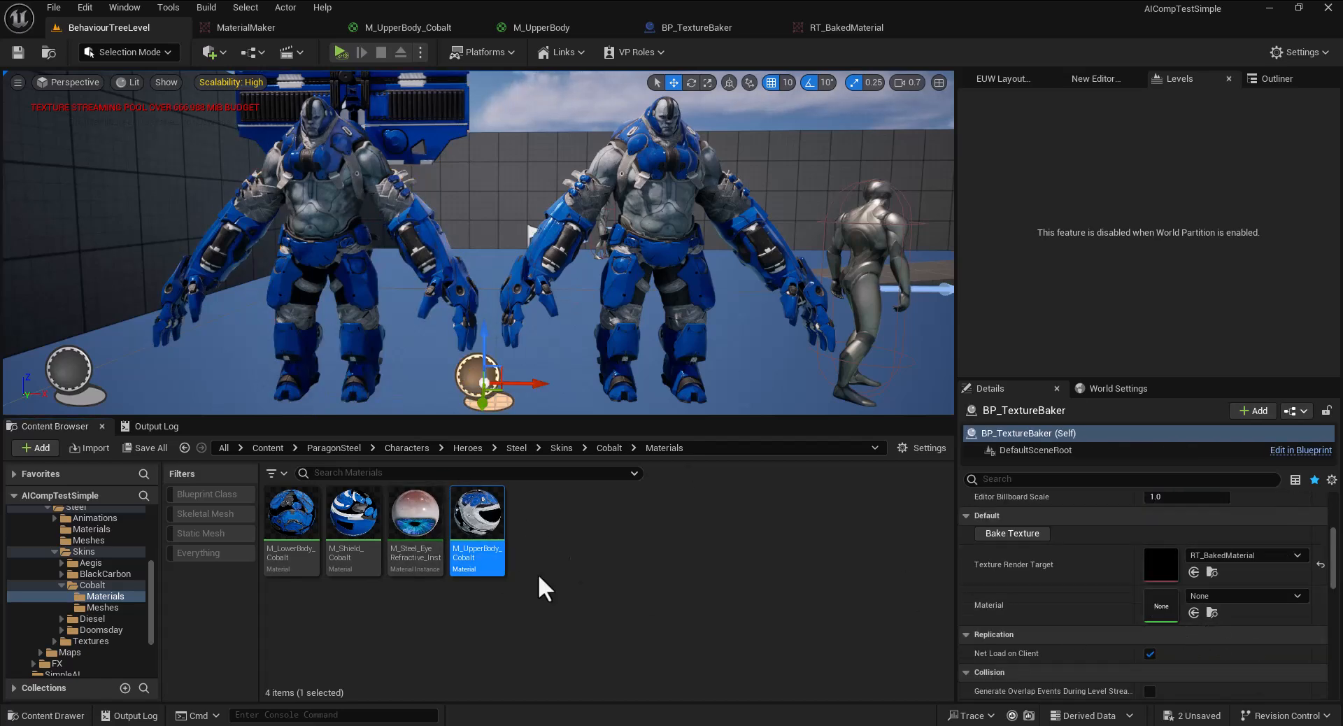
click(1195, 613)
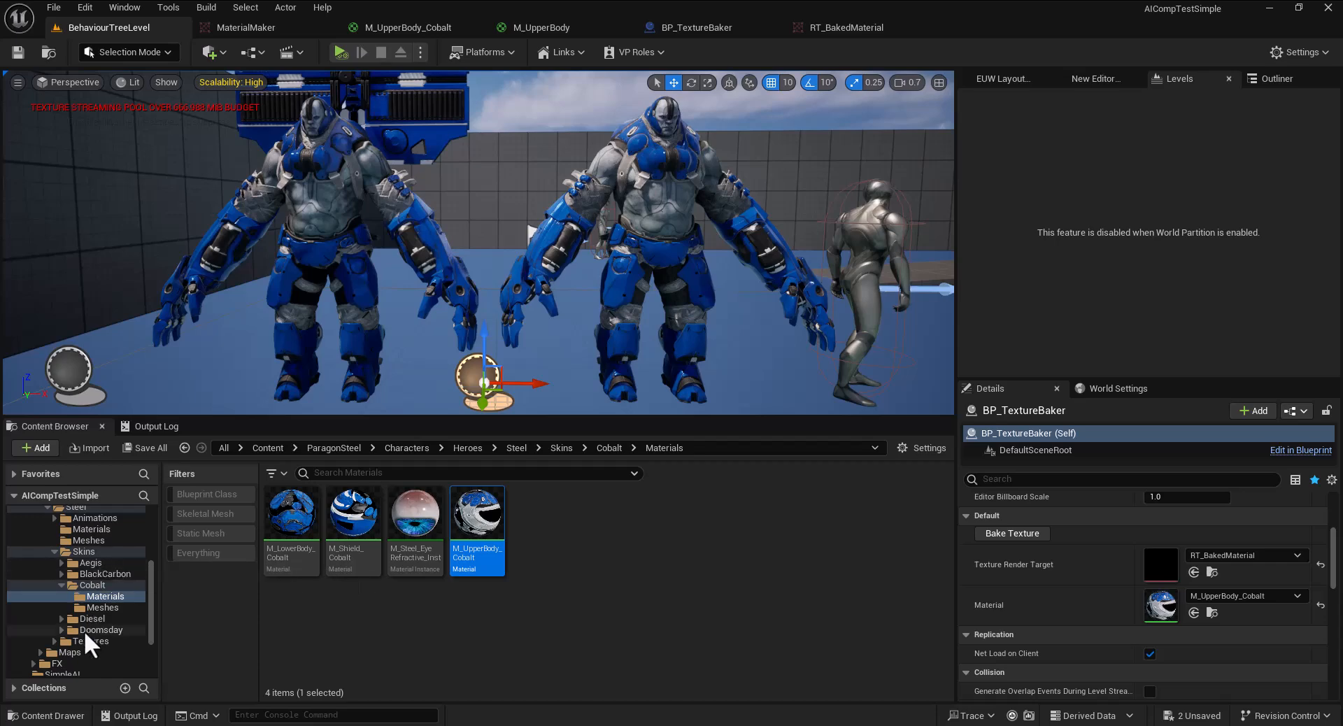
Locate the BP_TextureBaker actor's source blueprint in the Content Browser
scroll(152, 616, up, 1)
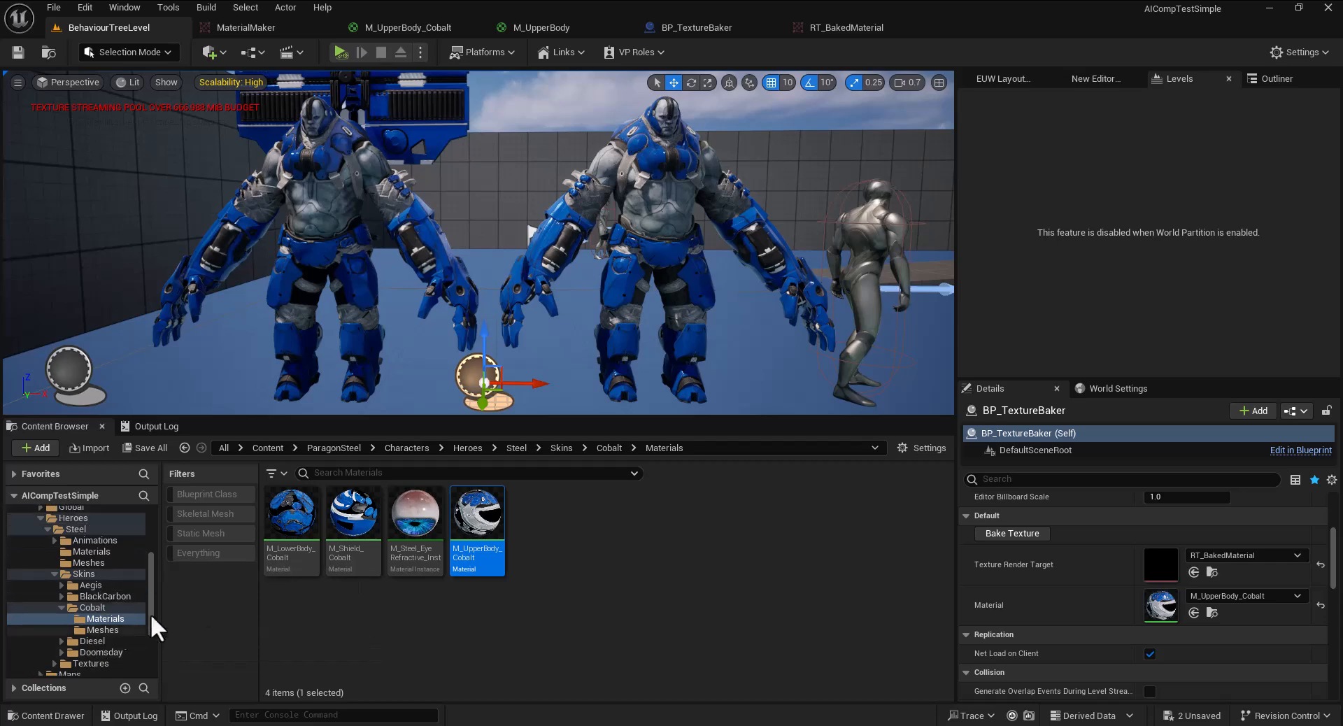
double_click(473, 387)
click(112, 29)
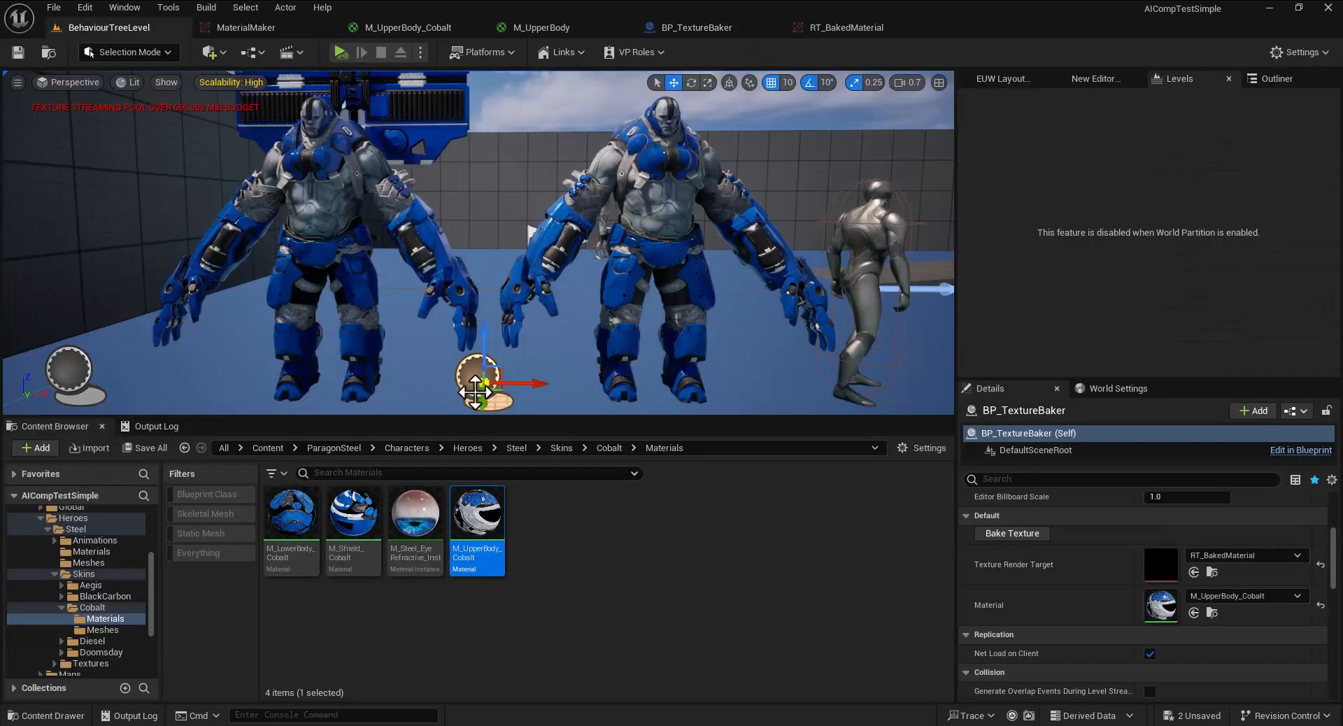
key(ctrl+b)
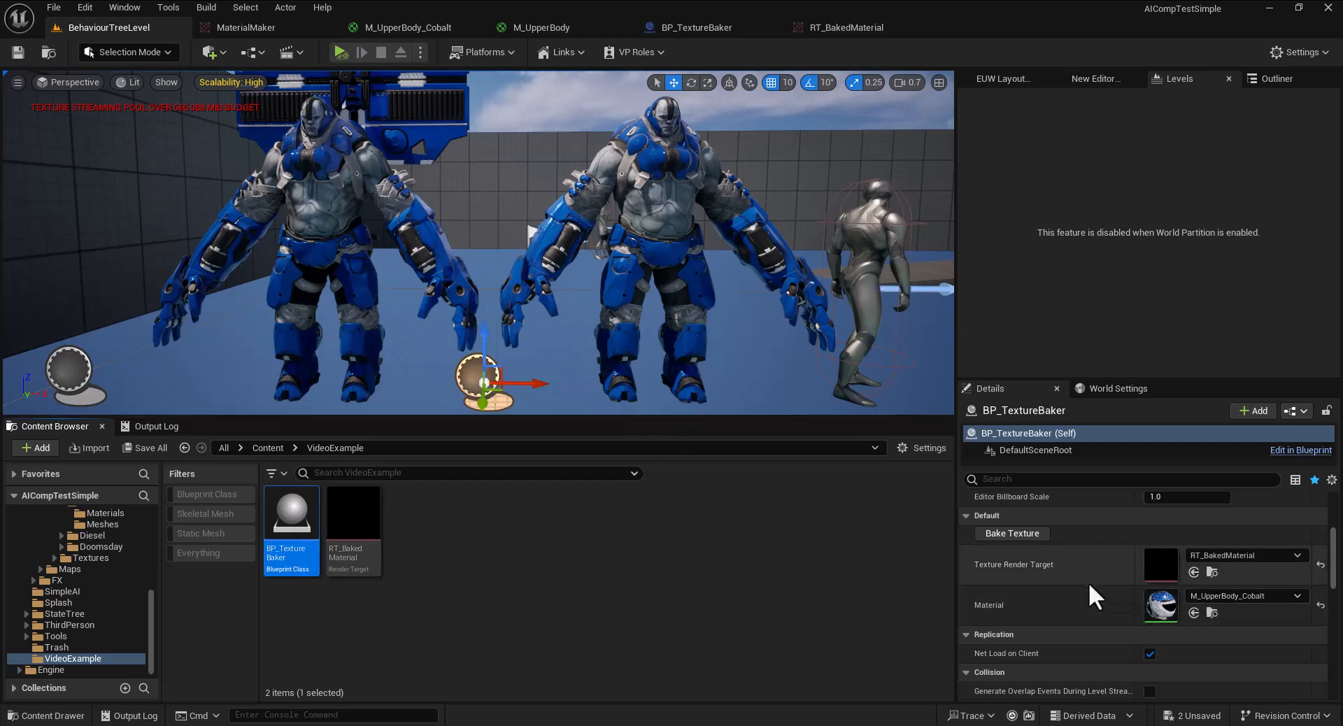
Locate the M_UpperBody_Cobalt material assigned to the BP_TextureBaker actor and duplicate it in the Cobalt Materials folder
scroll(1092, 587, up, 1)
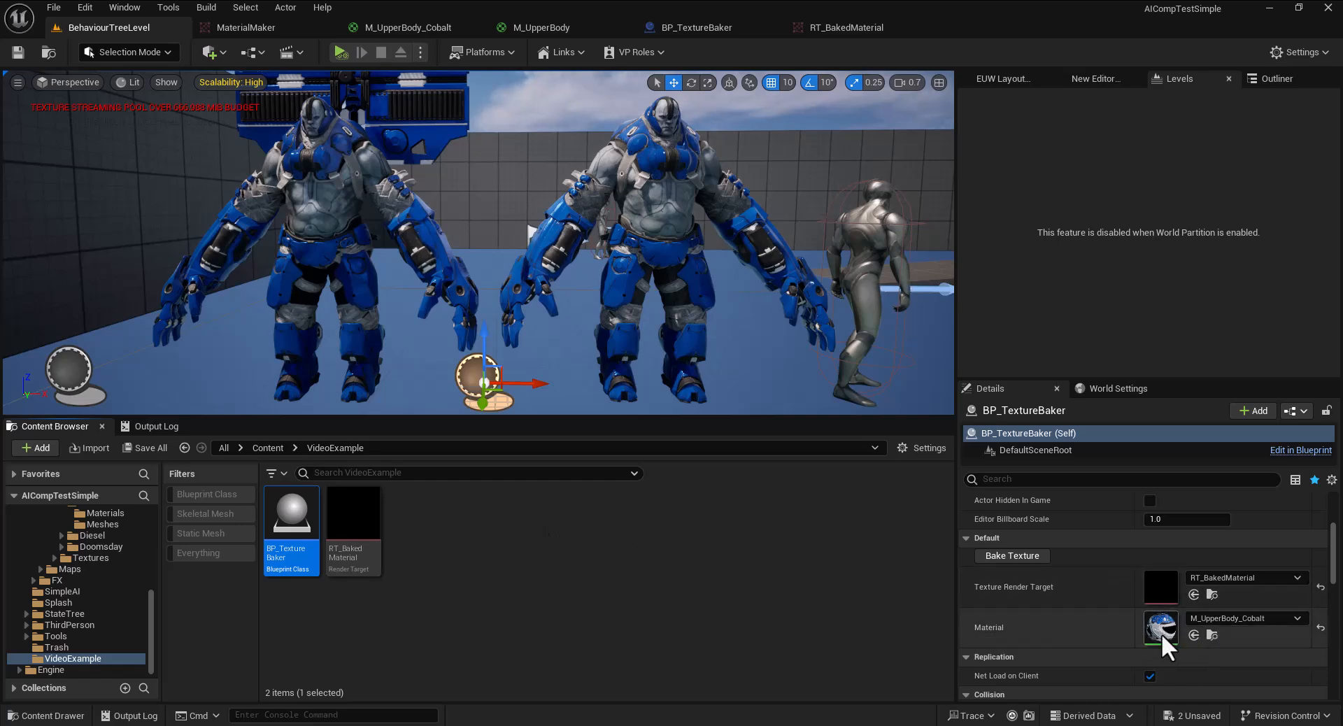
click(1211, 634)
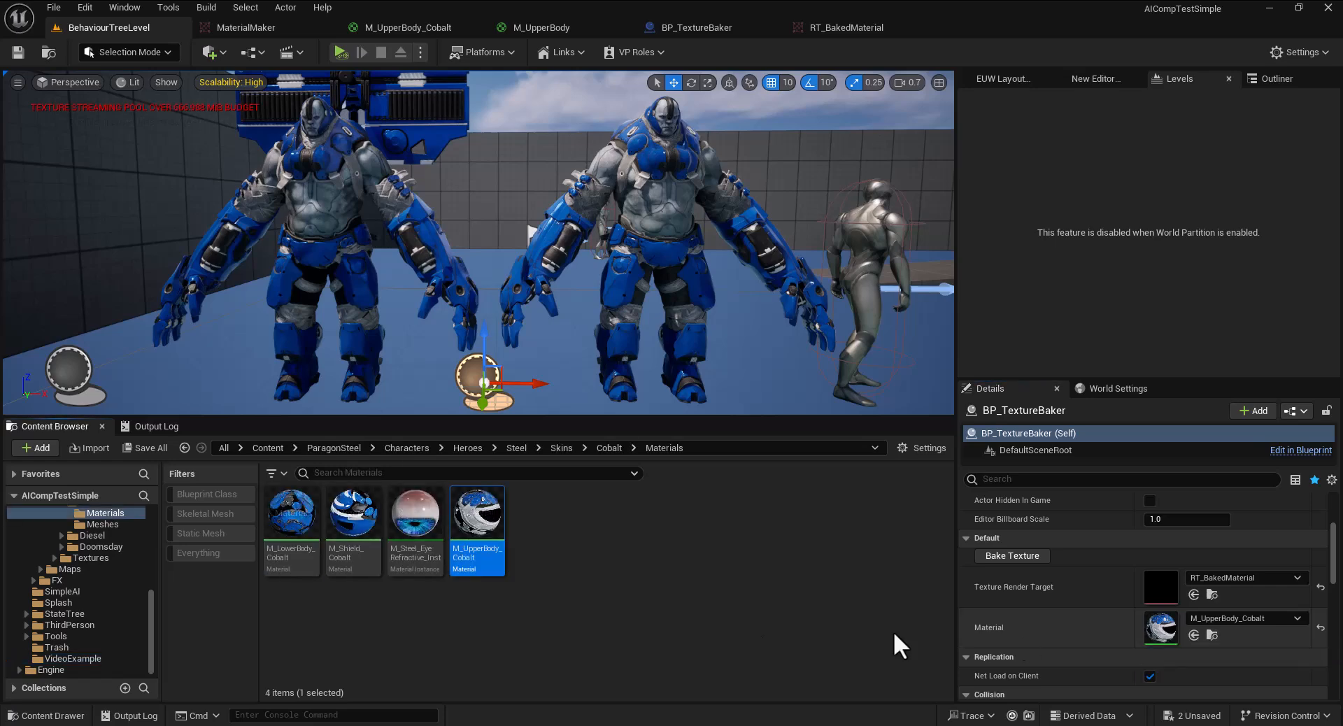
right_click(487, 543)
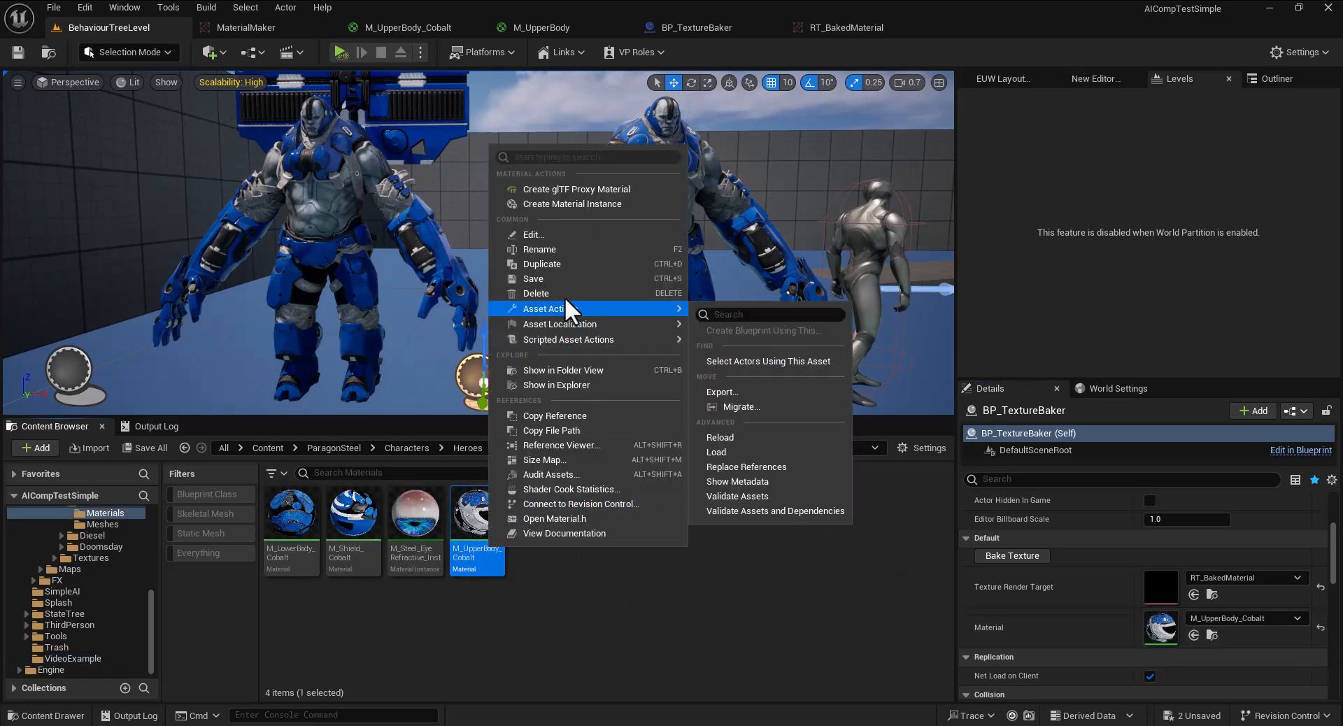
click(546, 263)
key(Return)
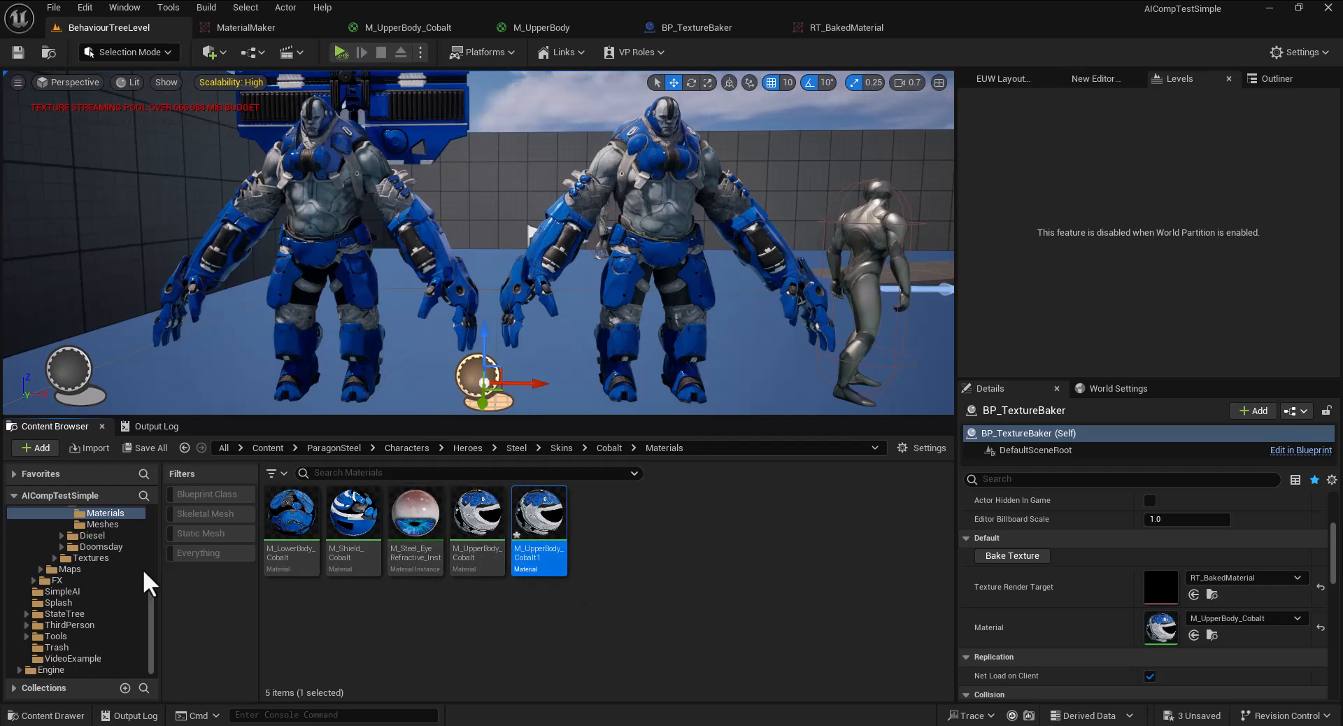
Move the duplicated material M_UpperBody_Cobalt1 into the VideoExample folder and open that folder
scroll(91, 585, up, 3)
scroll(88, 613, down, 4)
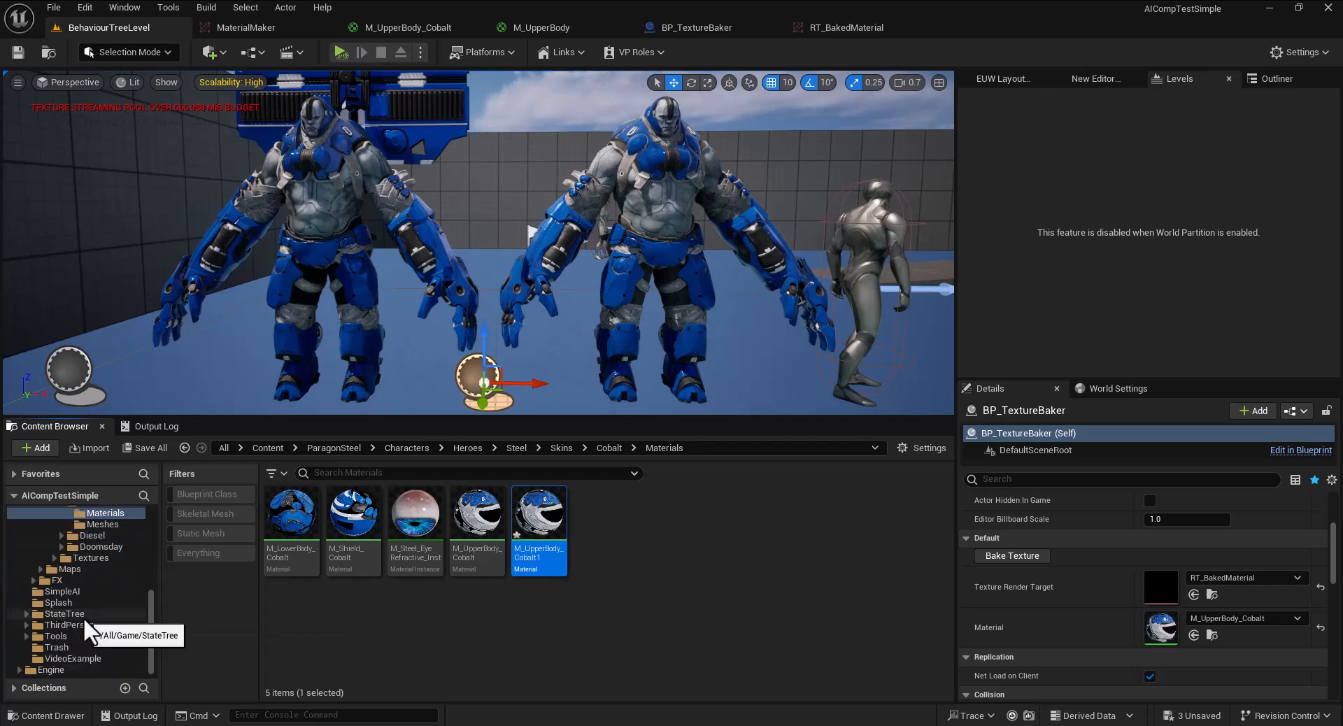
scroll(95, 640, up, 6)
scroll(87, 635, down, 6)
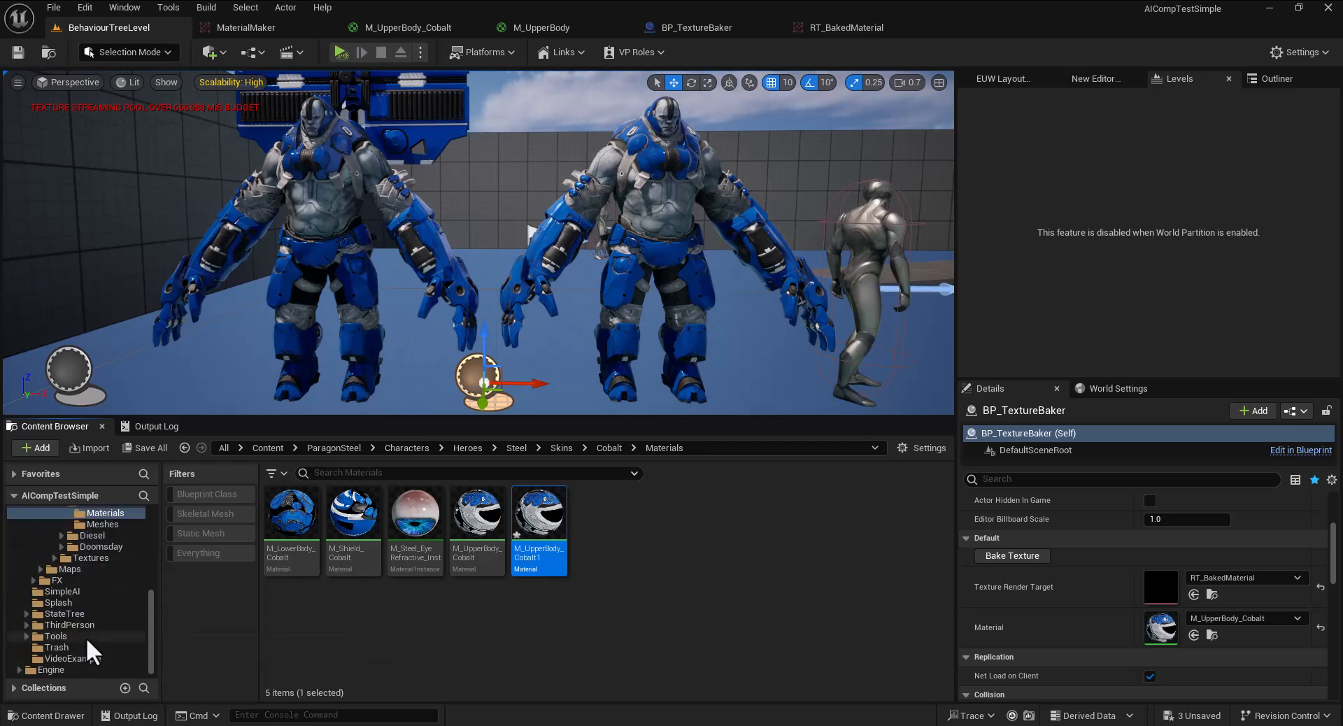
drag(539, 532, 71, 659)
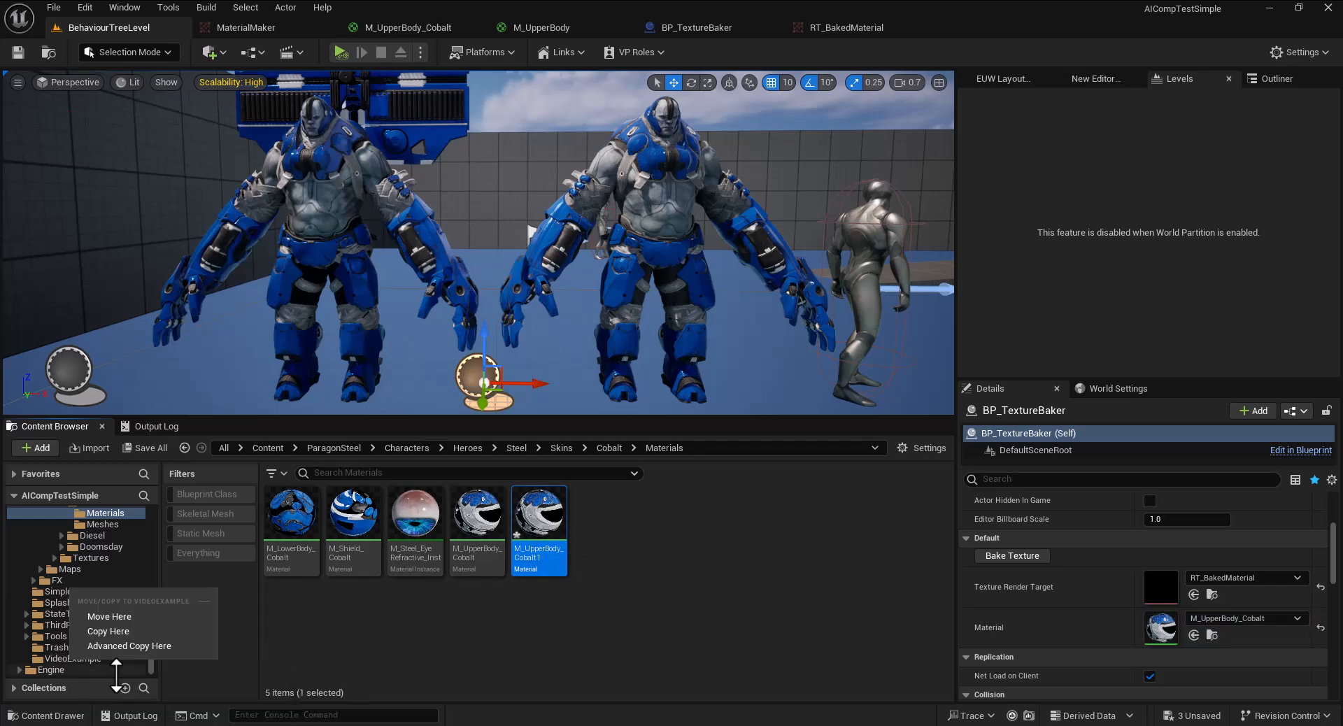
click(111, 630)
click(73, 658)
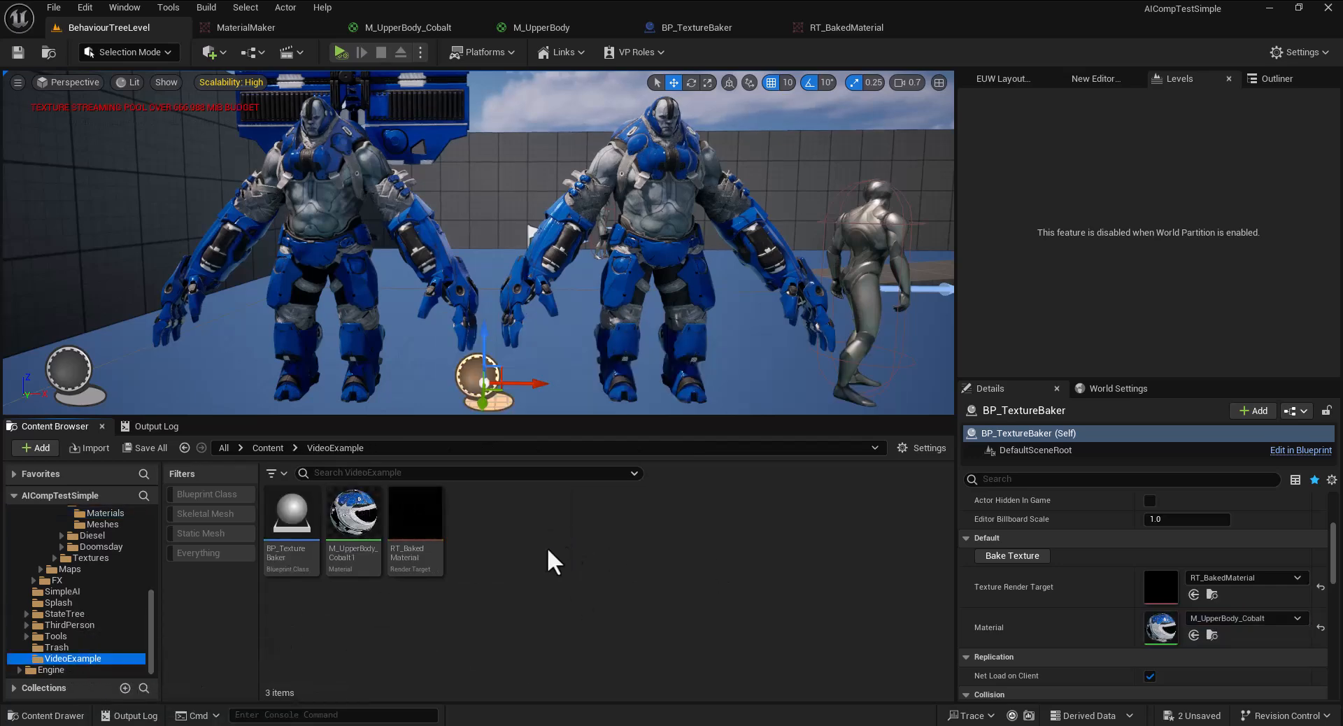
Assign M_UpperBody_Cobalt1 as the BP_TextureBaker actor's Material and open that material for editing
click(350, 539)
drag(350, 543, 1146, 627)
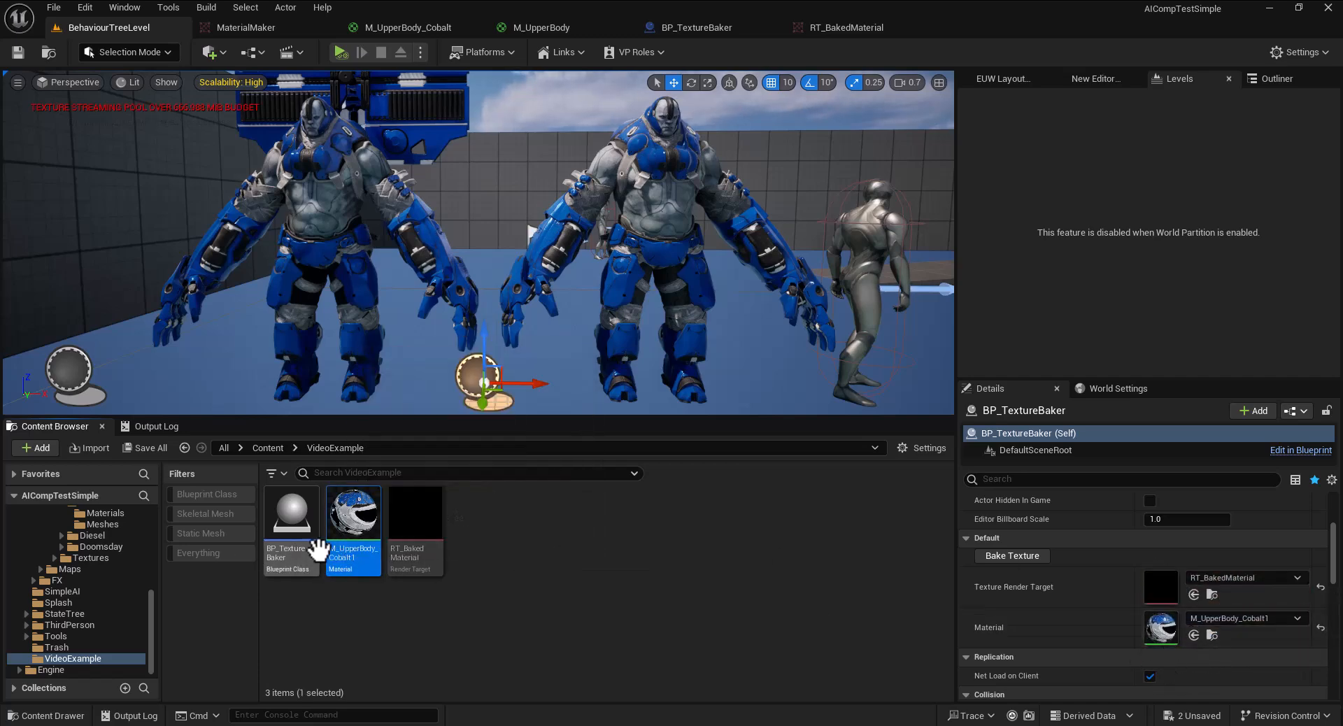
double_click(354, 539)
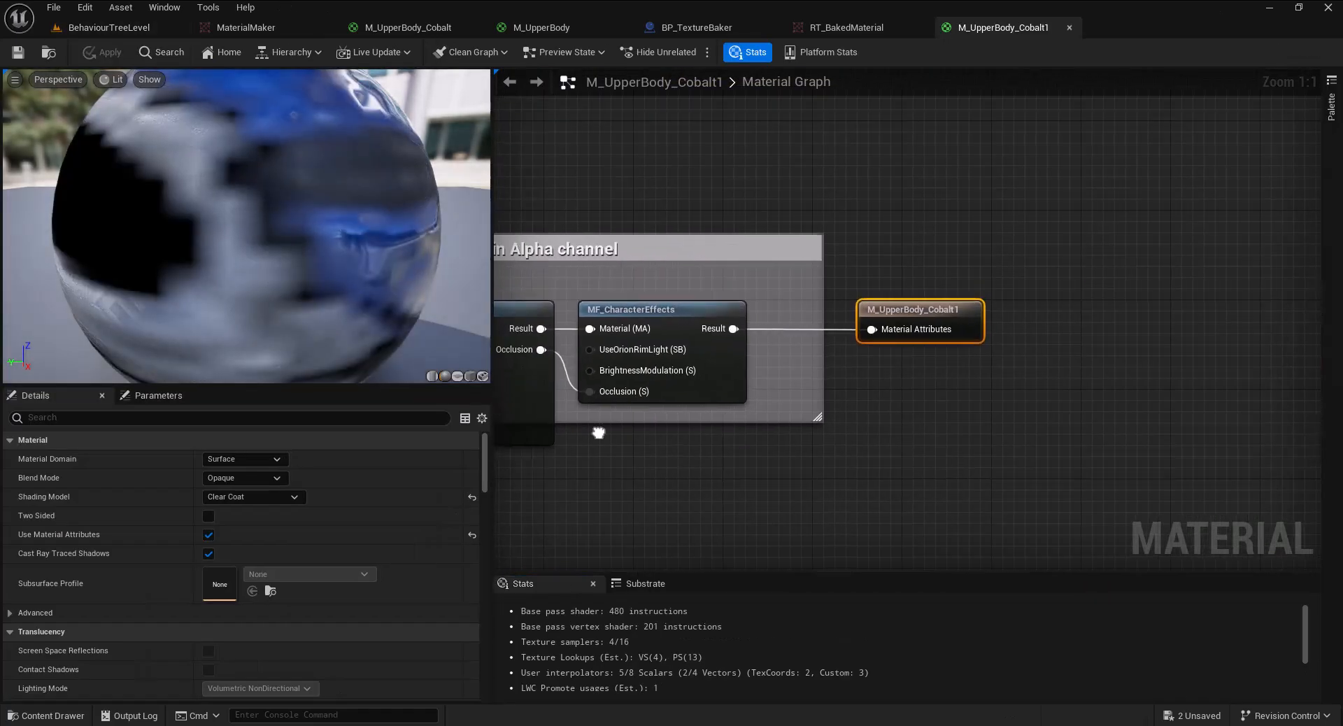
Set the Shading Model of the M_UpperBody_Cobalt1 material to Unlit
scroll(675, 398, down, 6)
right_drag(601, 399, 839, 399)
right_drag(740, 441, 1002, 420)
scroll(813, 389, up, 1)
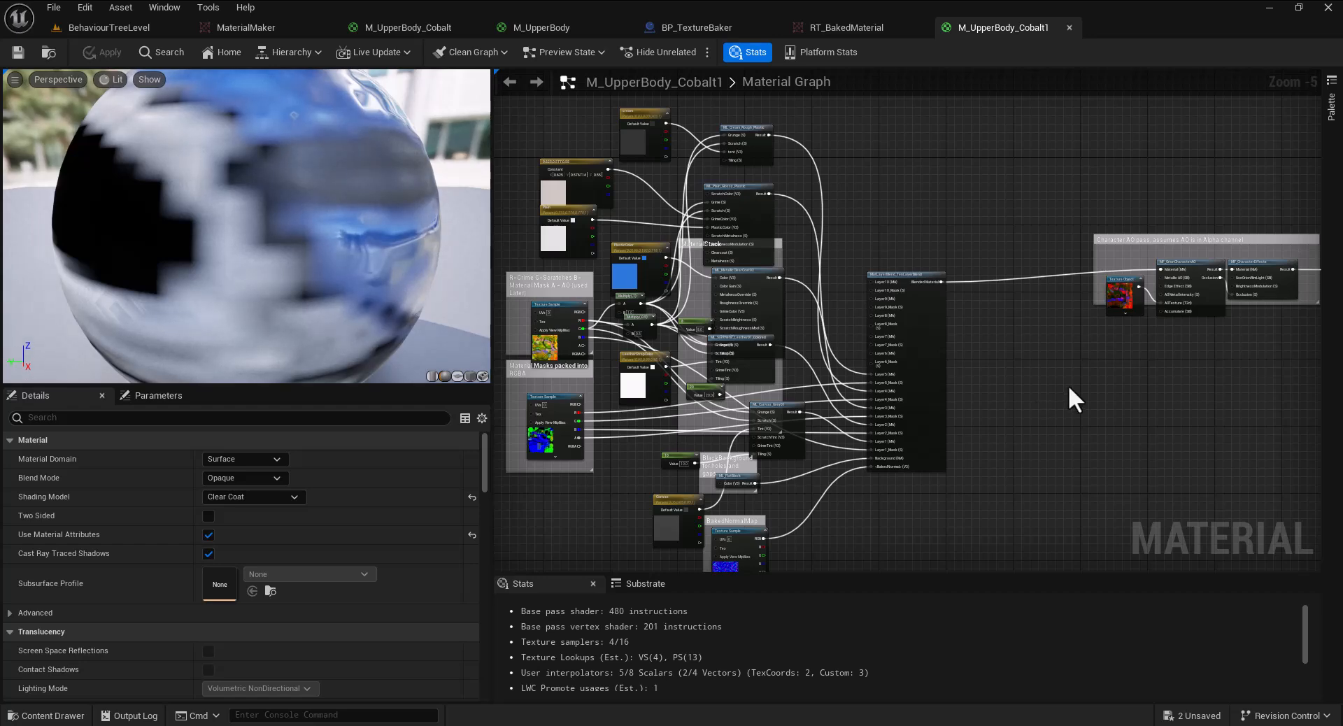
right_drag(1184, 385, 792, 450)
scroll(889, 420, up, 4)
right_drag(910, 408, 749, 456)
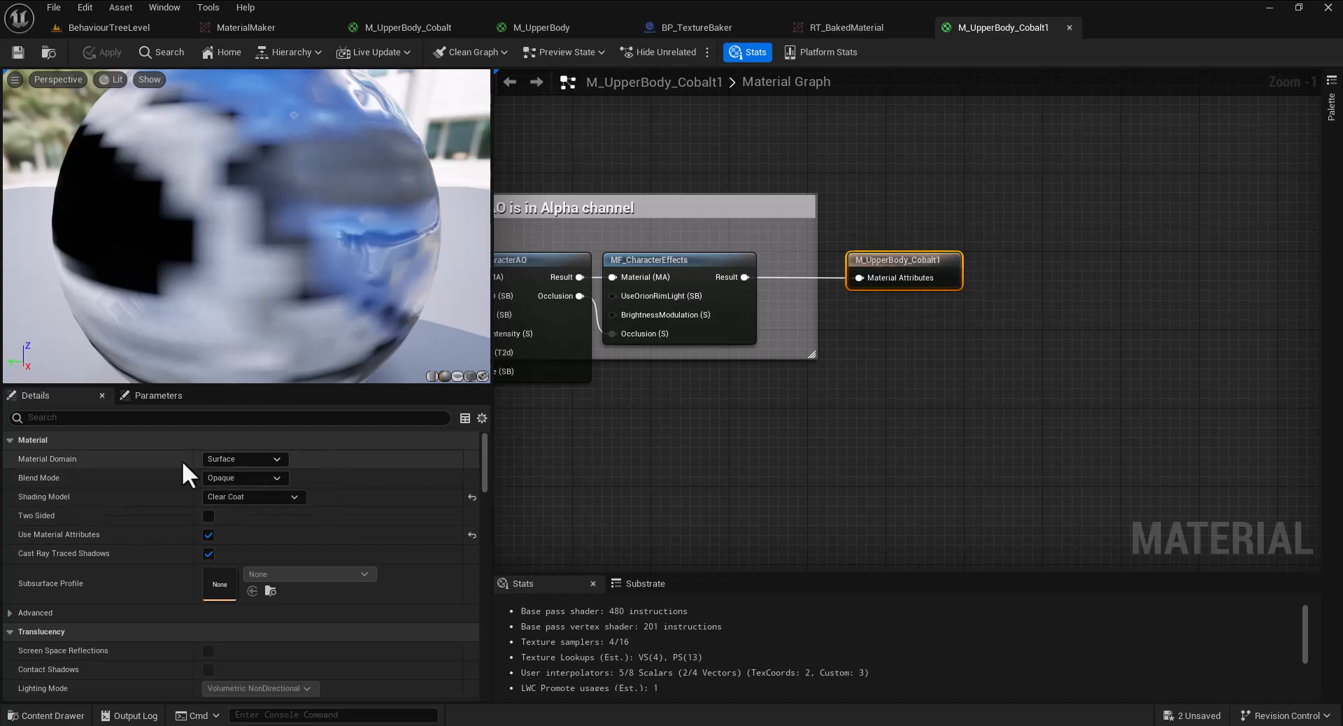
click(292, 497)
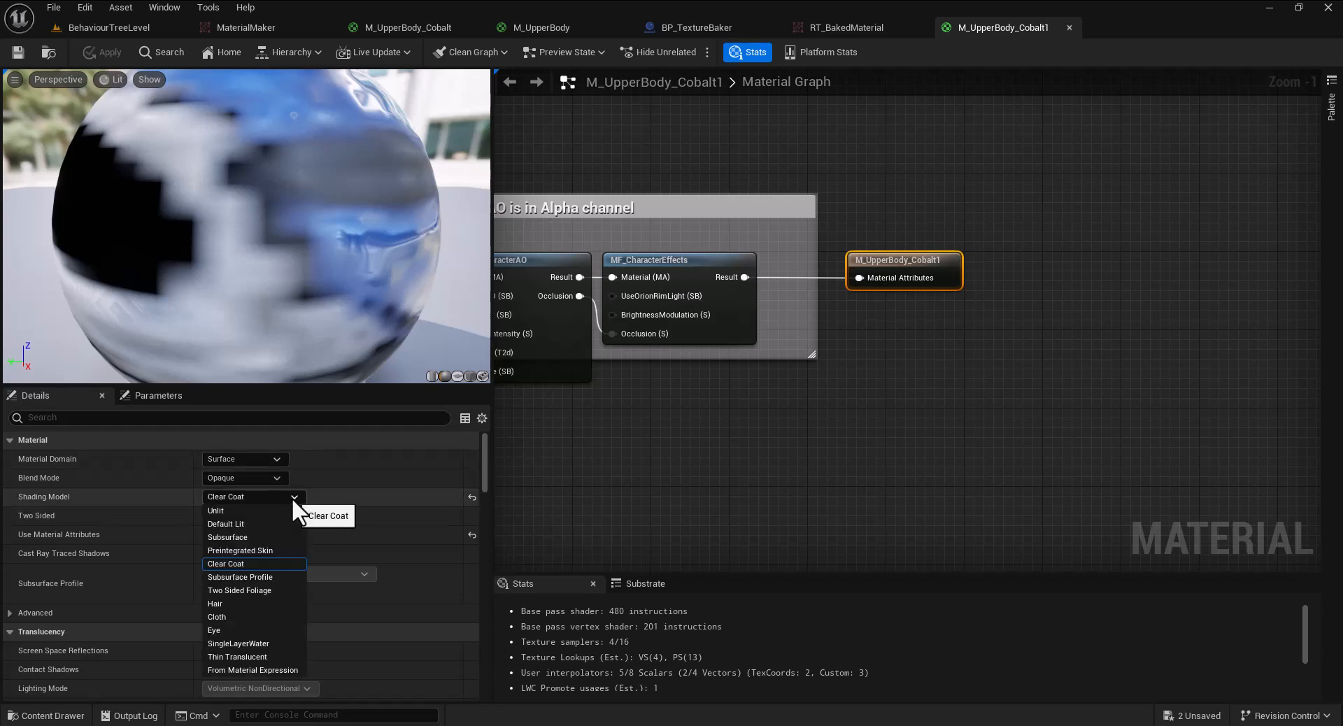
click(227, 512)
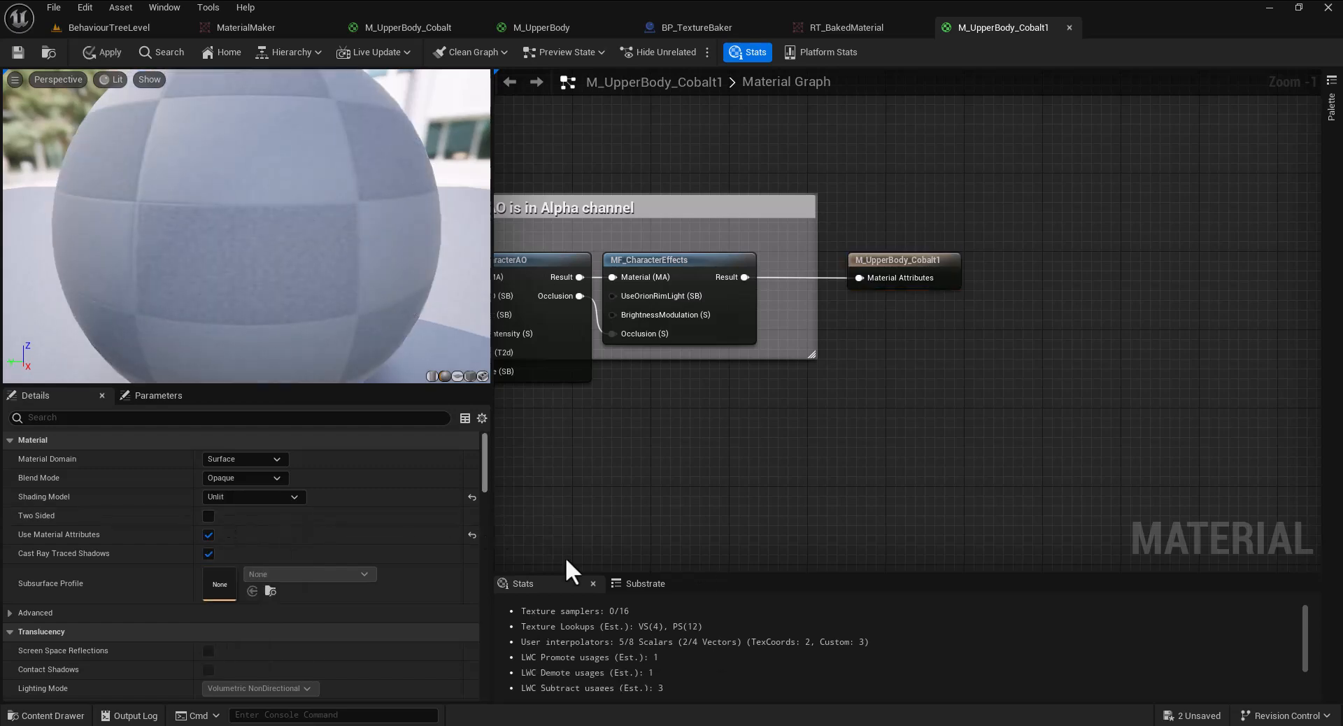
Turn off Use Material Attributes and move the material's result node farther from the MF_CharacterEffects node
drag(894, 266, 982, 265)
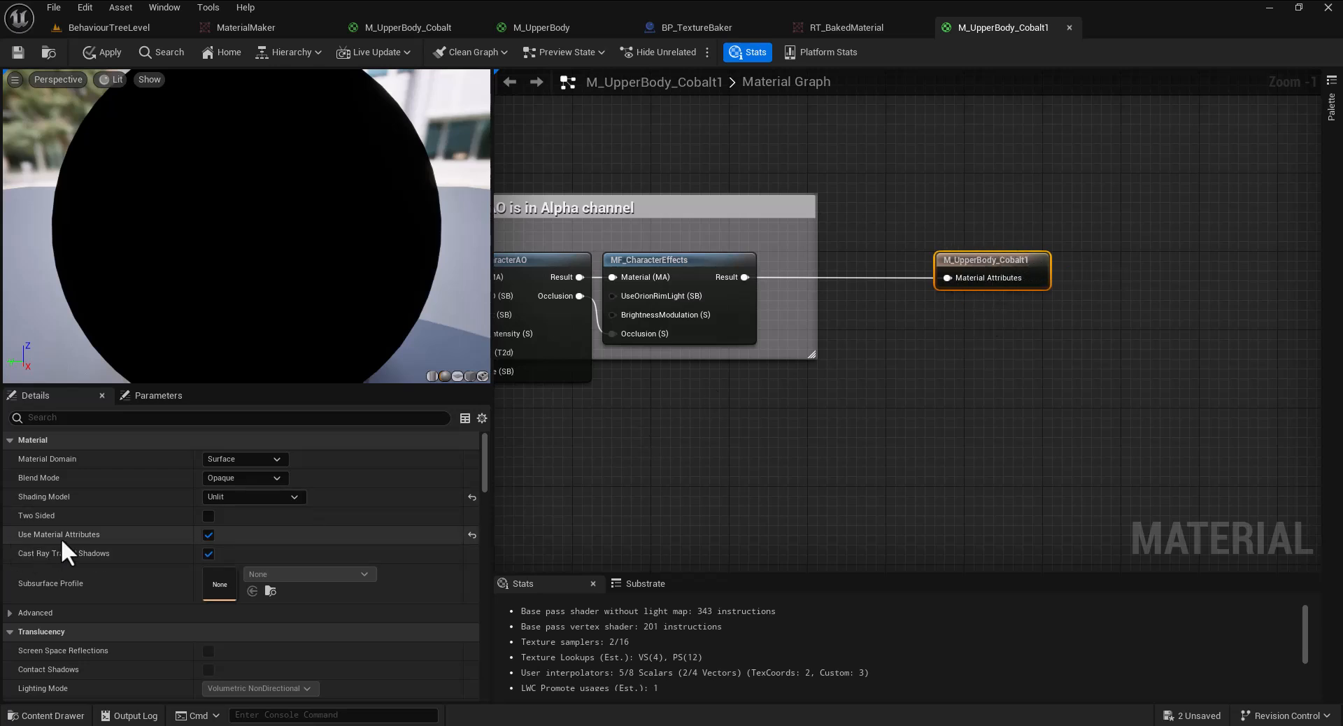
click(207, 535)
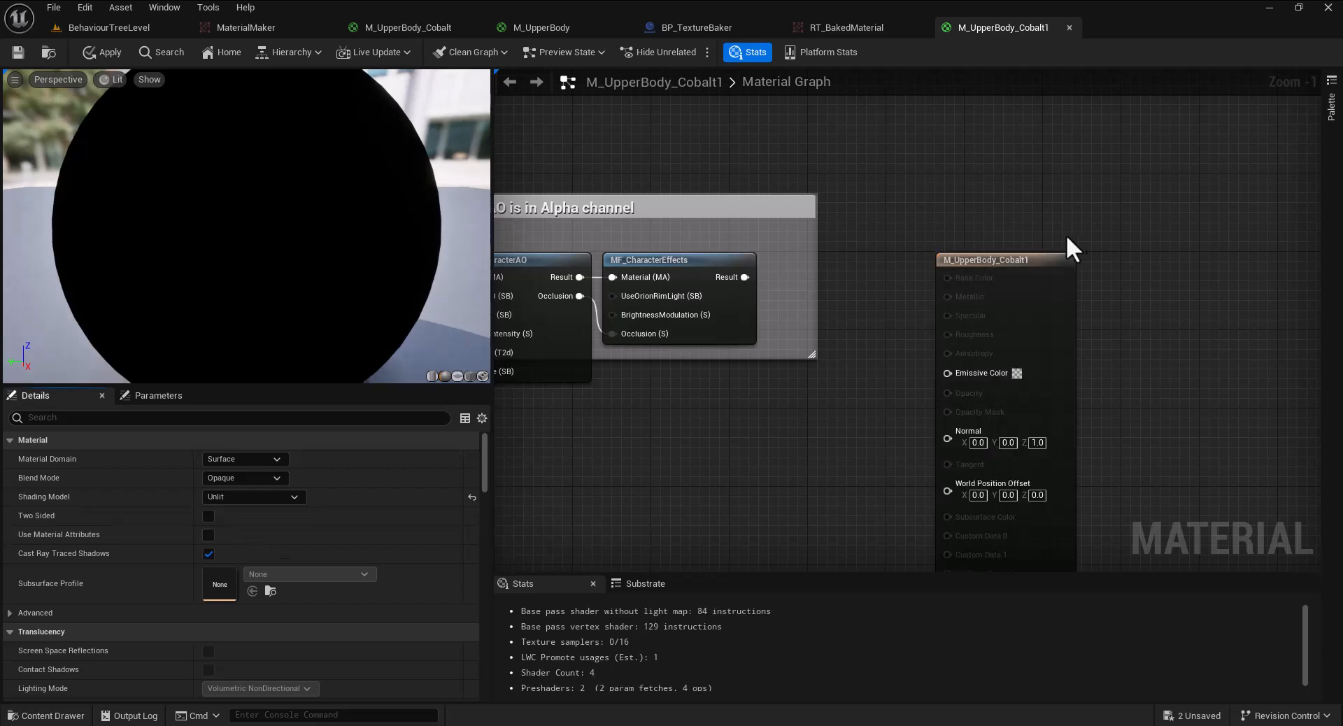
drag(1019, 263, 1084, 194)
right_drag(880, 394, 843, 387)
scroll(708, 312, down, 1)
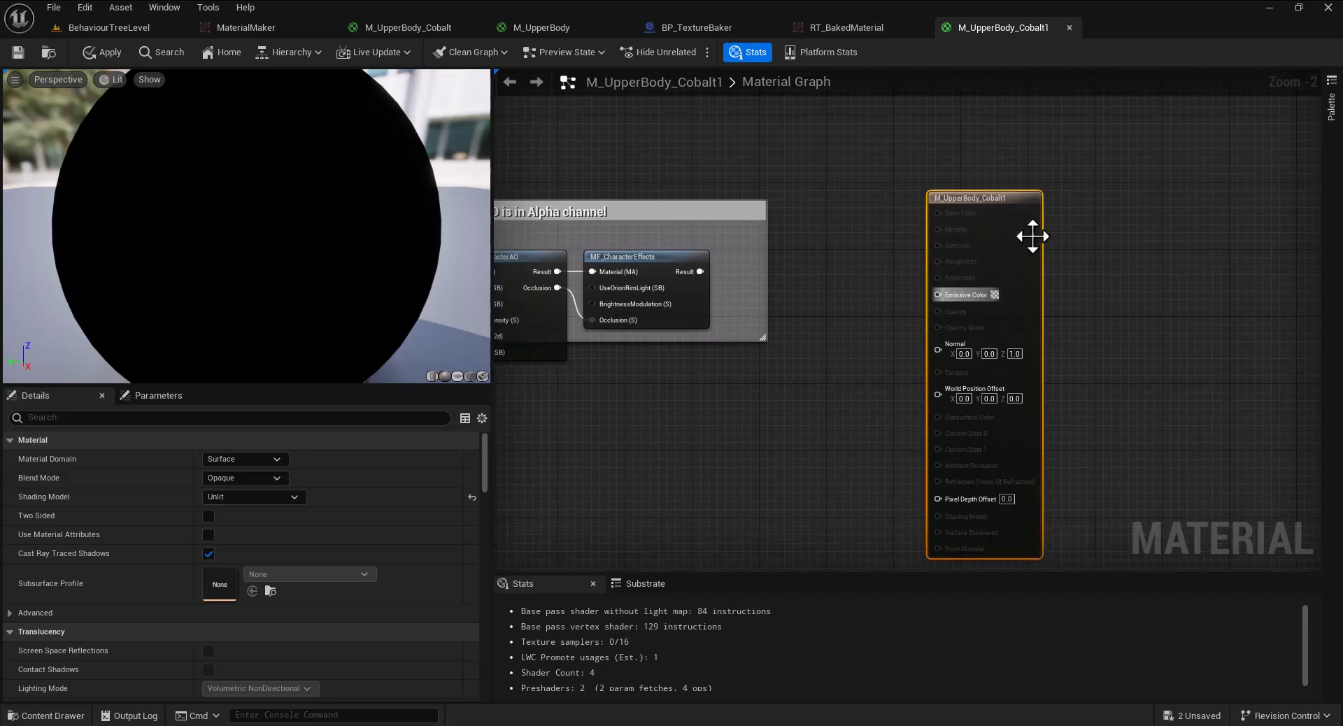
drag(1004, 197, 1036, 215)
right_drag(842, 295, 826, 271)
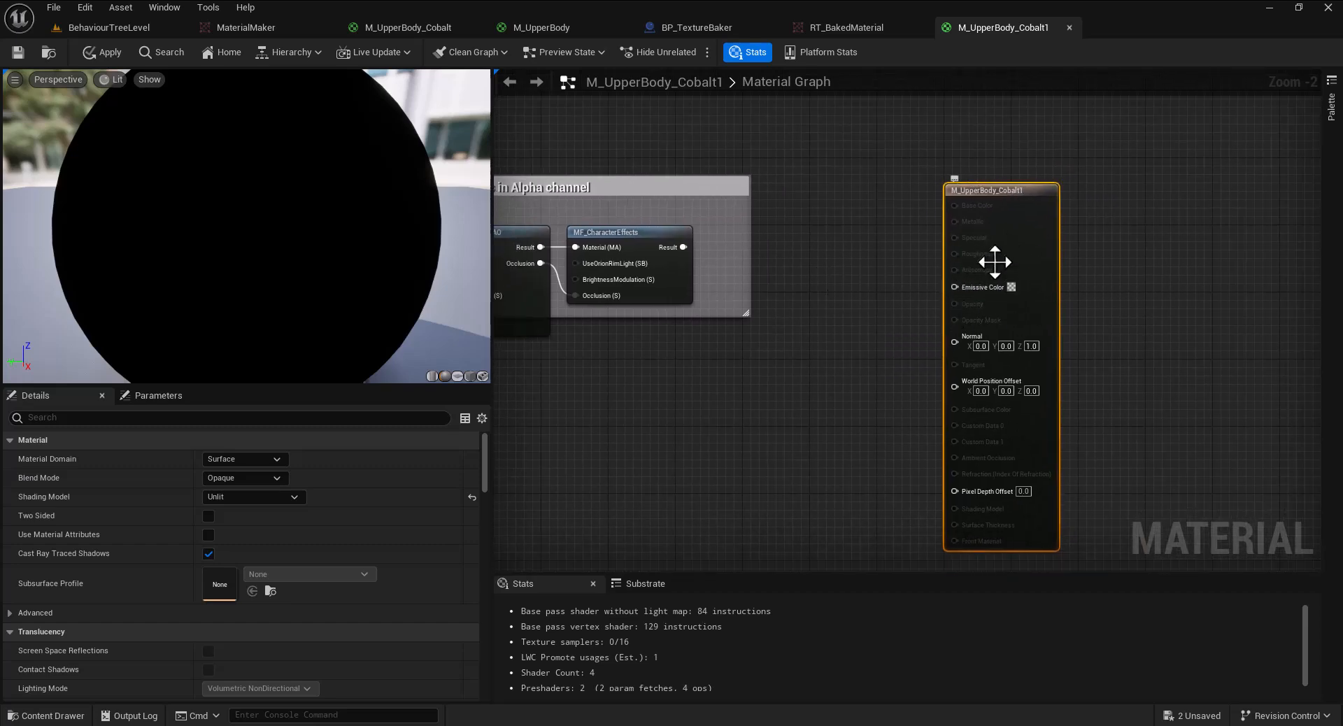
drag(679, 247, 760, 373)
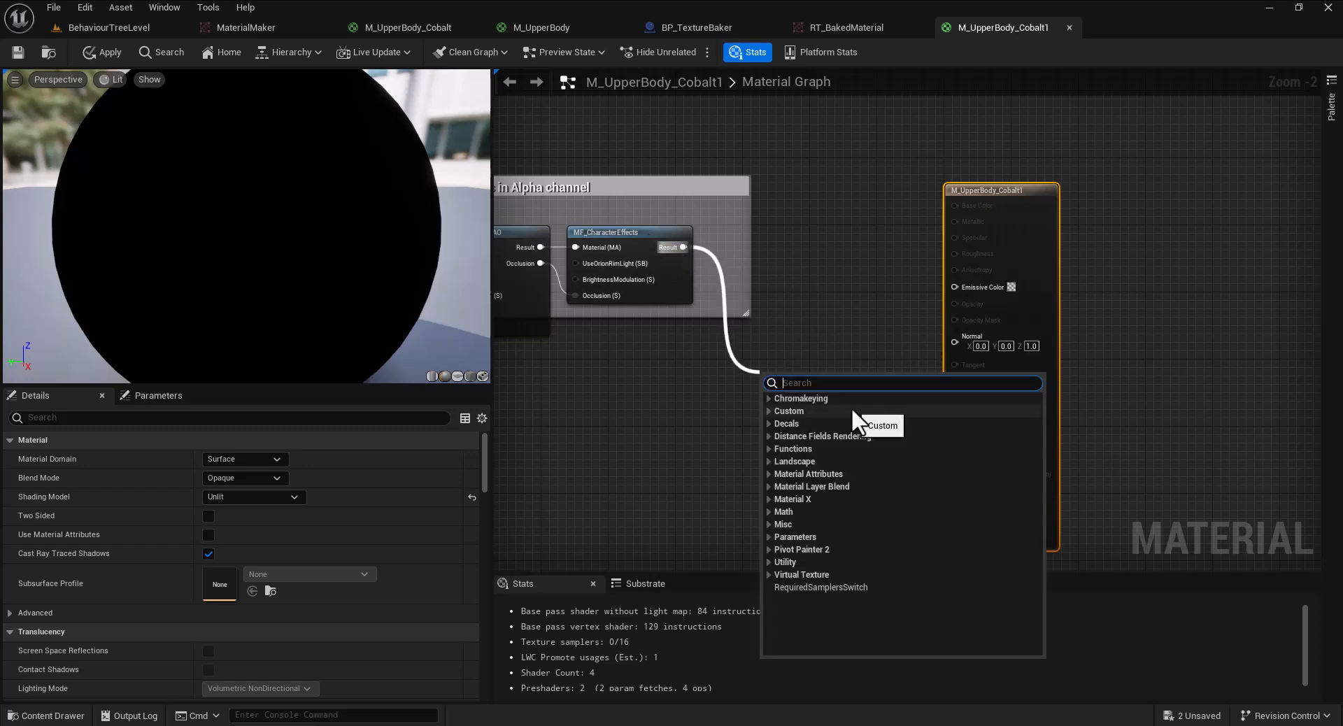
text(make)
text(m)
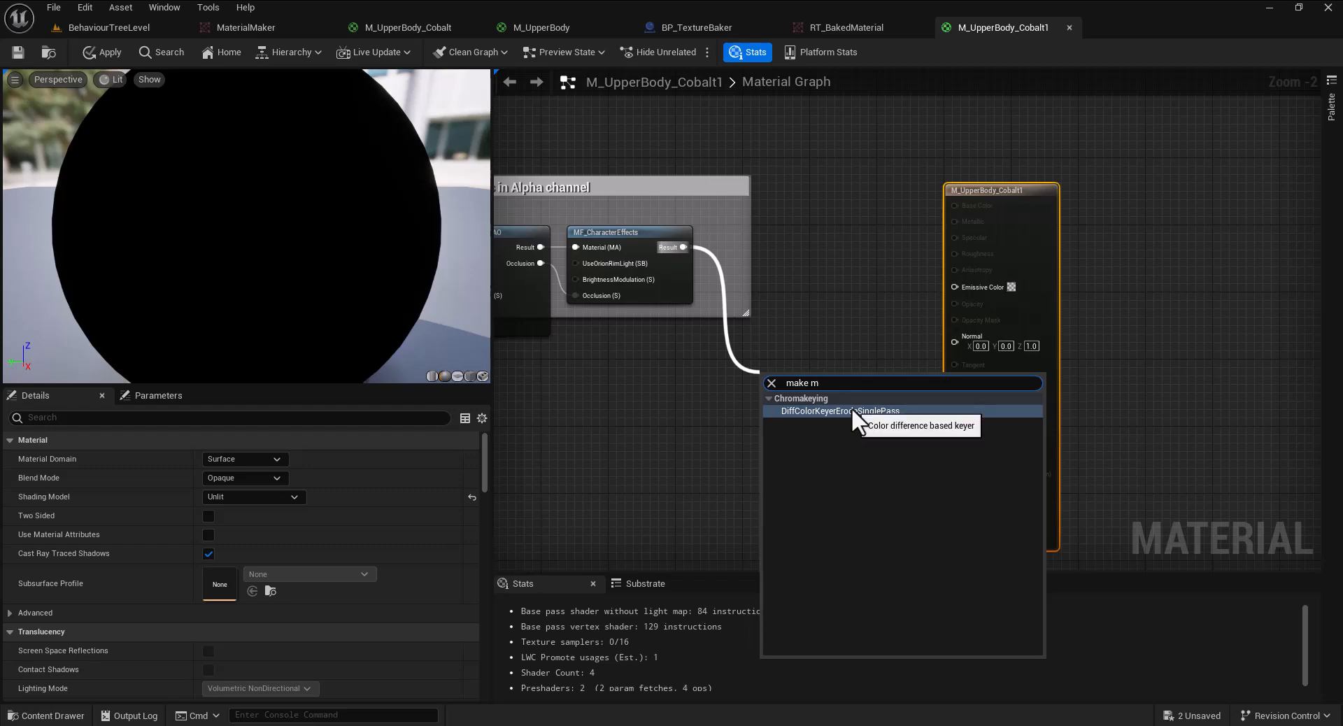
drag(838, 383, 755, 382)
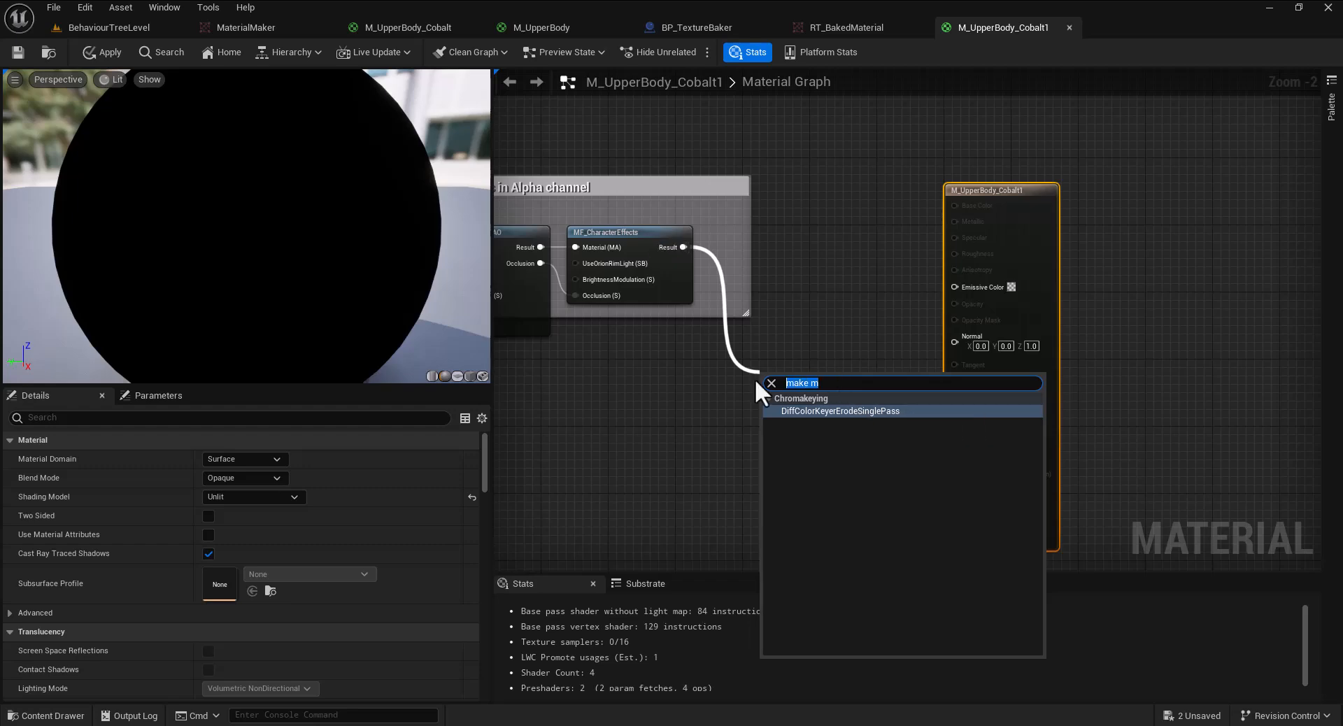
text(make m)
key(BackSpace)
key(BackSpace)
key(BackSpace)
key(BackSpace)
key(BackSpace)
key(BackSpace)
text(ma)
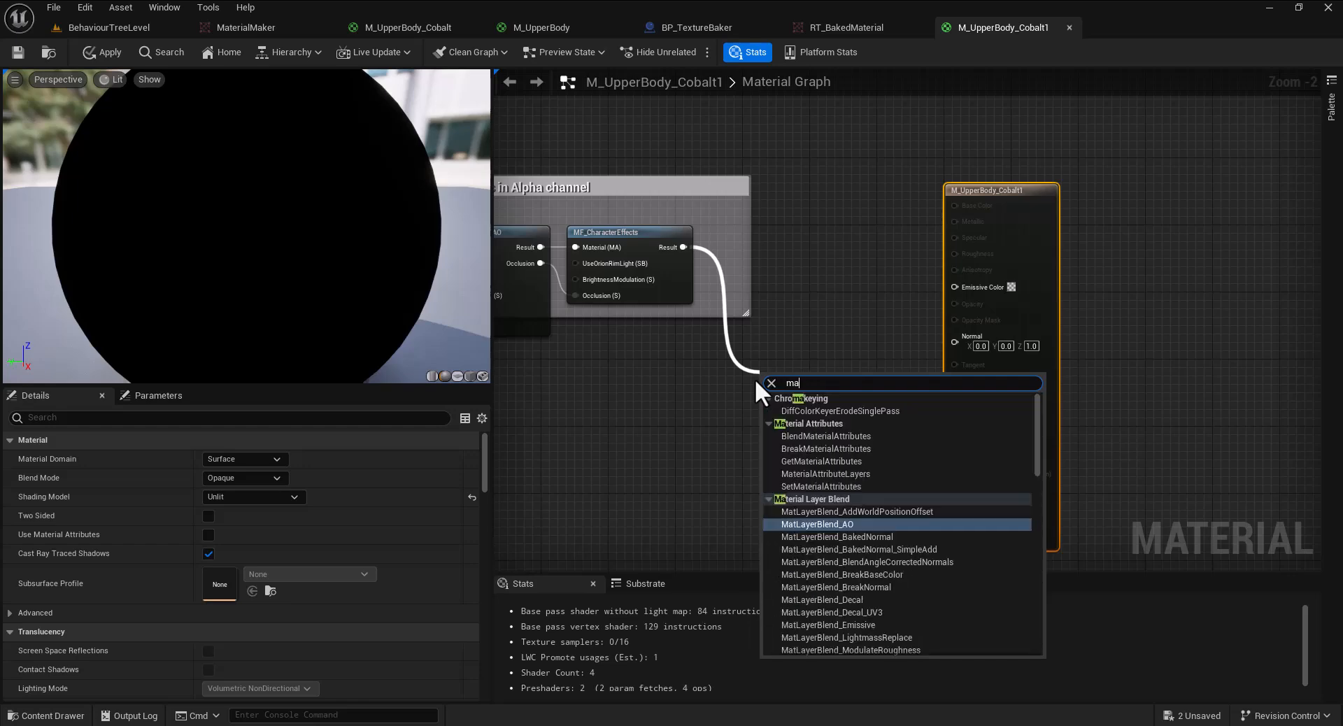
text(te)
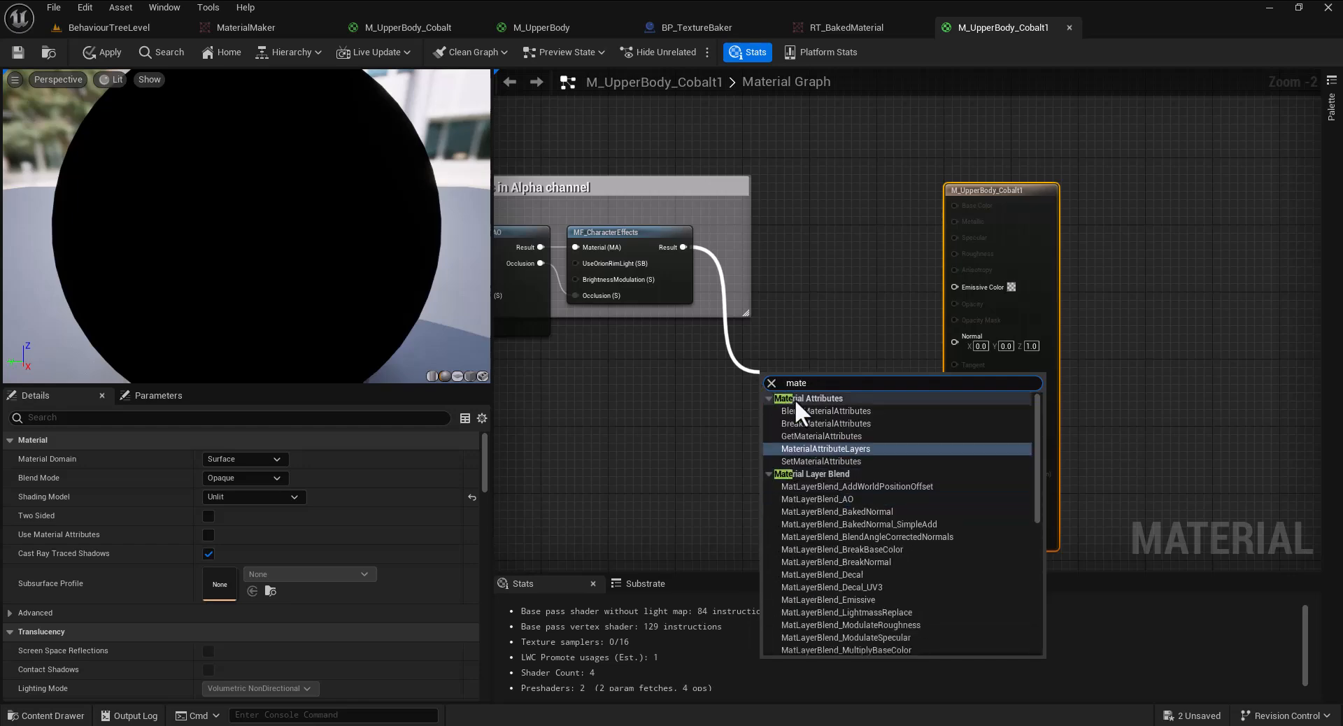
click(694, 415)
Add a BreakMaterialAttributes node fed by the Result of MF_CharacterEffects and place it just beside that node's comment box
drag(682, 247, 728, 288)
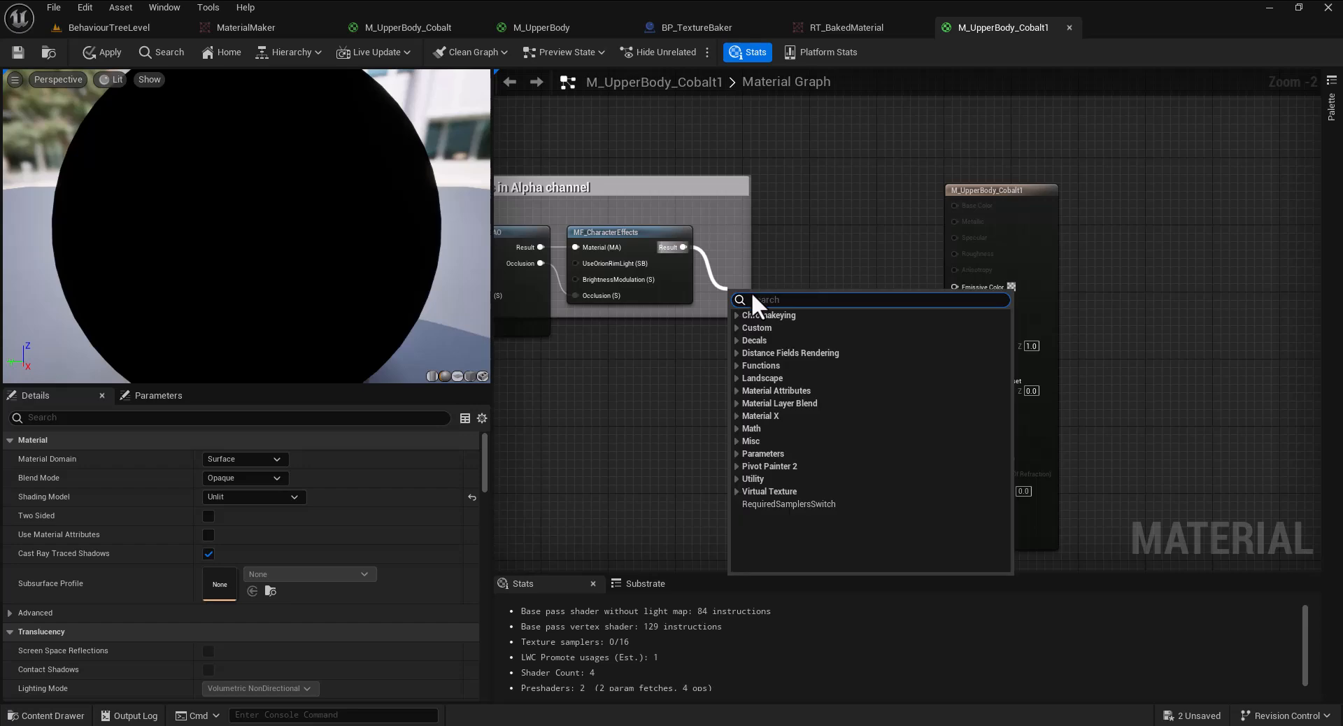
text(break)
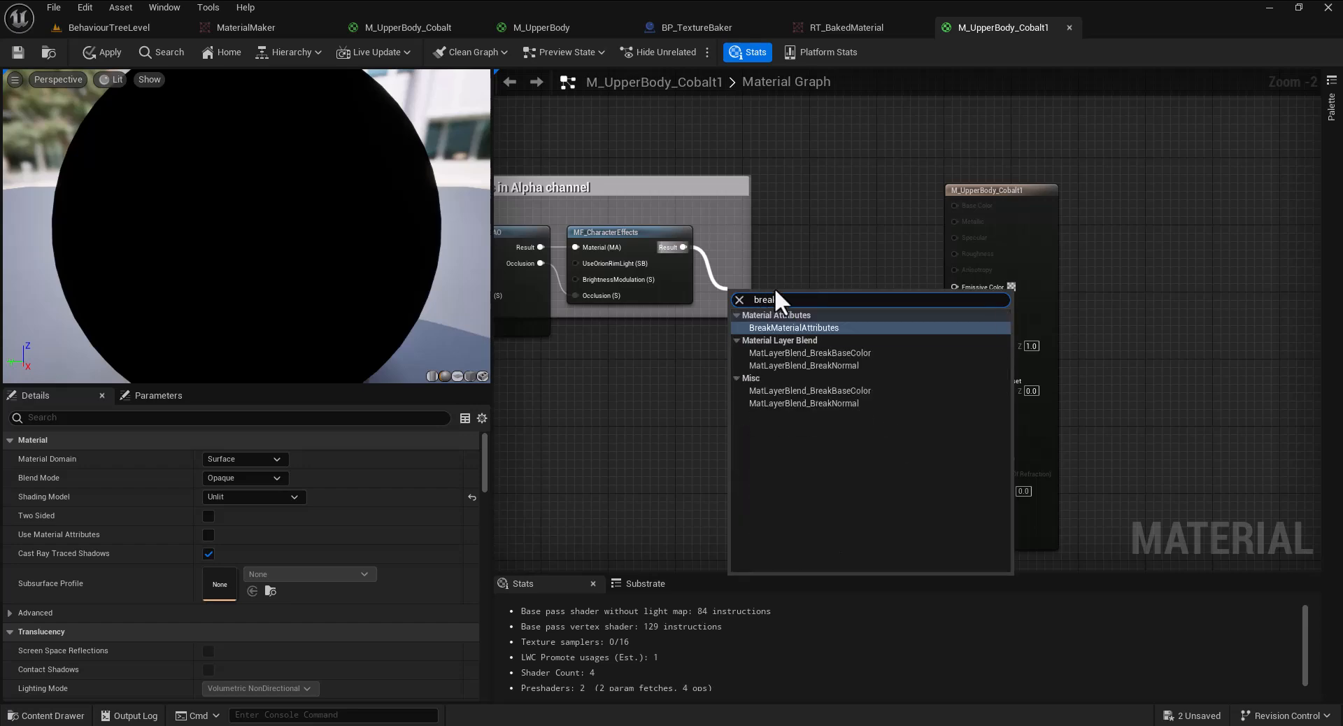
click(792, 328)
drag(770, 295, 802, 225)
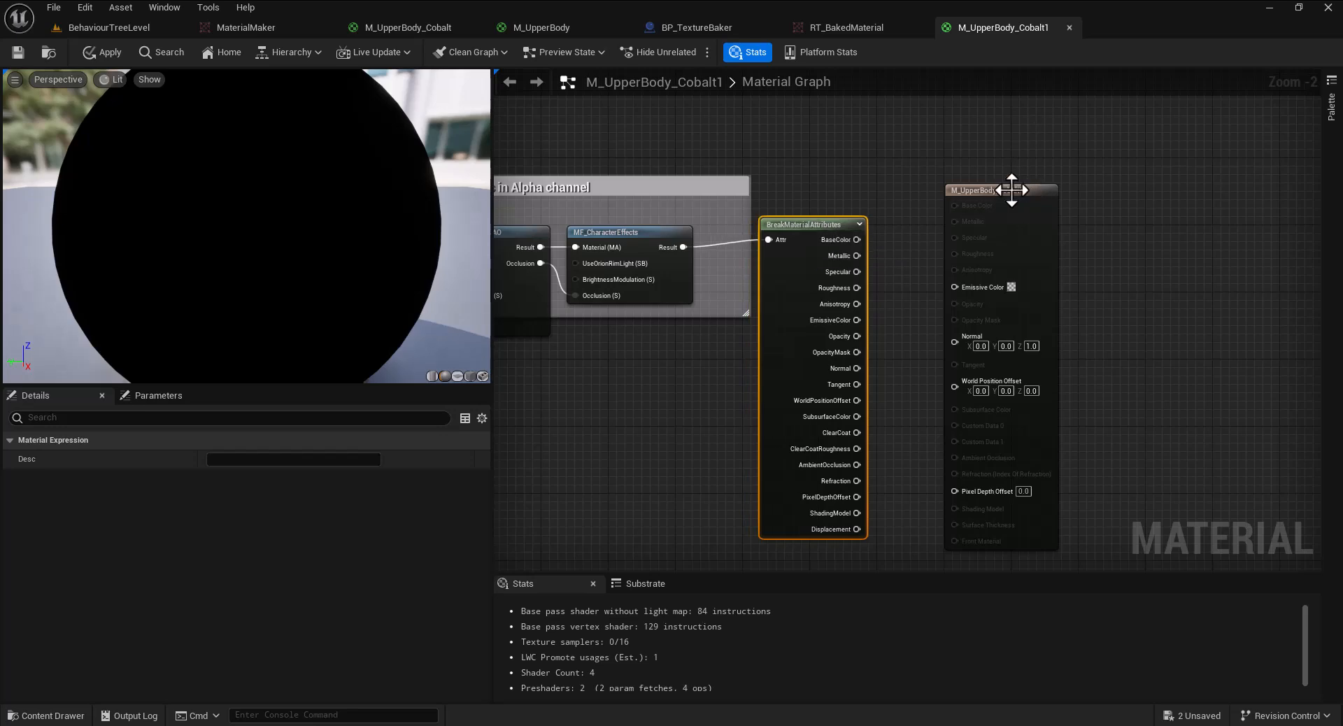
Connect the BaseColor output of BreakMaterialAttributes to the material's Emissive Color and adjust the result node's position
drag(1010, 189, 1074, 188)
right_drag(944, 249, 782, 280)
scroll(769, 342, up, 2)
right_drag(770, 342, 789, 259)
drag(690, 167, 910, 226)
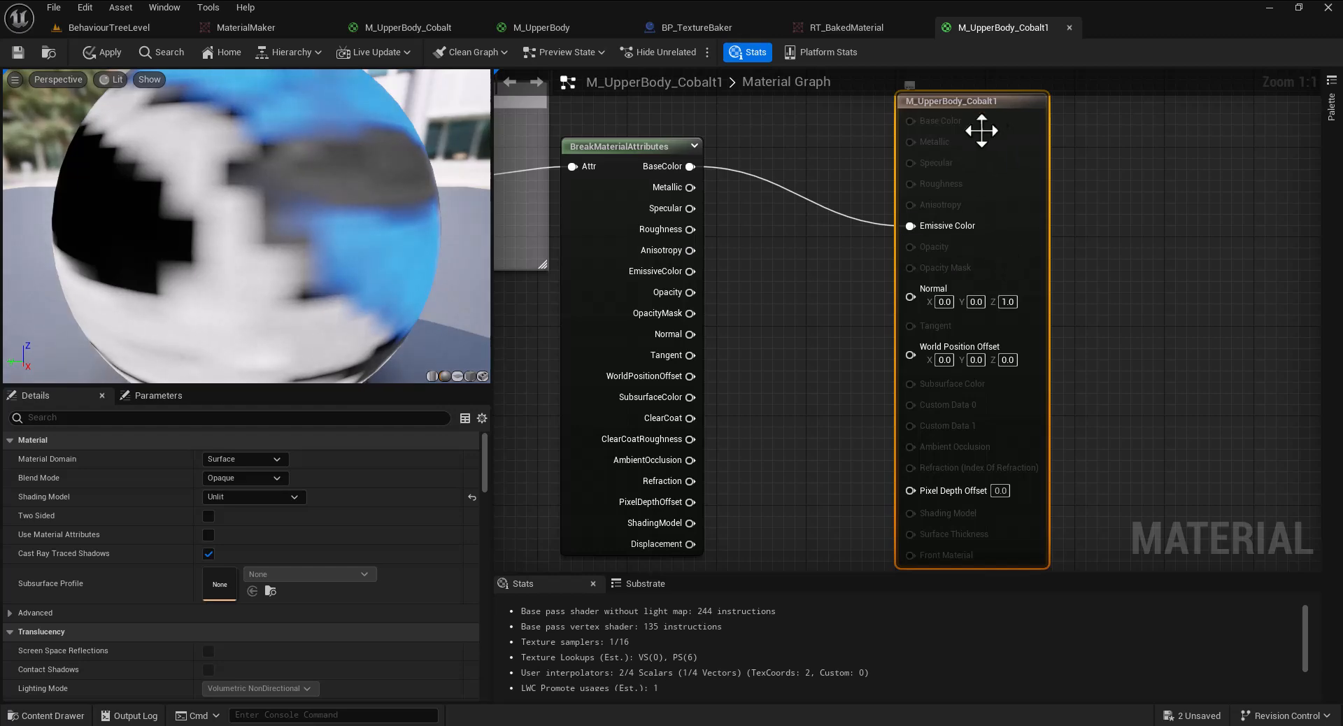
drag(1000, 105, 965, 107)
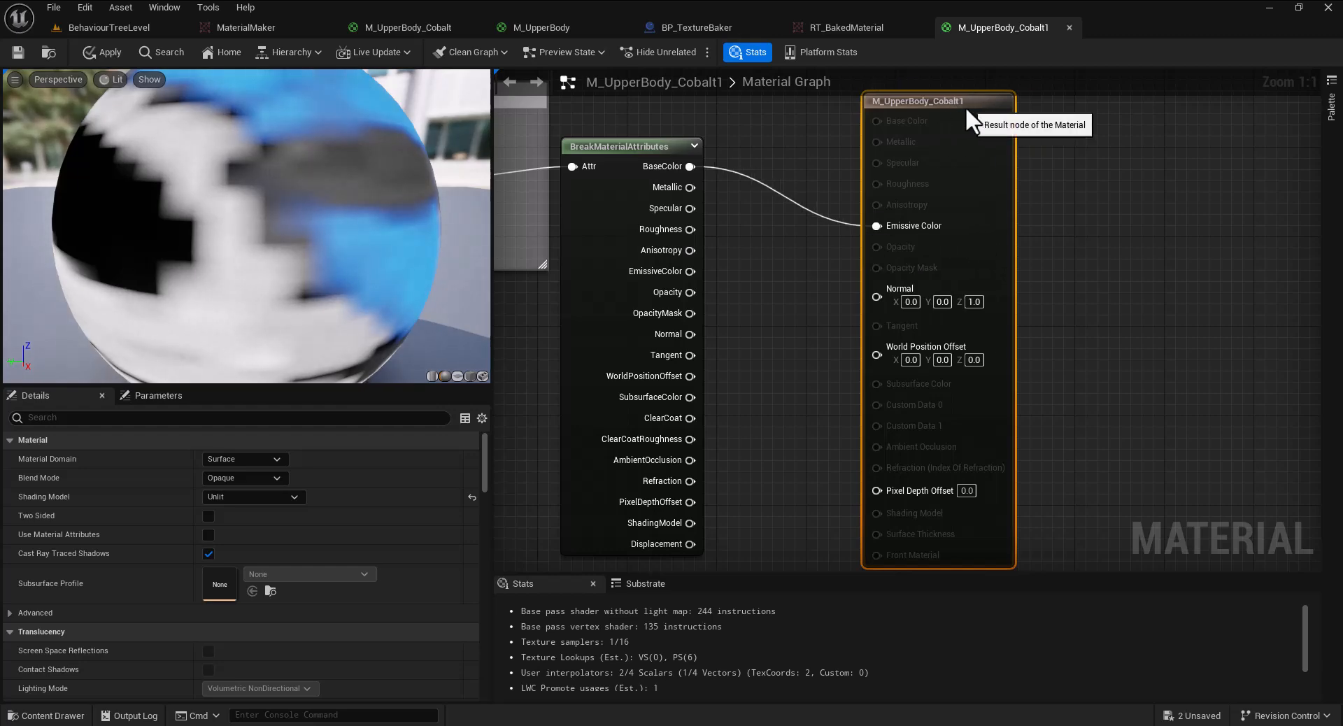
Switch the material preview to a cube, inspect the base color on its faces, and nudge the BreakMaterialAttributes node
click(469, 376)
drag(232, 249, 450, 320)
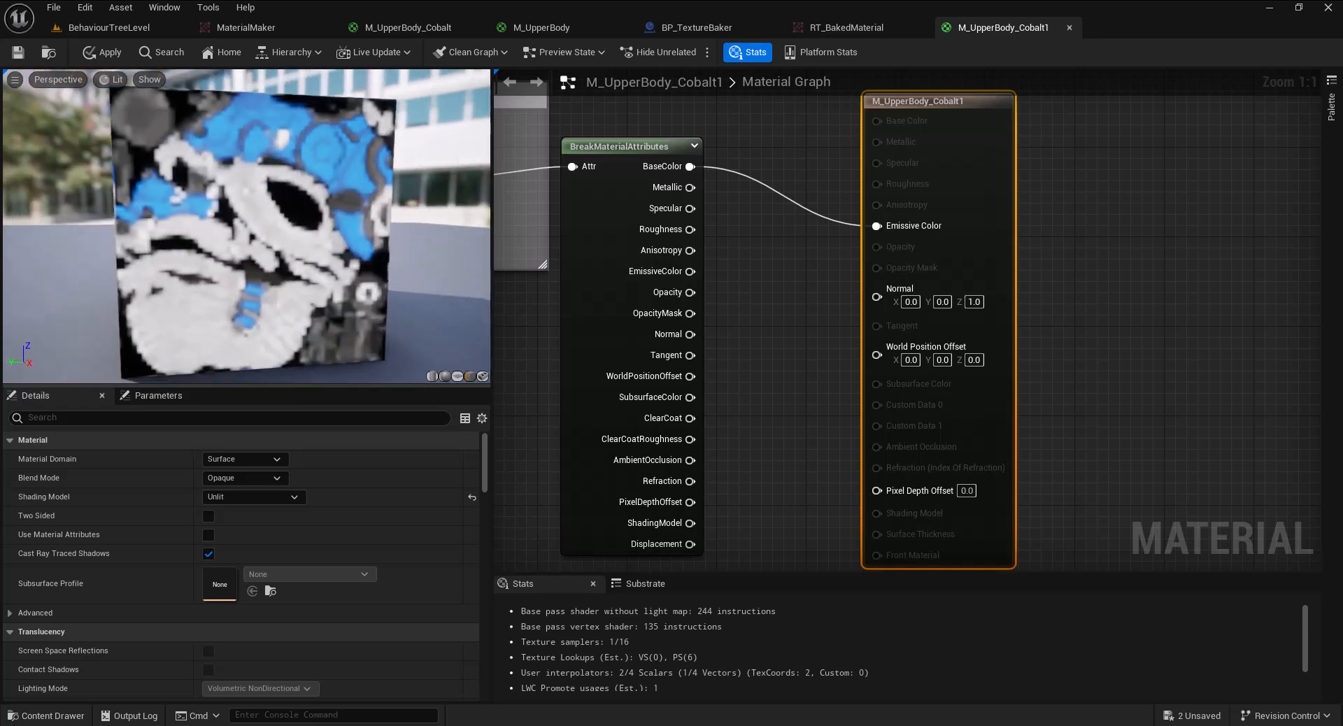
scroll(219, 275, up, 3)
scroll(217, 275, down, 4)
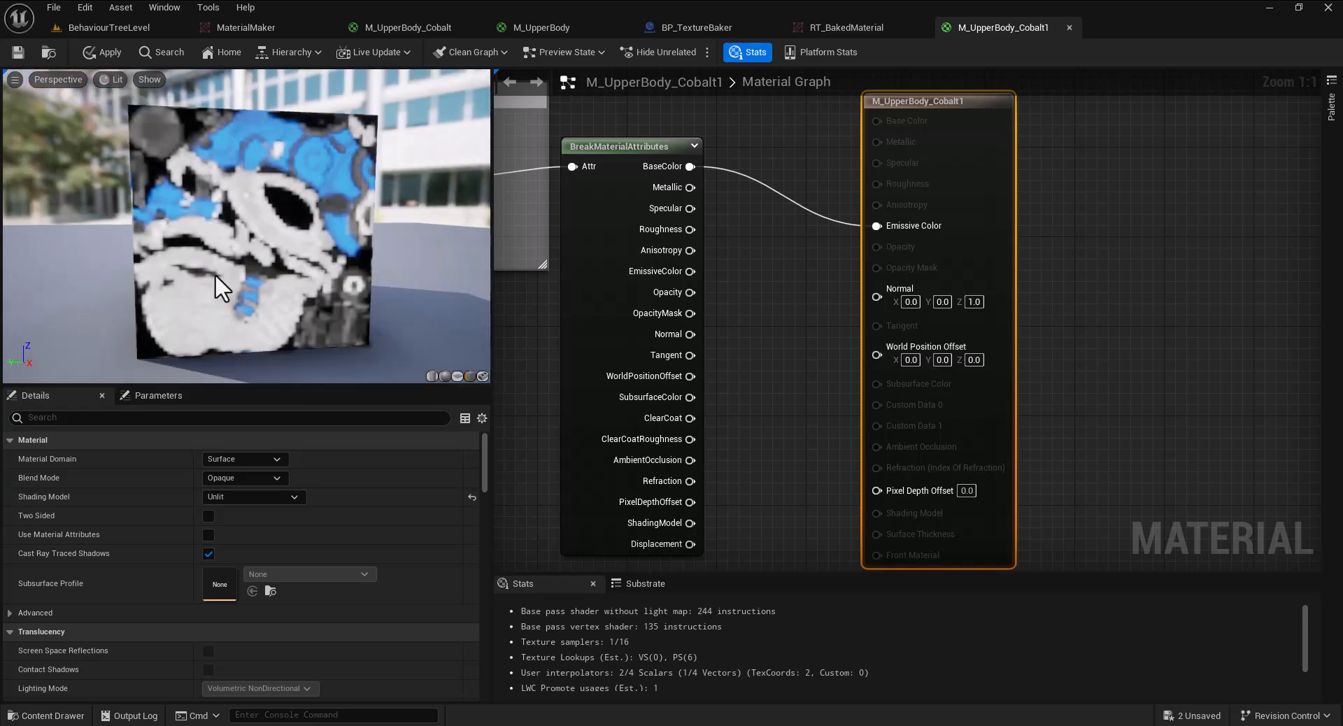
click(680, 161)
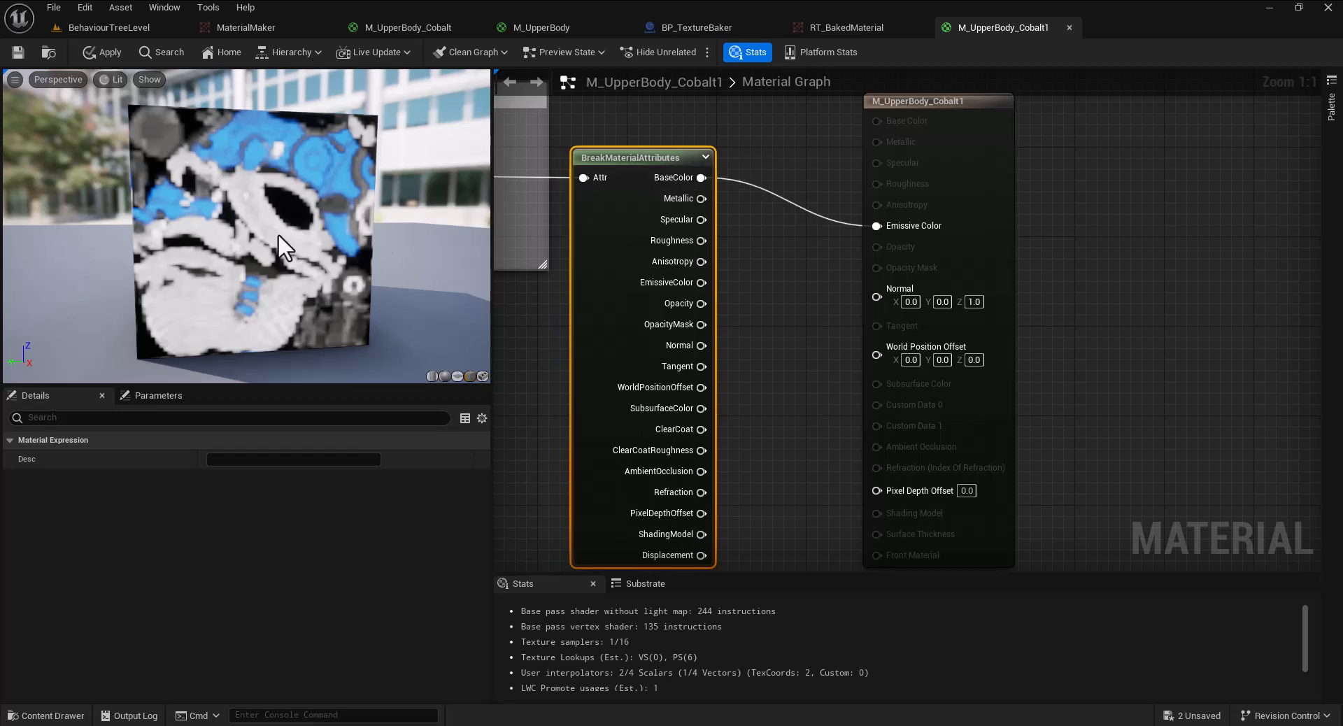
scroll(196, 237, up, 3)
drag(111, 215, 519, 275)
Open the T_Steel_UV2_RGB texture used by the grime and scratches Texture Sample to view it at full resolution
right_drag(606, 273, 1139, 282)
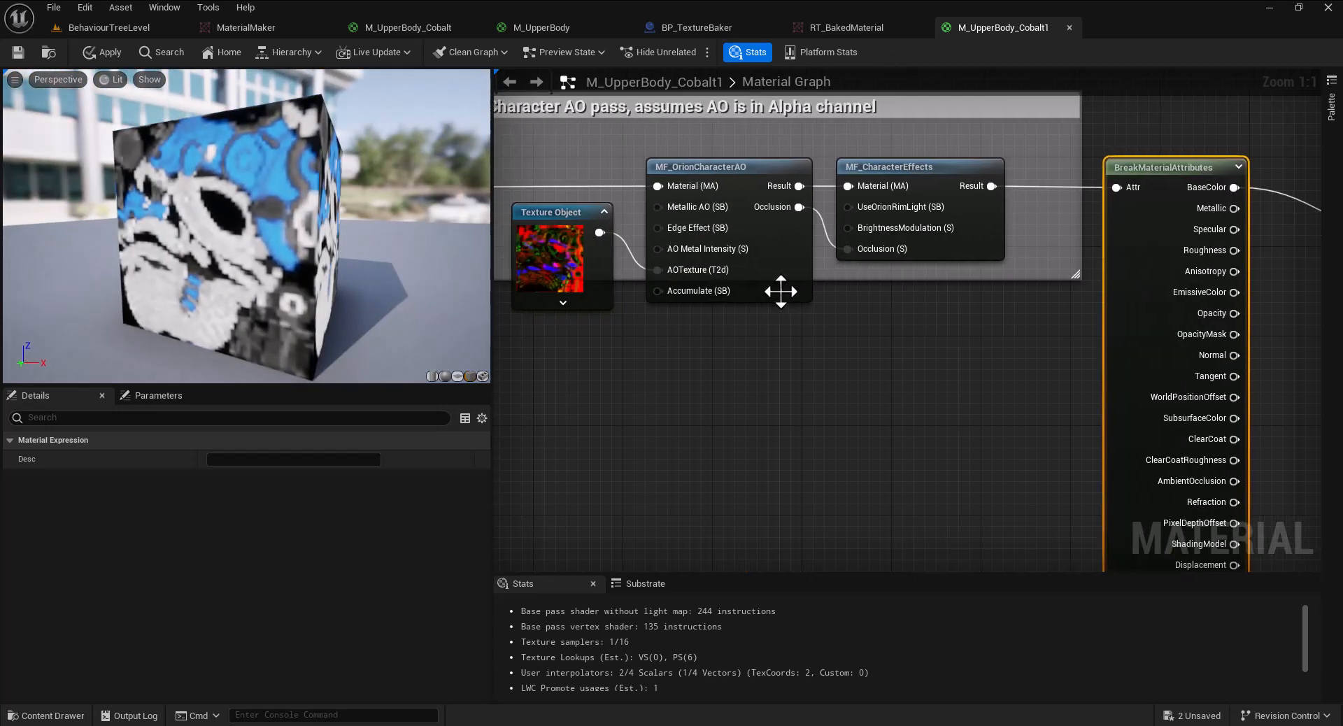
scroll(783, 291, down, 4)
right_drag(685, 289, 830, 324)
right_drag(625, 306, 807, 323)
scroll(806, 323, up, 5)
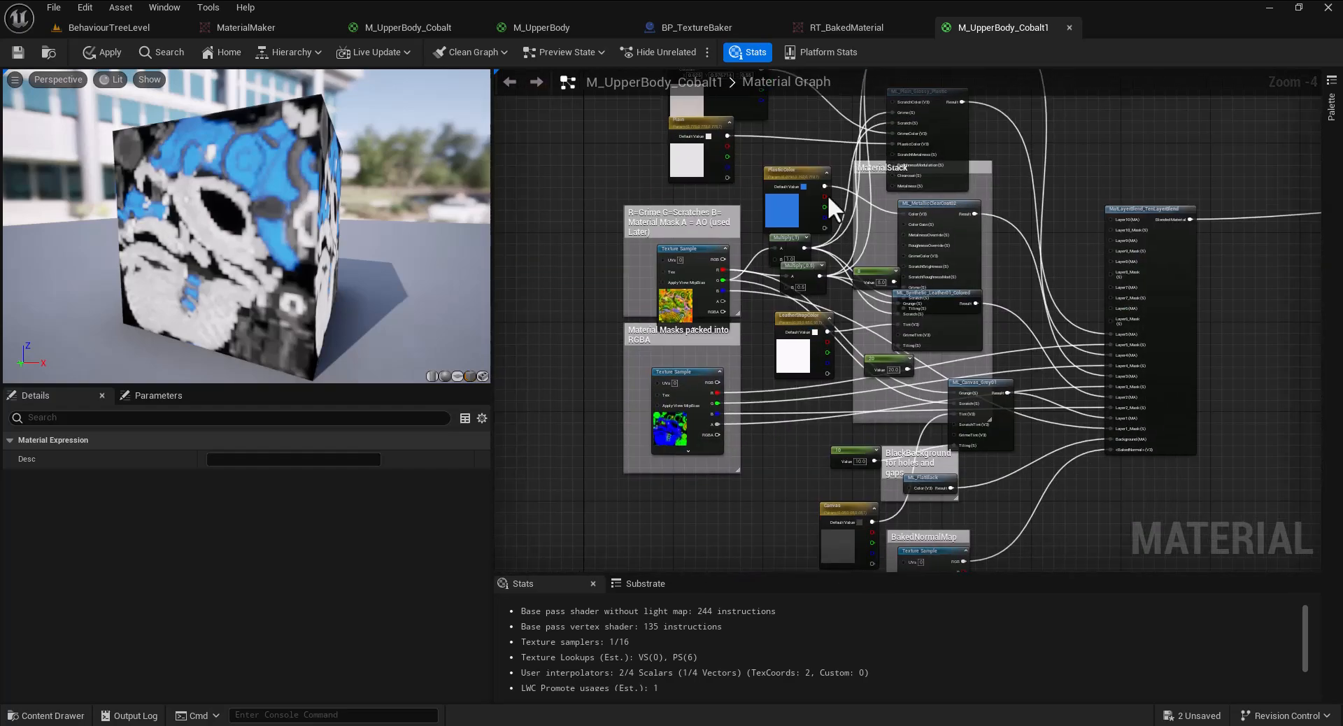
click(646, 296)
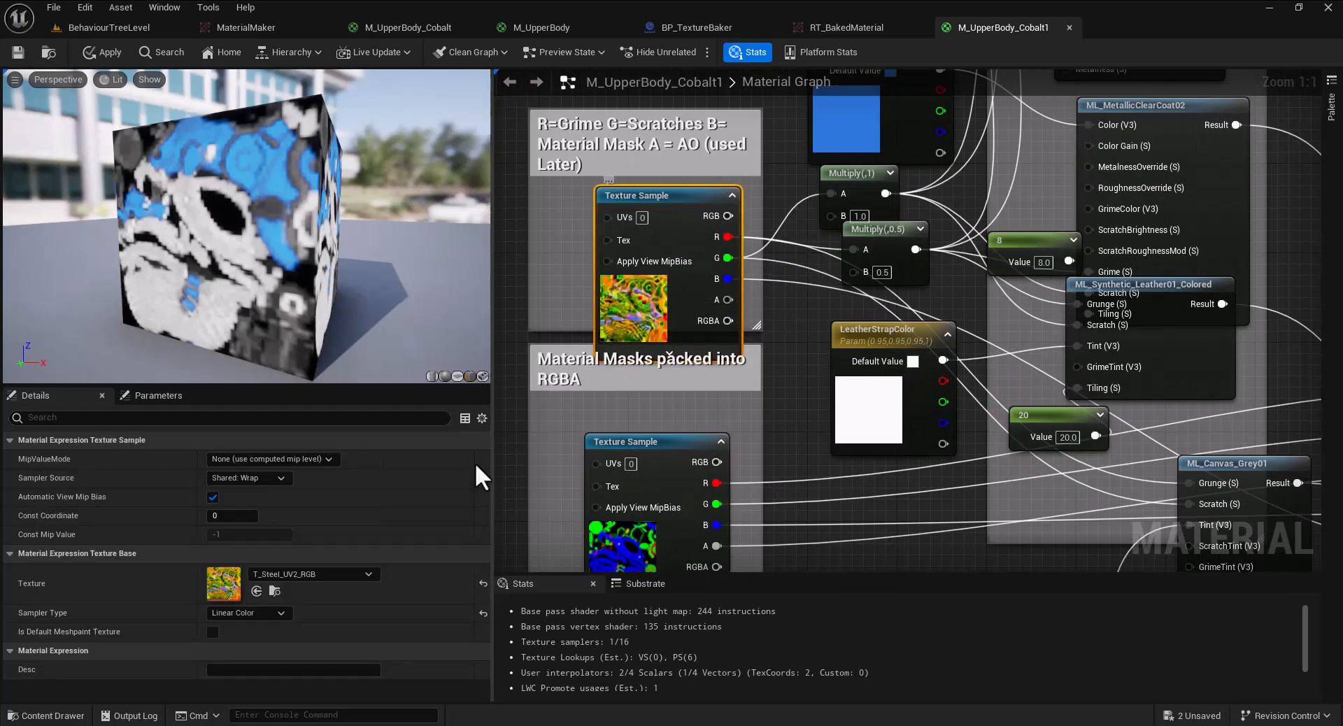
double_click(223, 587)
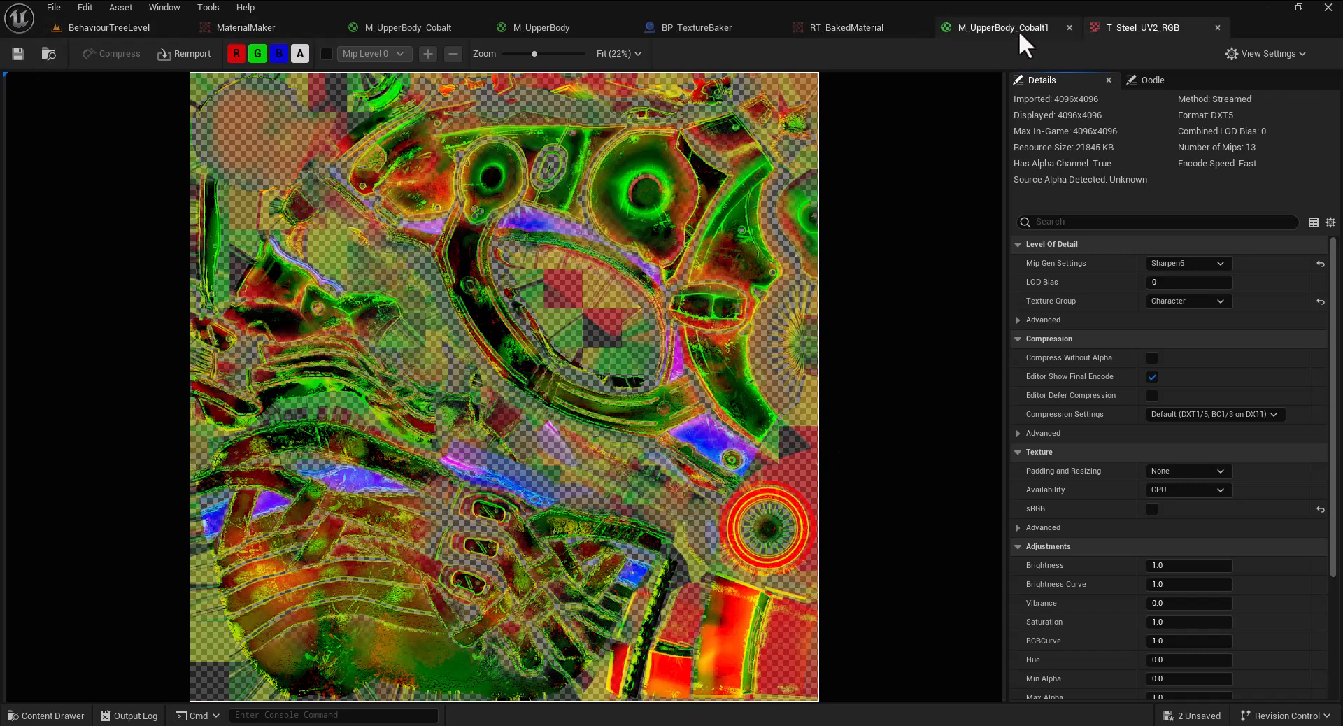
Return to the M_UpperBody_Cobalt1 graph, shift the result node closer to BreakMaterialAttributes, and apply the material changes
click(686, 28)
click(140, 29)
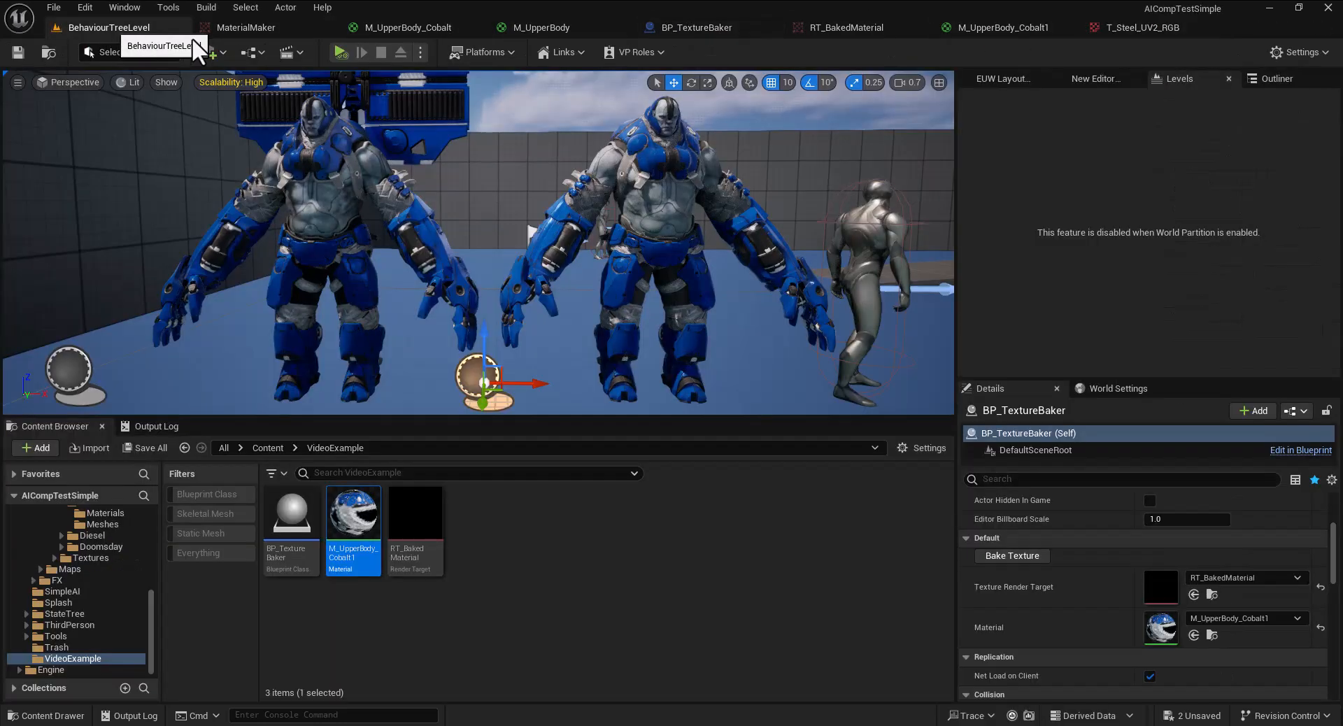
click(1126, 26)
click(673, 30)
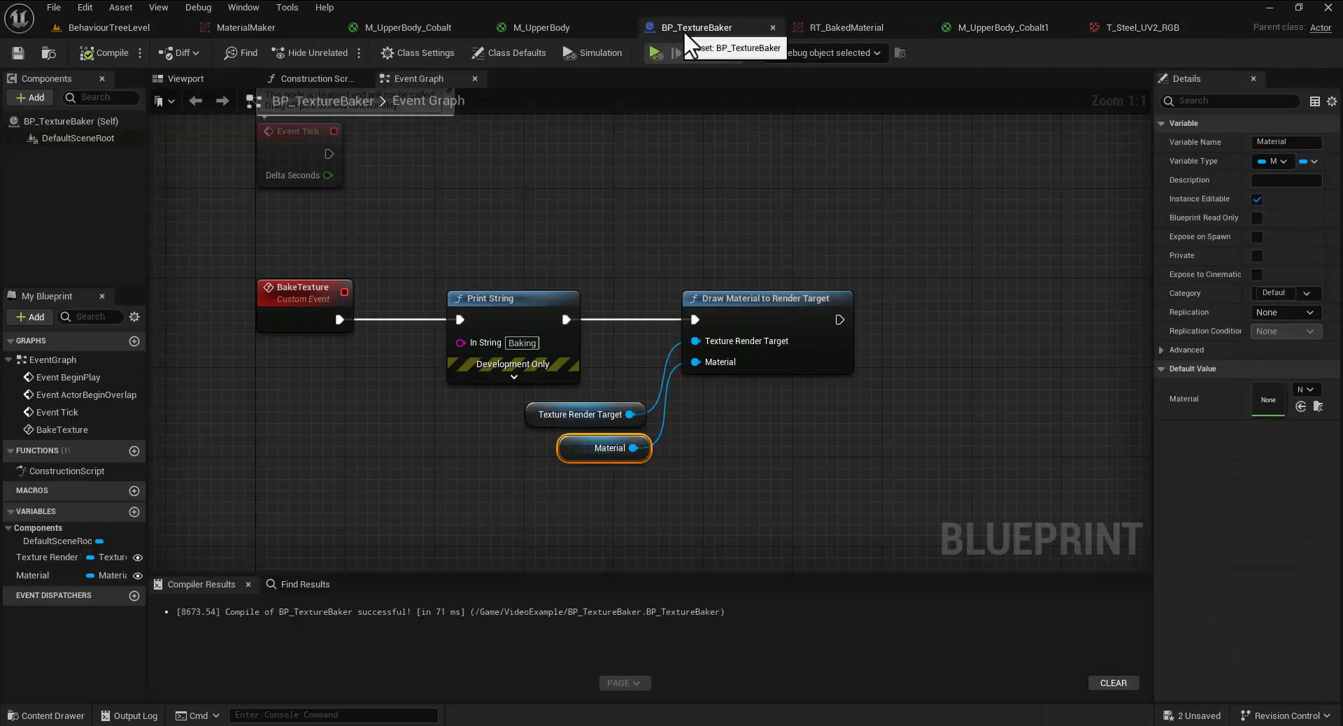
click(989, 28)
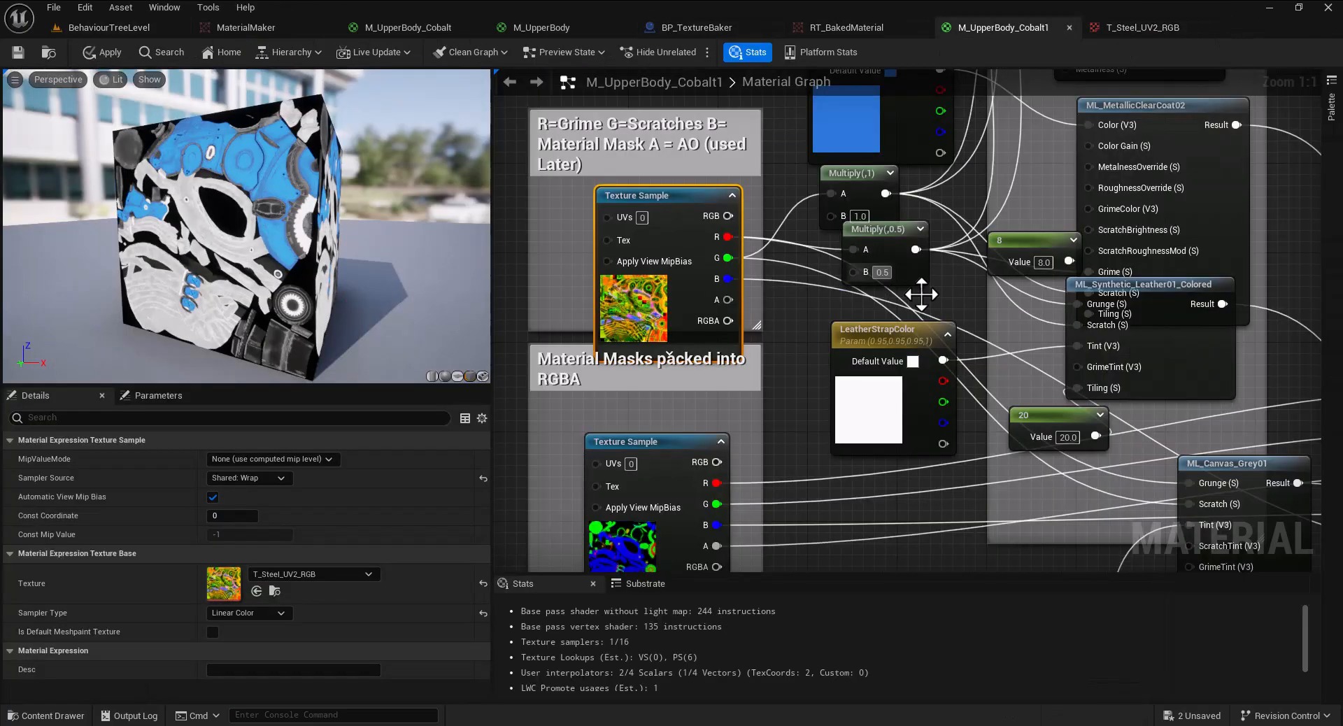
scroll(757, 330, up, 3)
right_drag(998, 335, 0, 403)
scroll(967, 347, up, 2)
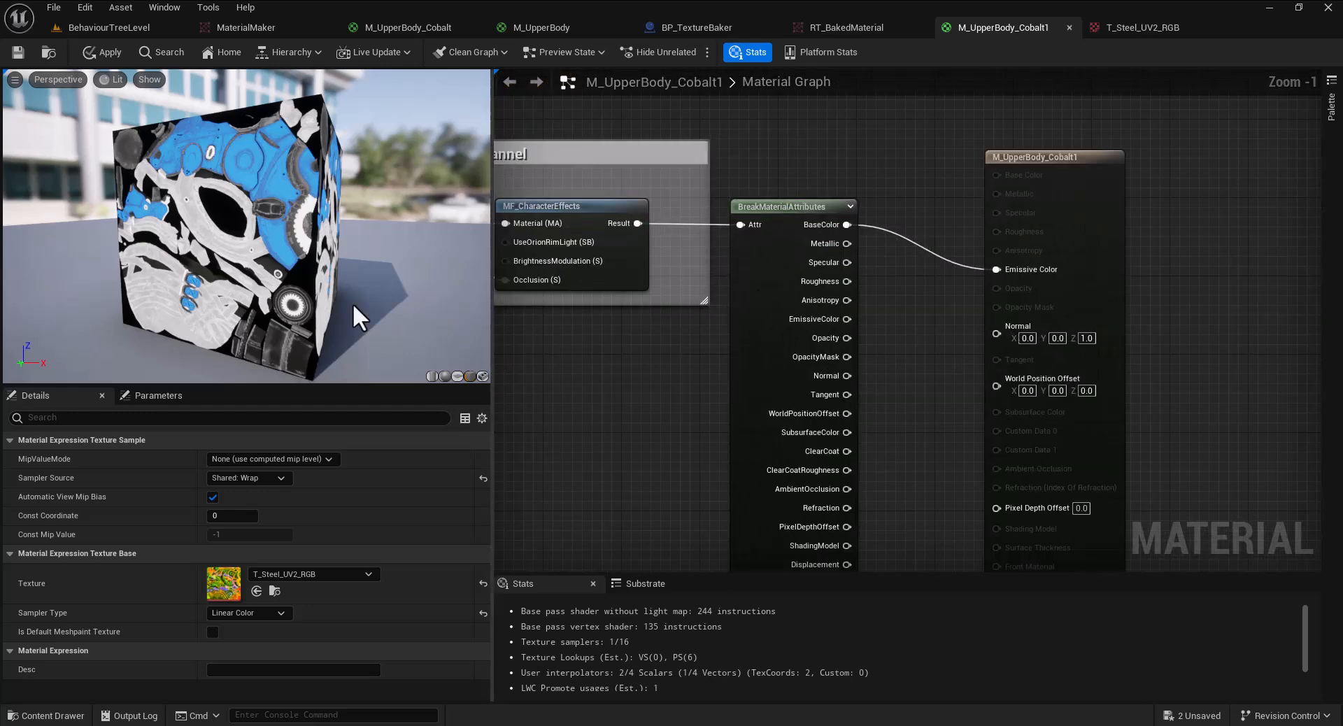
drag(1045, 188, 1026, 179)
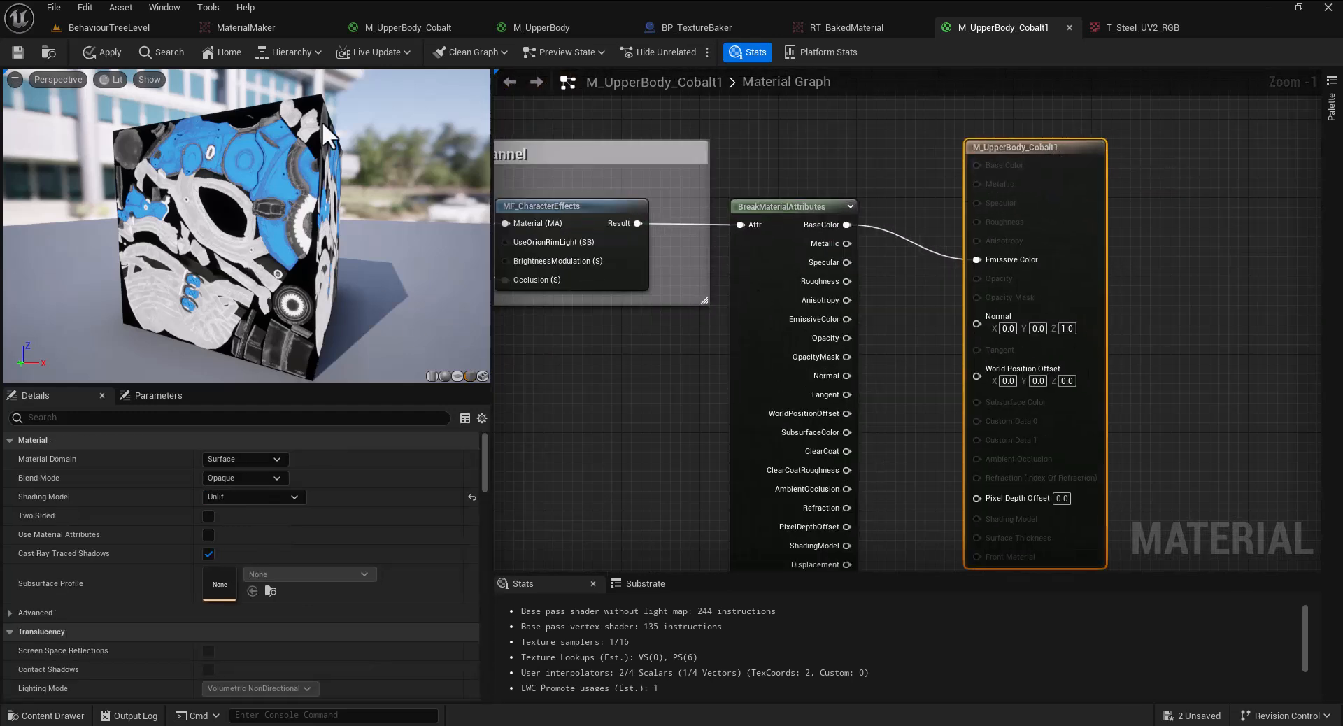
click(106, 53)
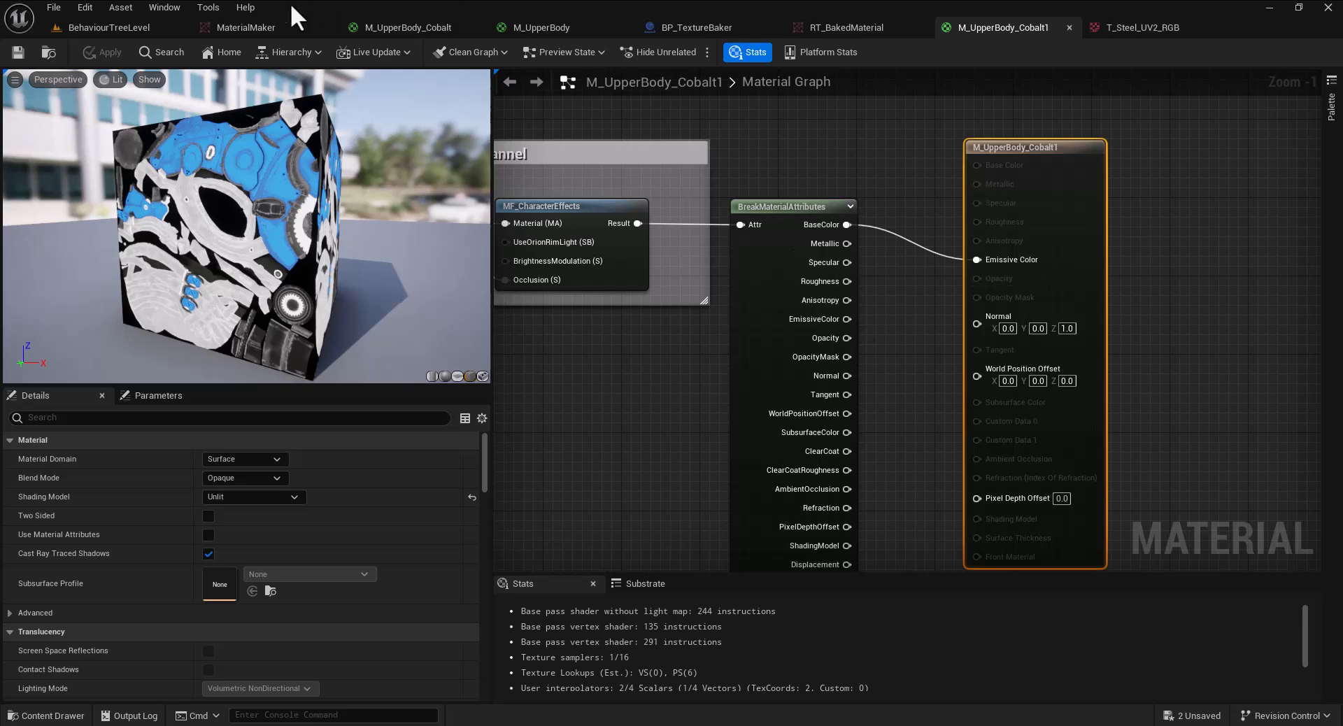
Run Bake Texture on the BP_TextureBaker actor in BehaviourTreeLevel with the M_UpperBody_Cobalt1 material
click(125, 28)
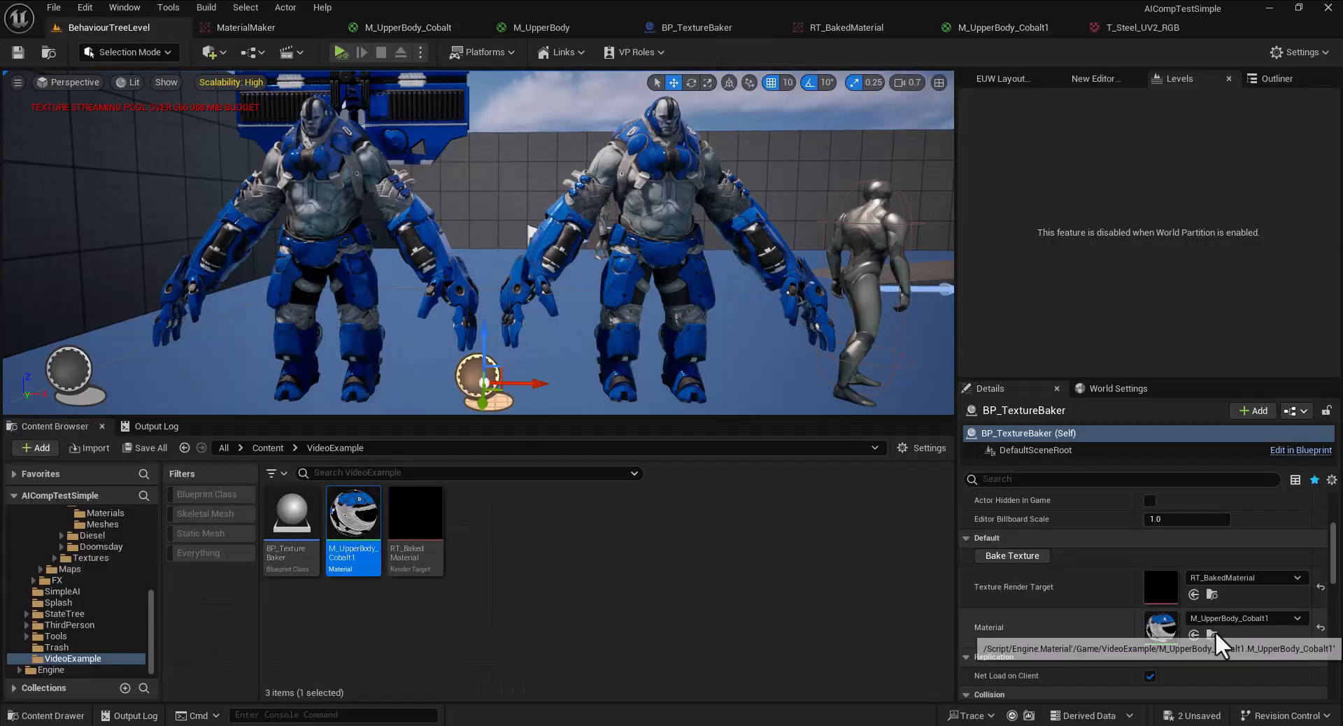
click(1011, 557)
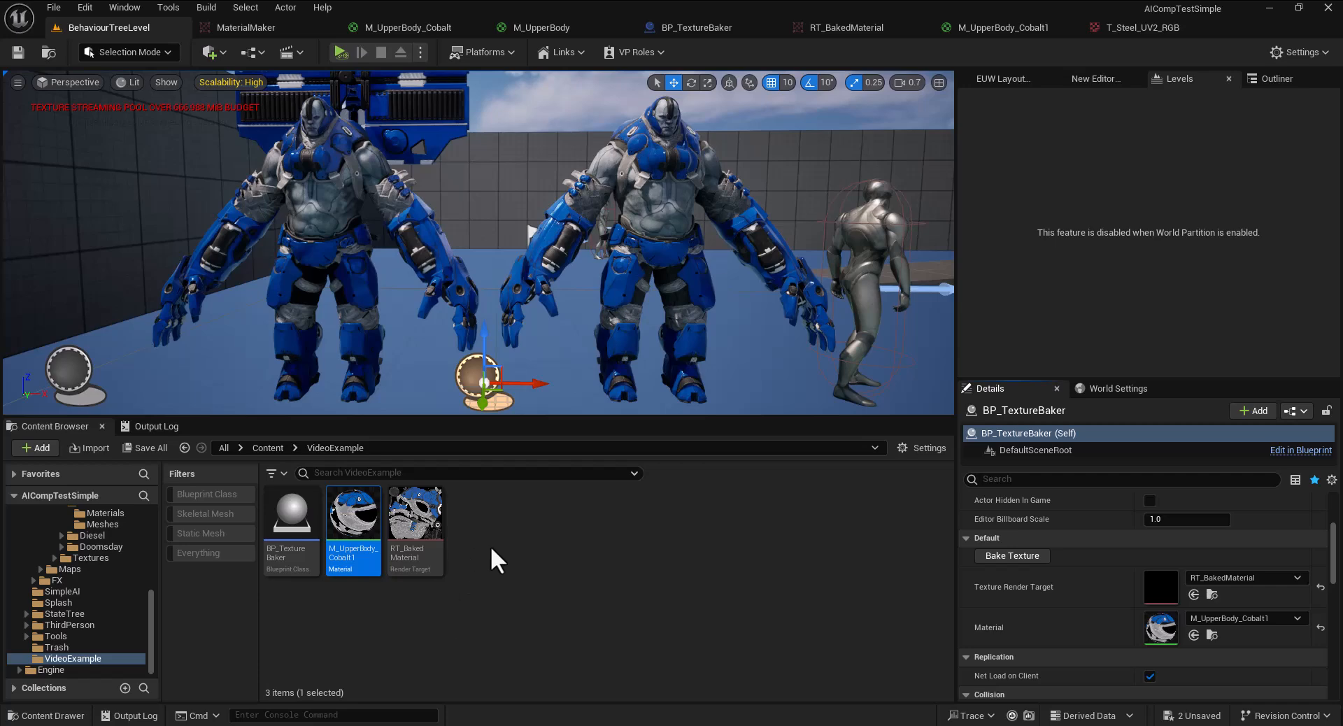
Create a static texture from the RT_BakedMaterial render target and rename it T_UpperBodyColor
mouse_move(413, 518)
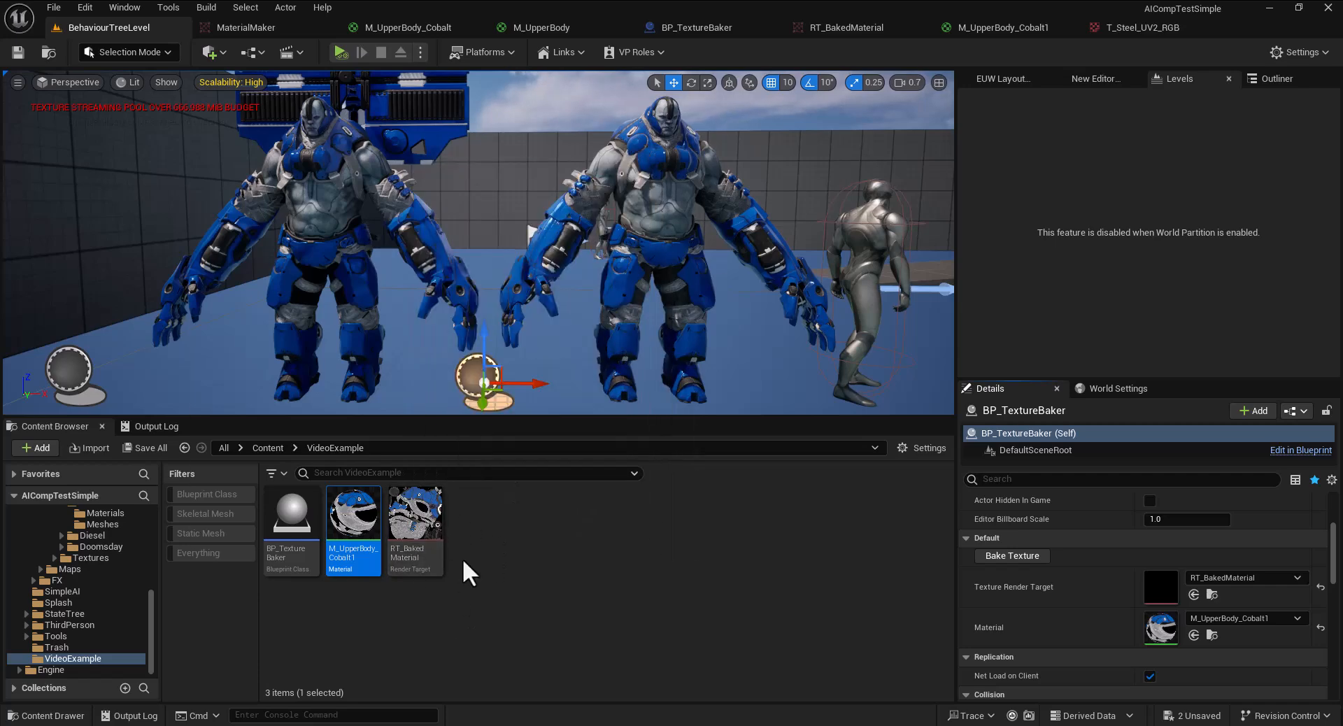
right_click(422, 517)
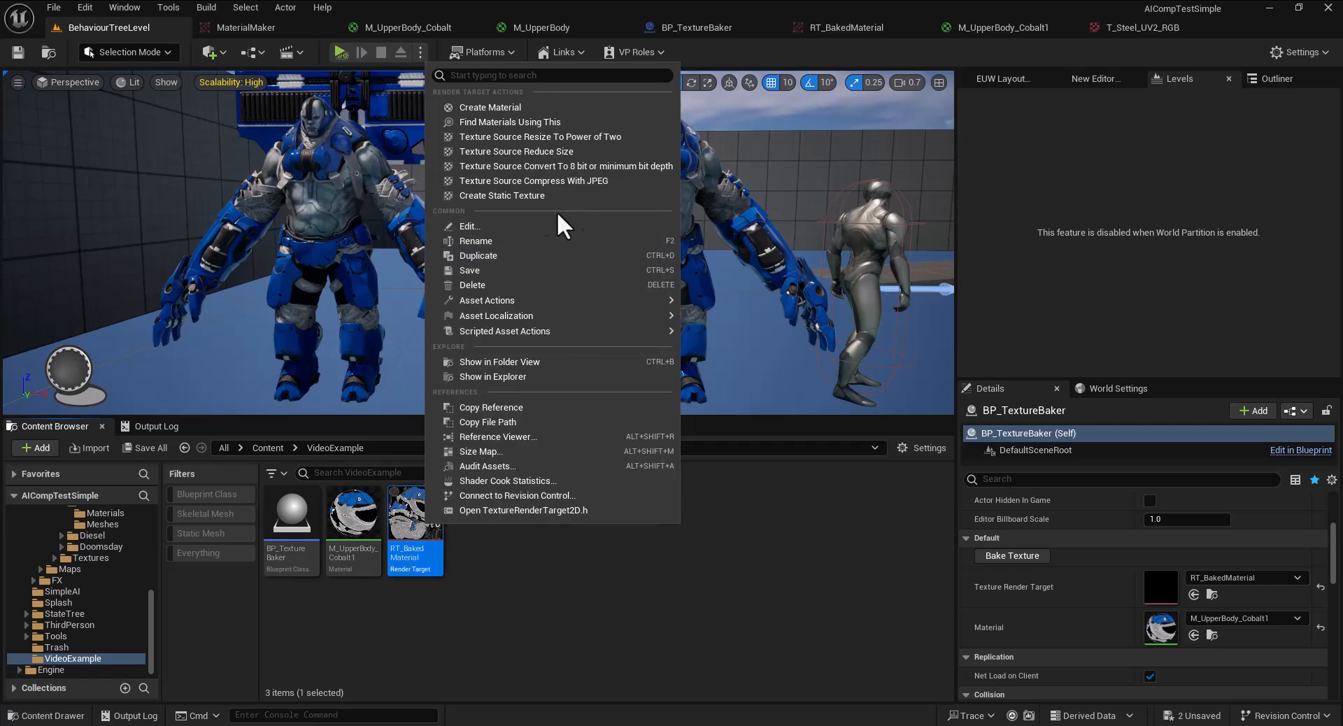
click(515, 195)
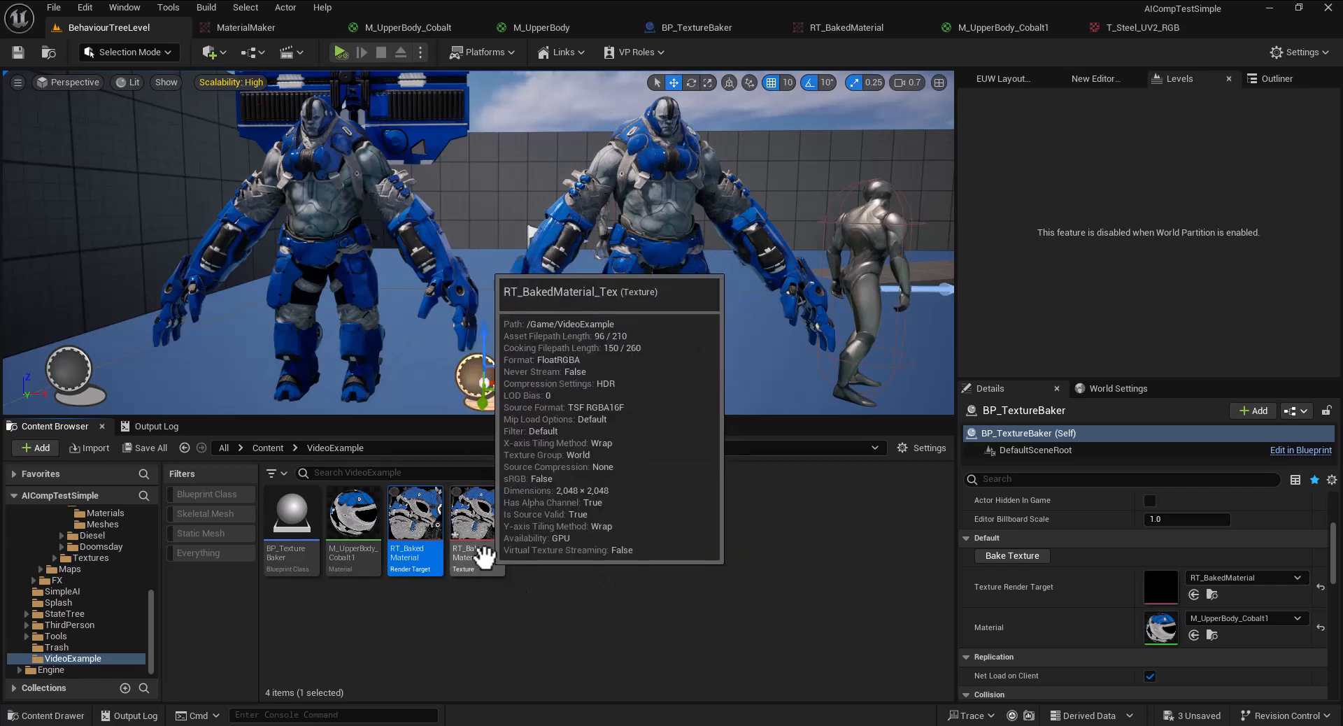
right_click(492, 556)
click(596, 444)
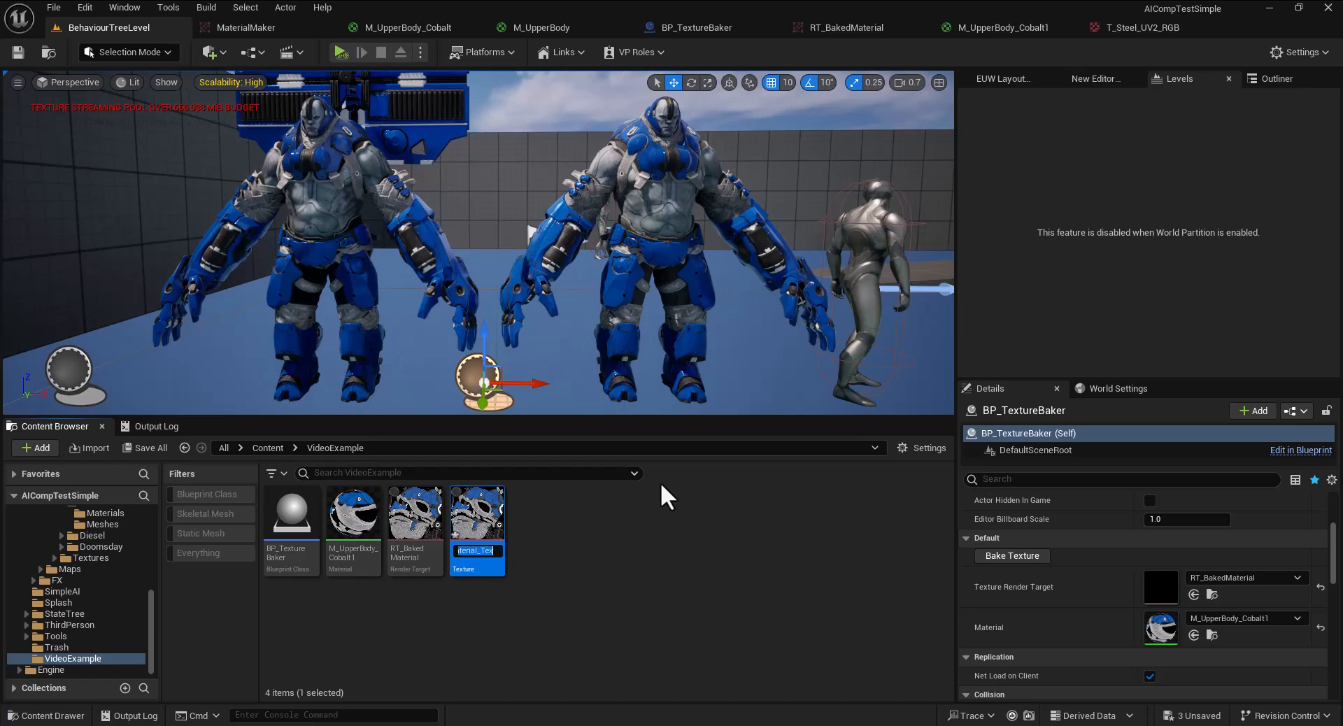
text(T_)
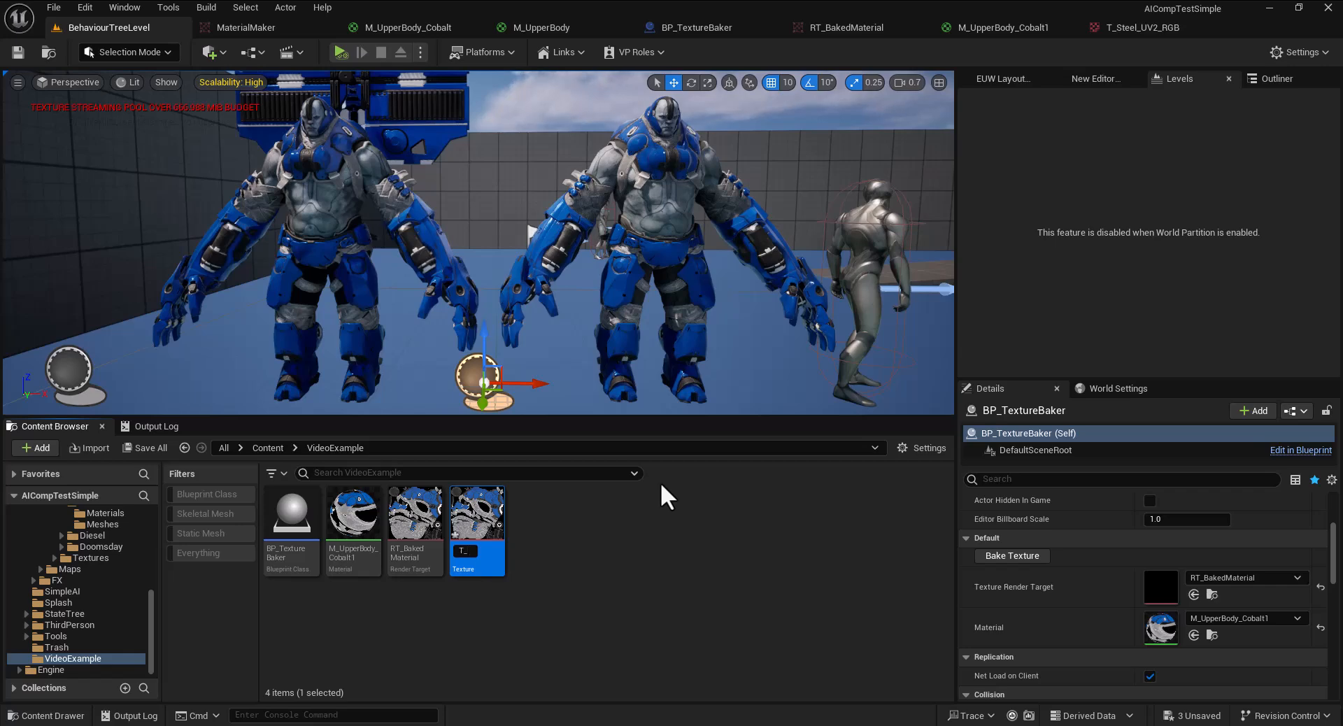
text(Upper)
text(BodyC)
text(olor)
key(Return)
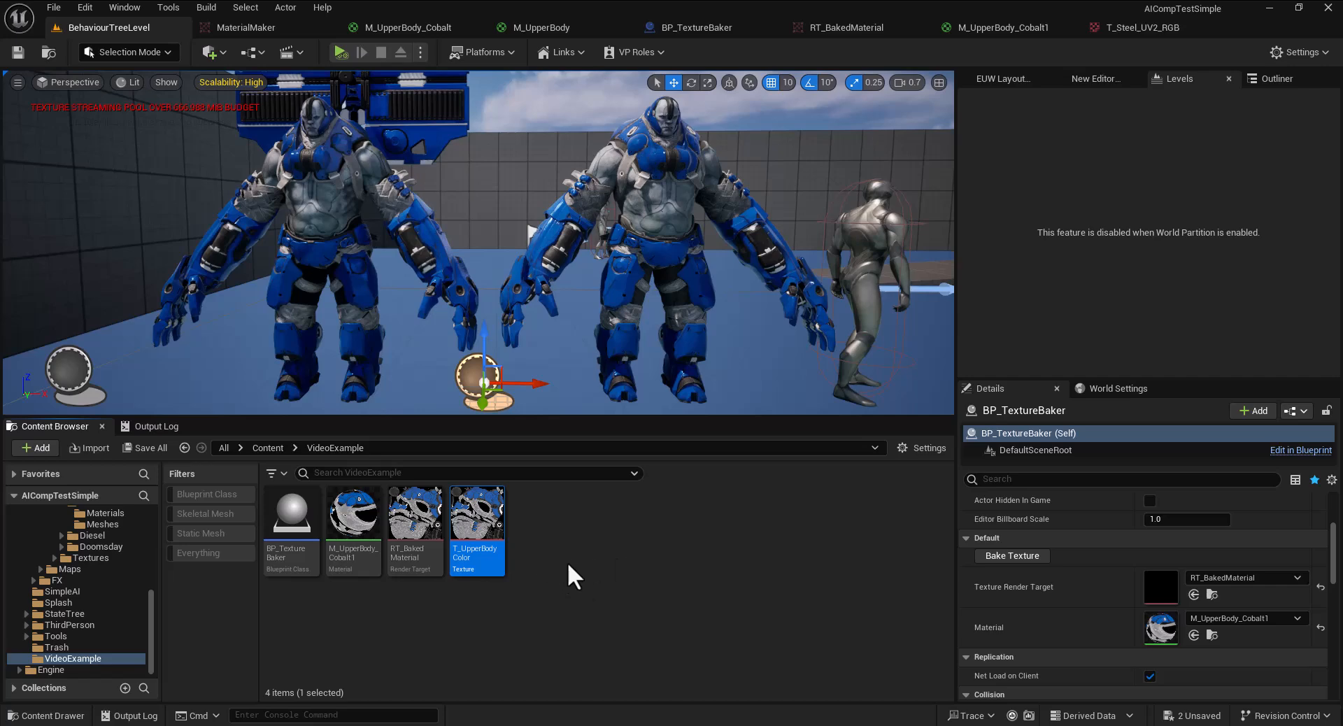
Rewire M_UpperBody_Cobalt1 so the BreakMaterialAttributes Normal output feeds Emissive Color, and bake the applied material with the BP_TextureBaker actor
double_click(354, 538)
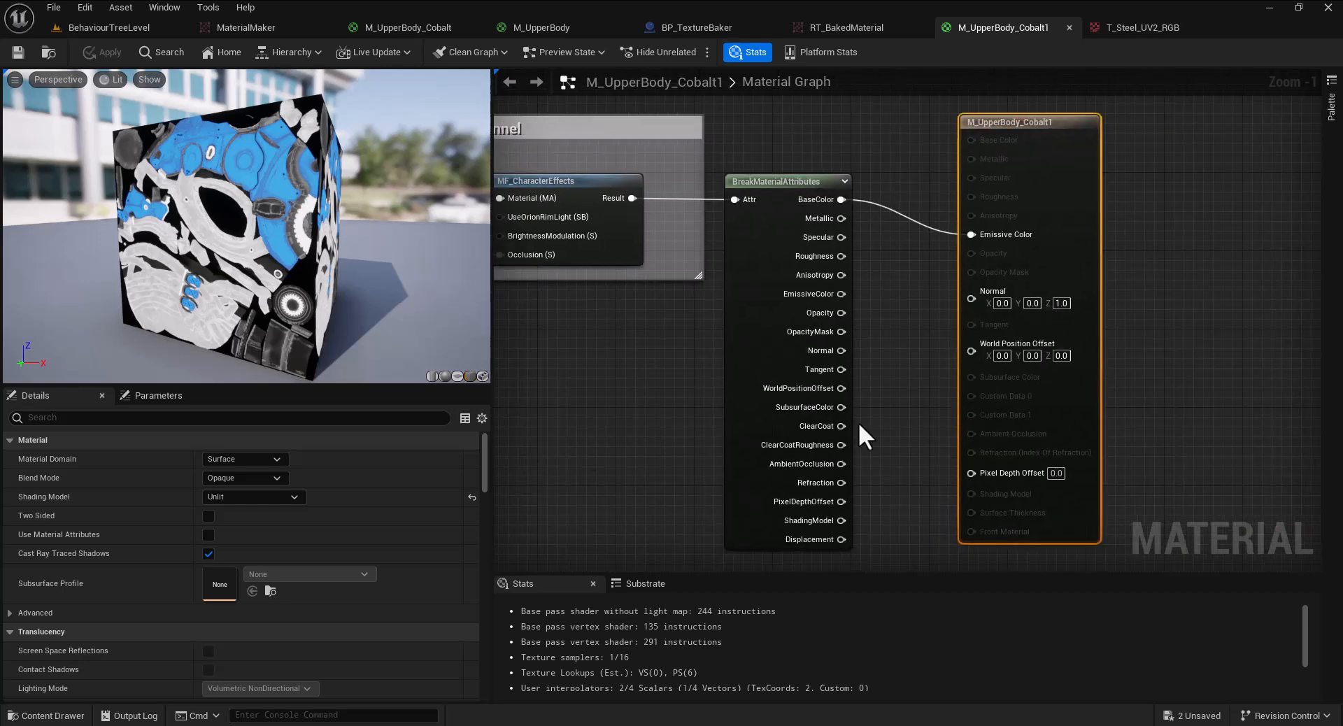
drag(842, 350, 972, 234)
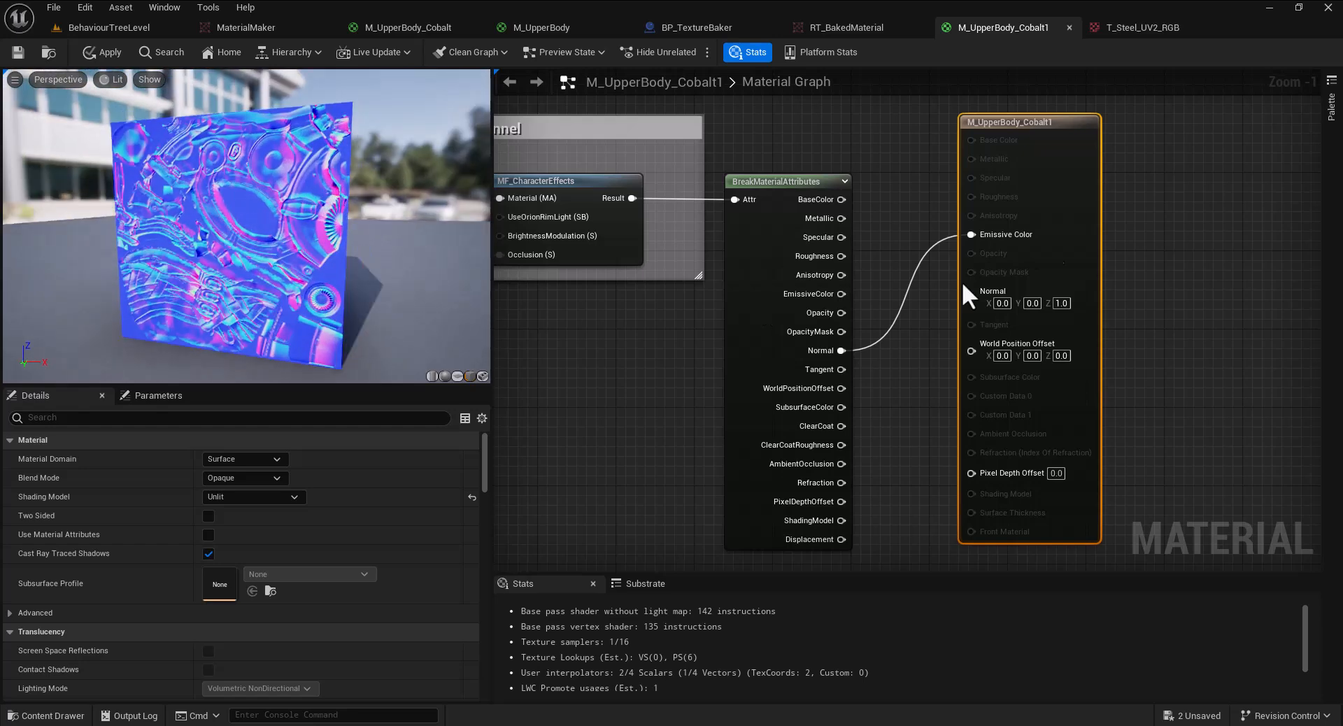
right_drag(1115, 293, 1064, 282)
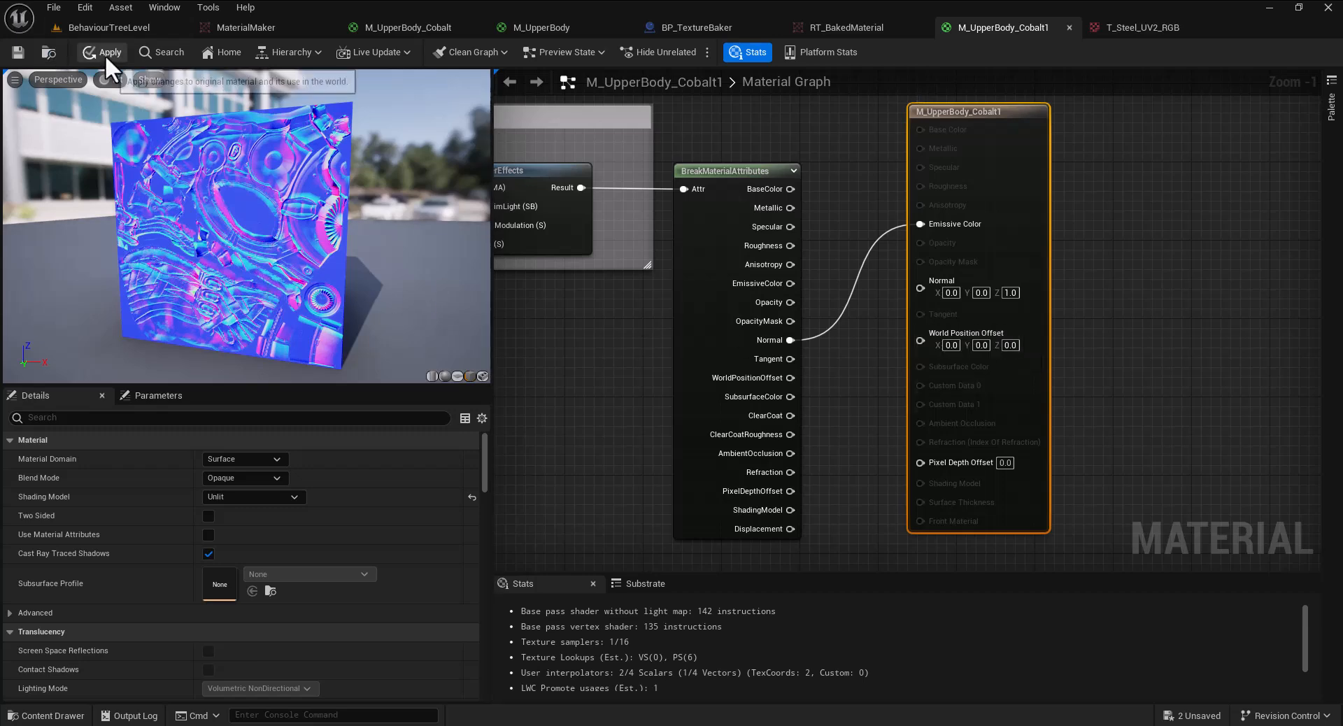
click(106, 27)
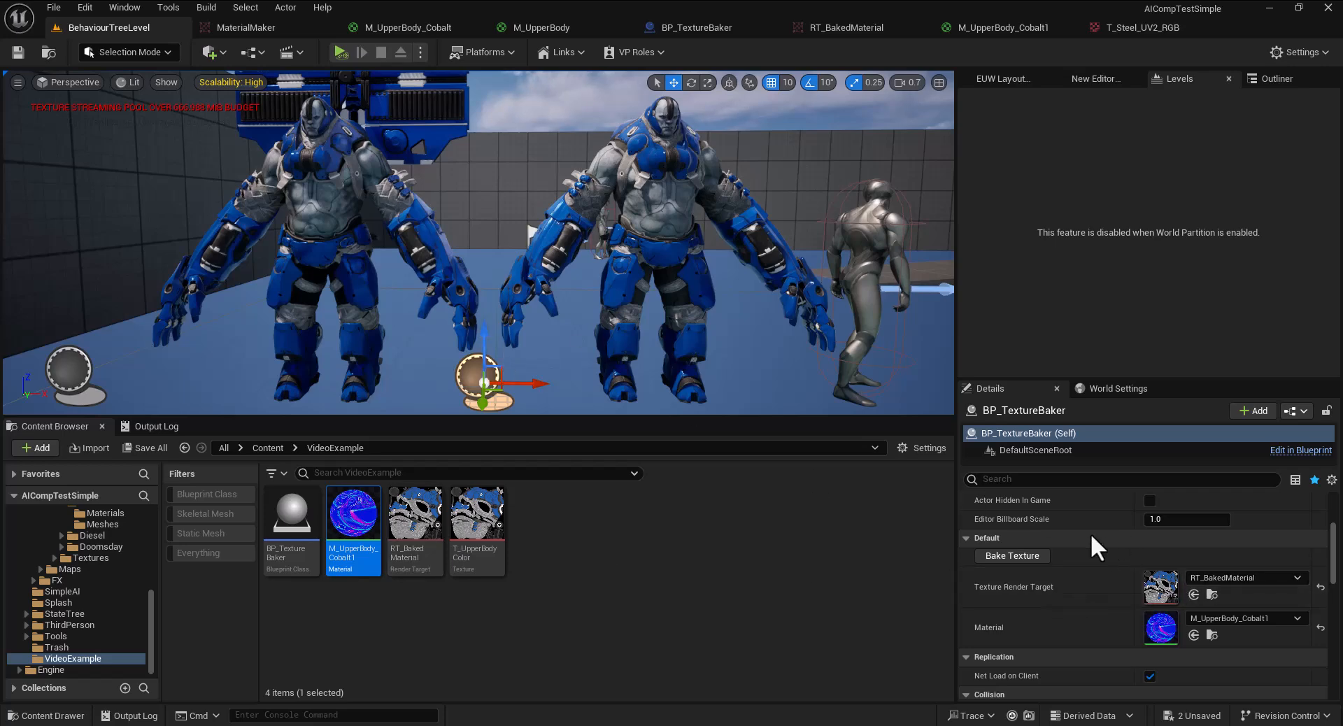
click(1030, 555)
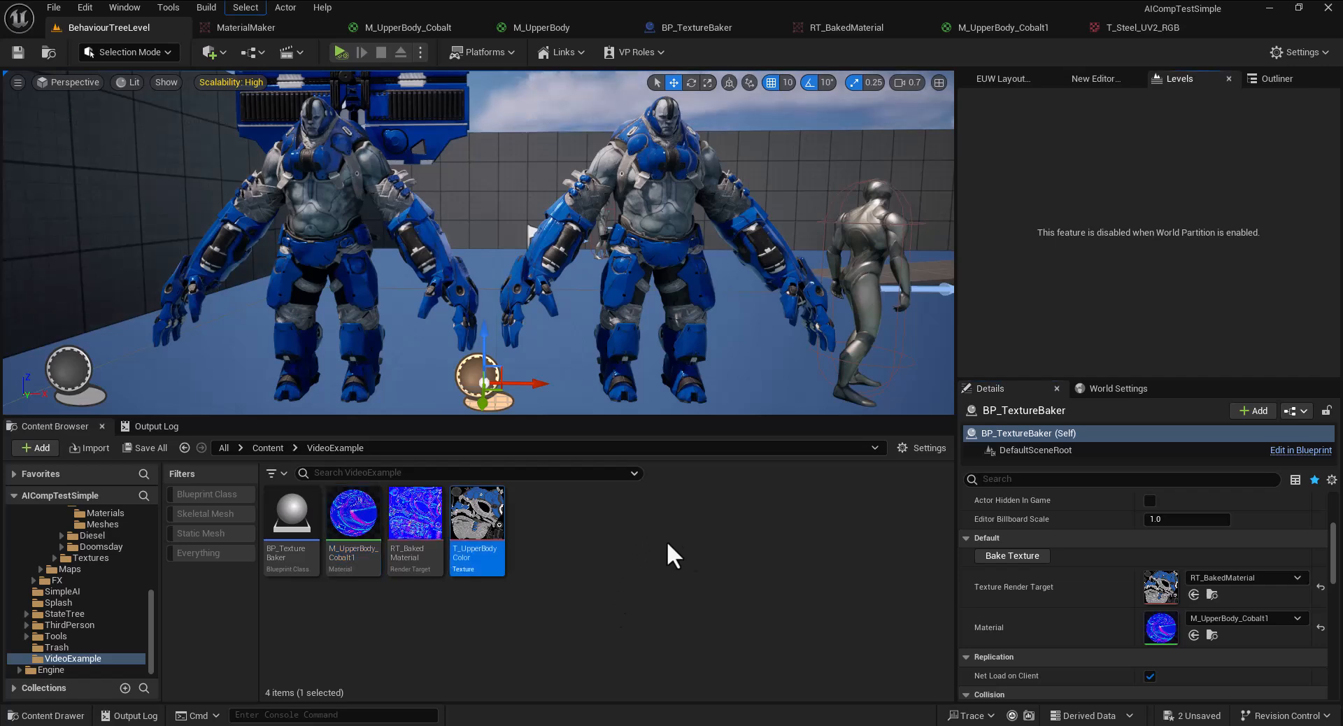
Create a static texture from the rebaked RT_BakedMaterial render target and rename it T_UpperBodyNormals
click(422, 517)
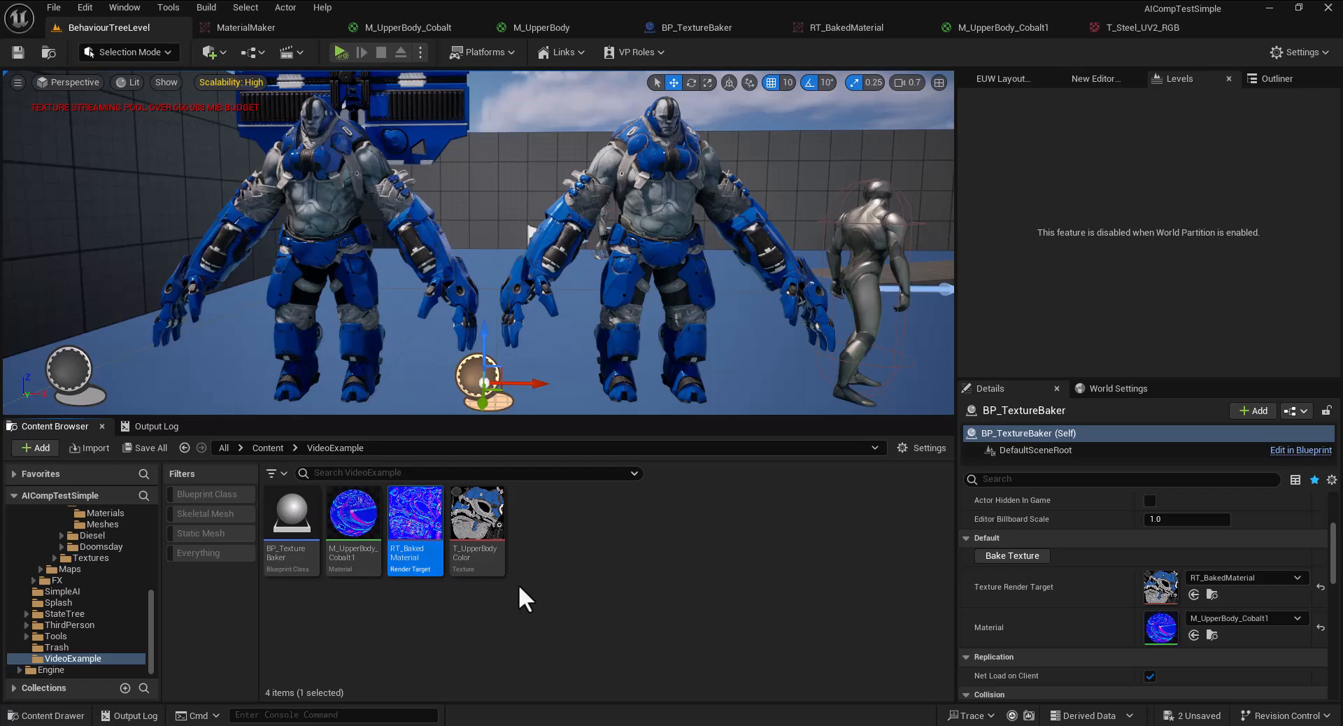
right_click(410, 540)
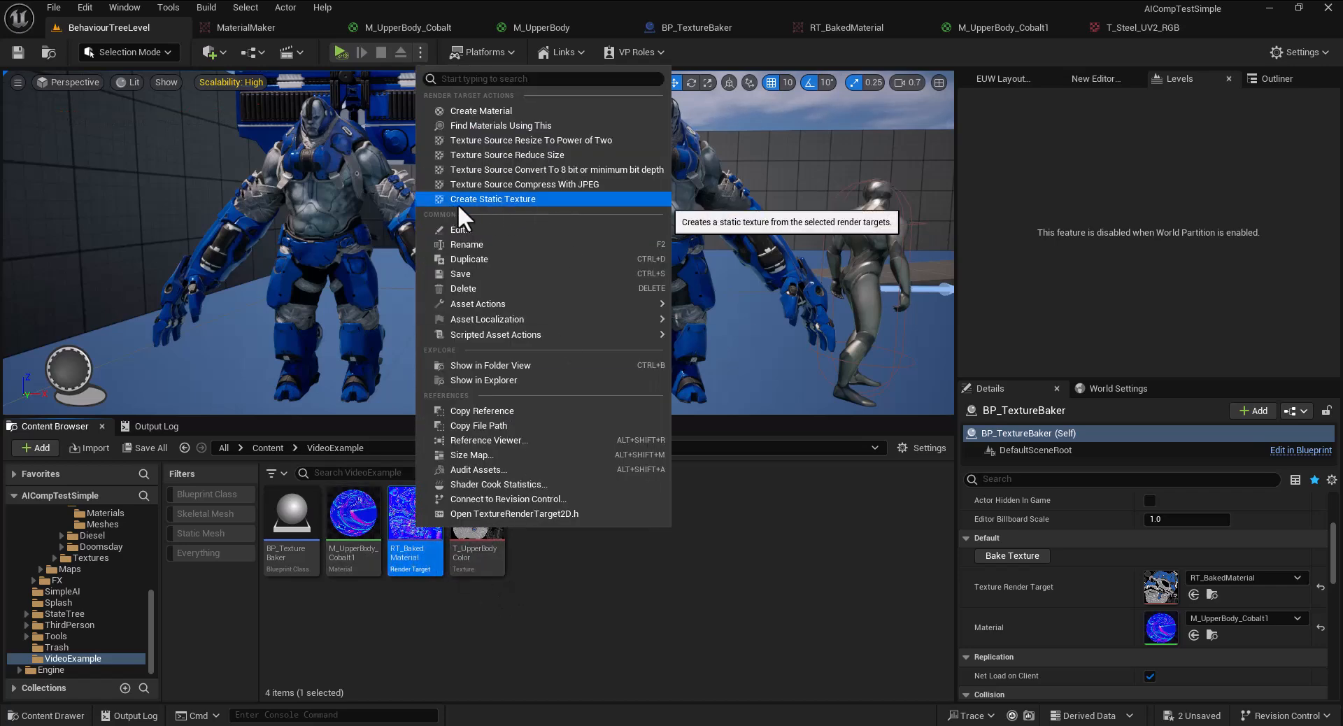
click(505, 201)
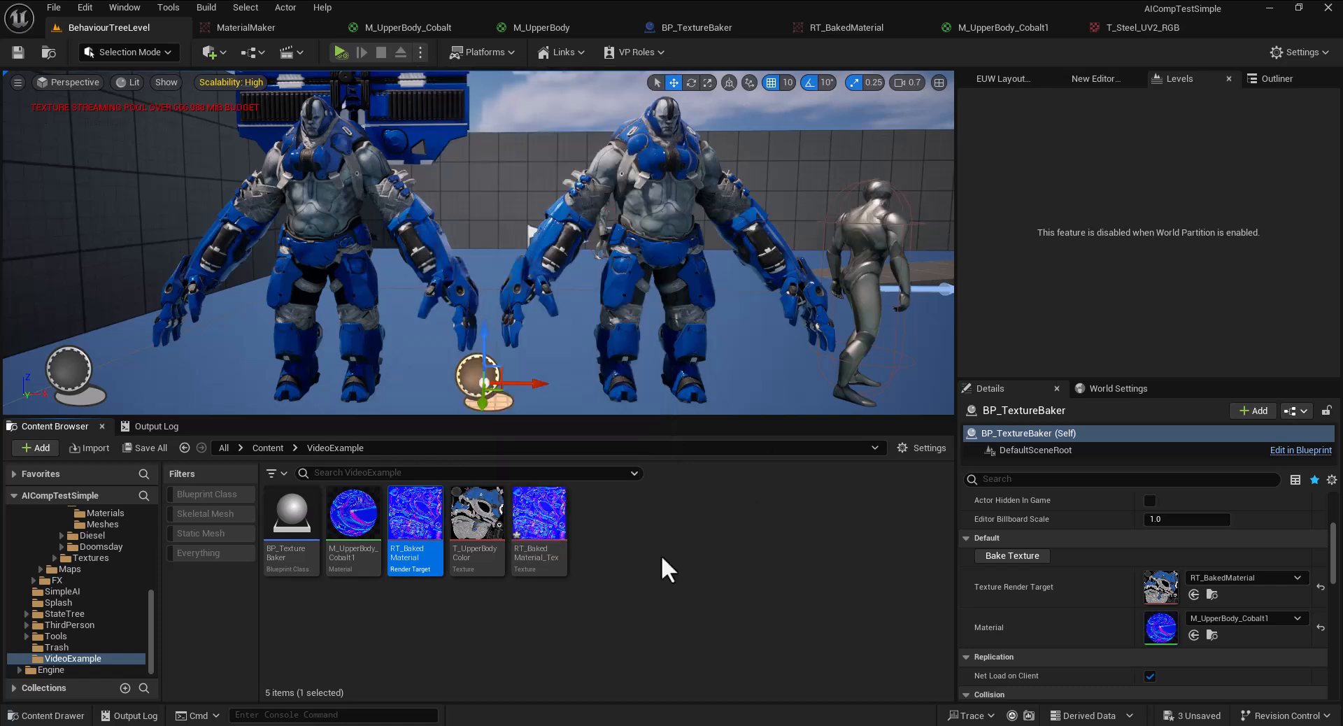
click(532, 535)
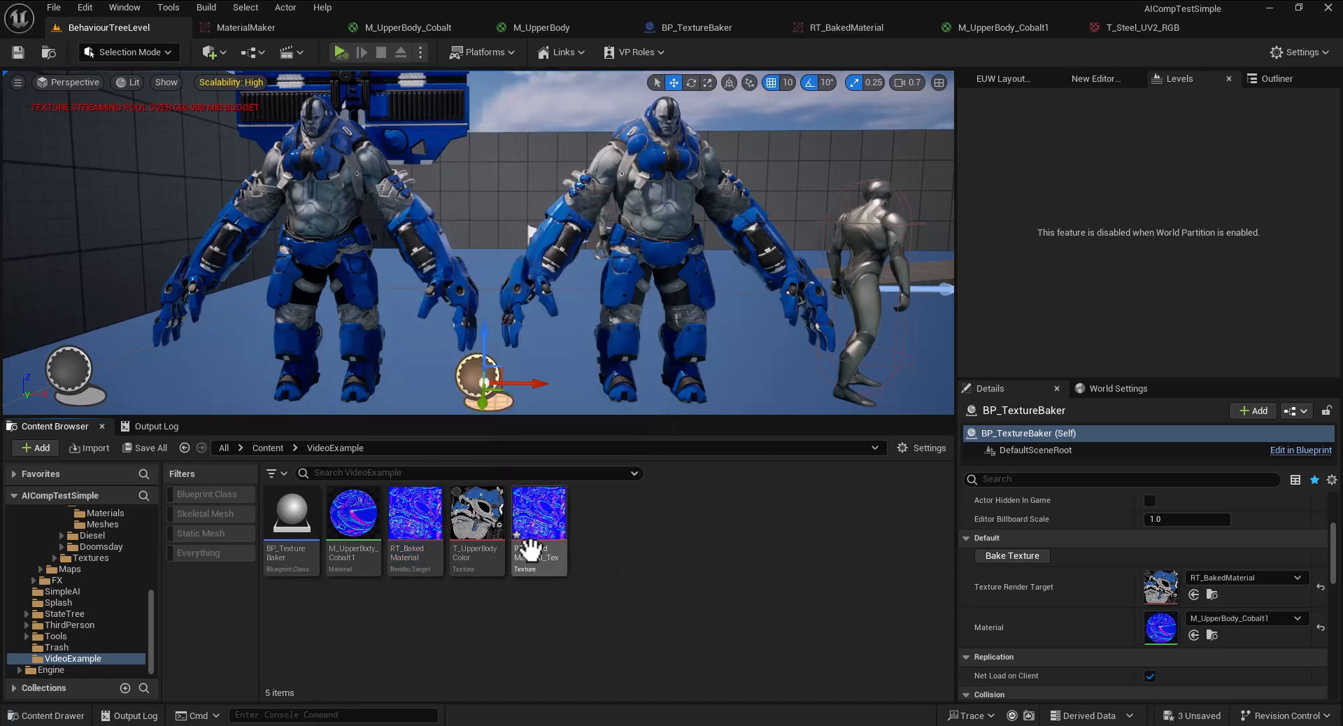
right_click(532, 543)
click(599, 444)
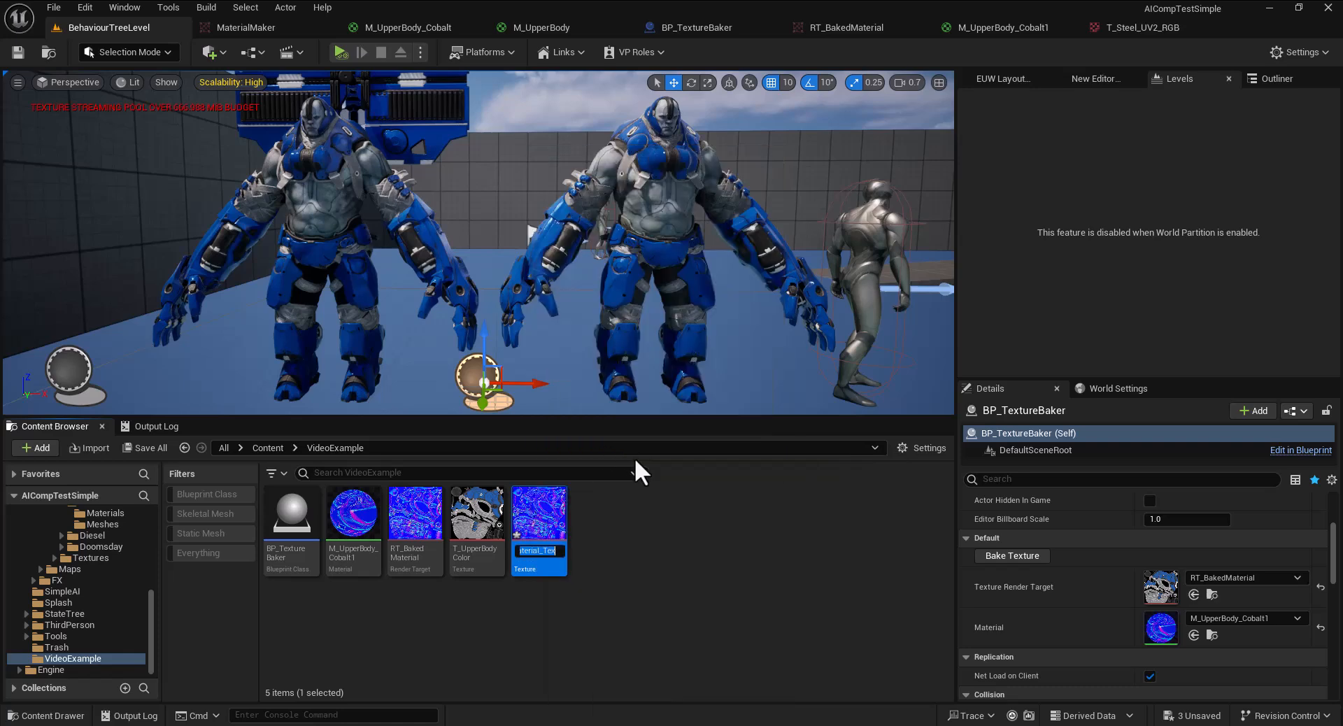
text(T_)
text(UpperB)
text(ody)
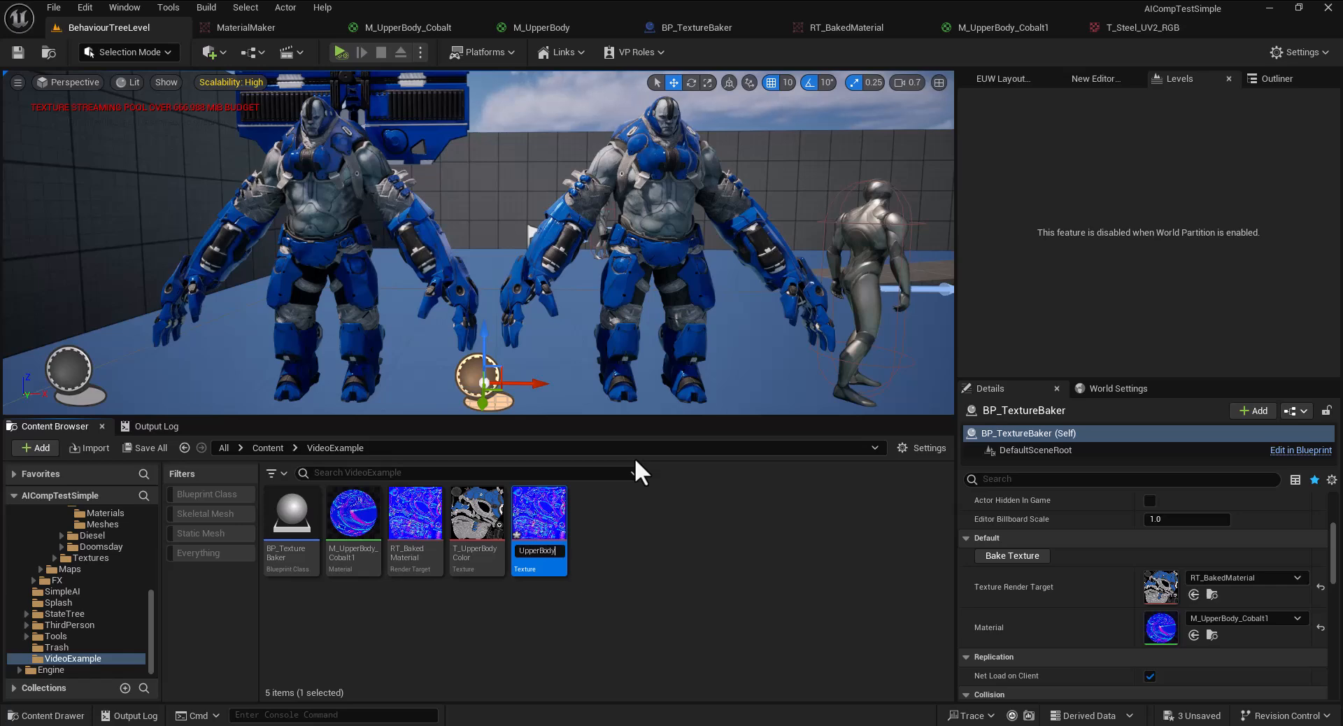
text(Normals)
key(Return)
click(674, 553)
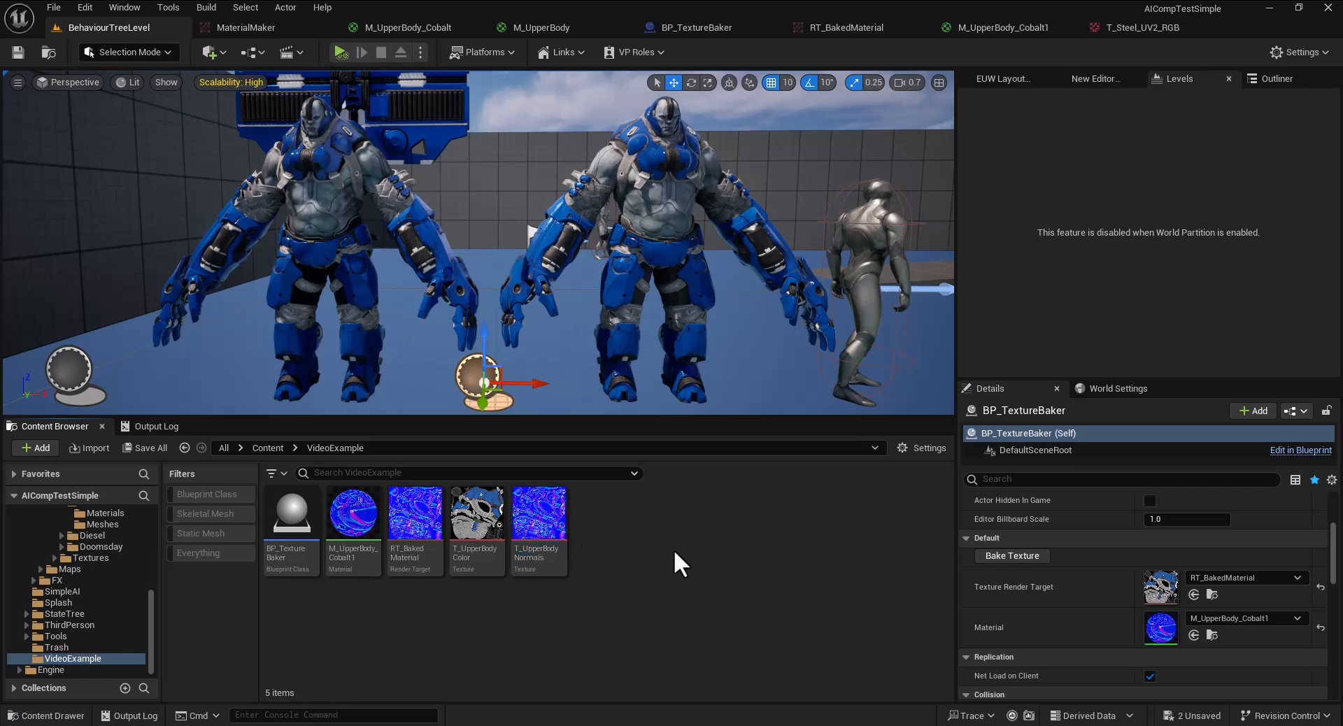
Reopen the M_UpperBody_Cobalt1 graph and move the result node farther from BreakMaterialAttributes to make room for another node
click(355, 544)
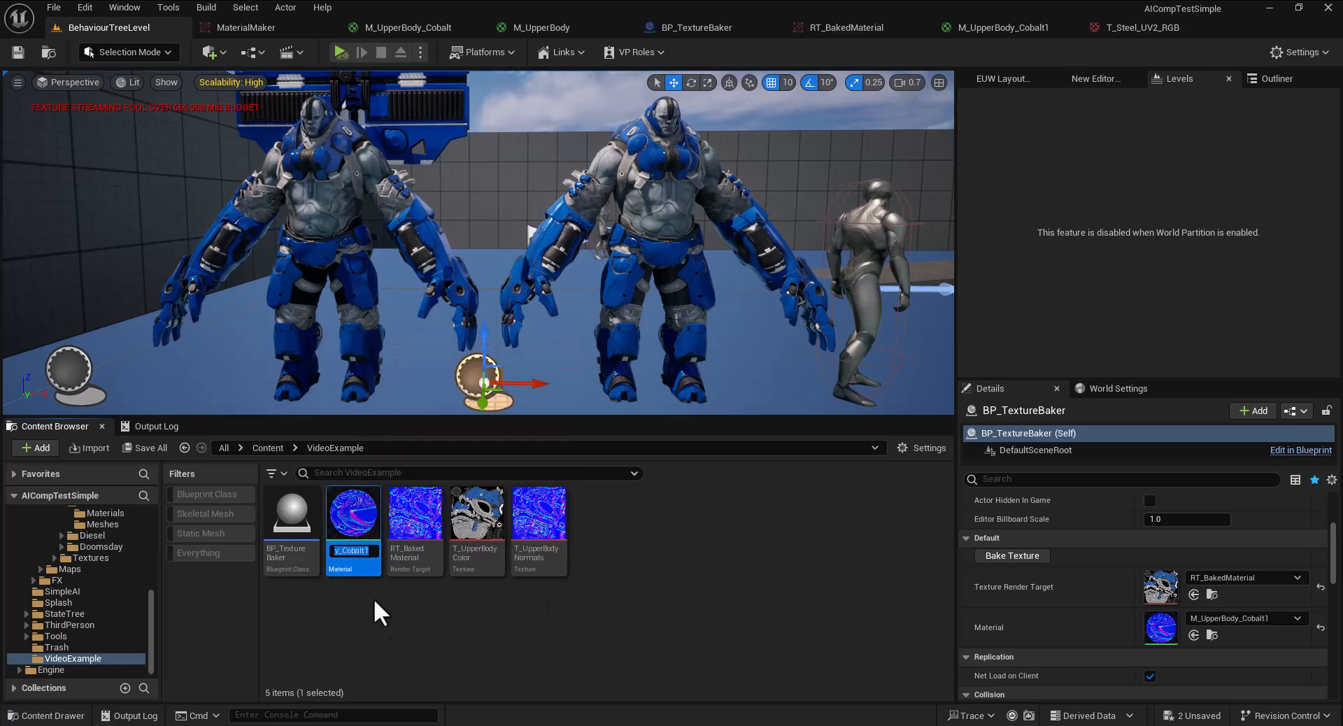
double_click(352, 553)
right_drag(659, 427, 595, 472)
drag(946, 162, 1054, 164)
right_drag(778, 354, 843, 346)
right_drag(896, 436, 809, 397)
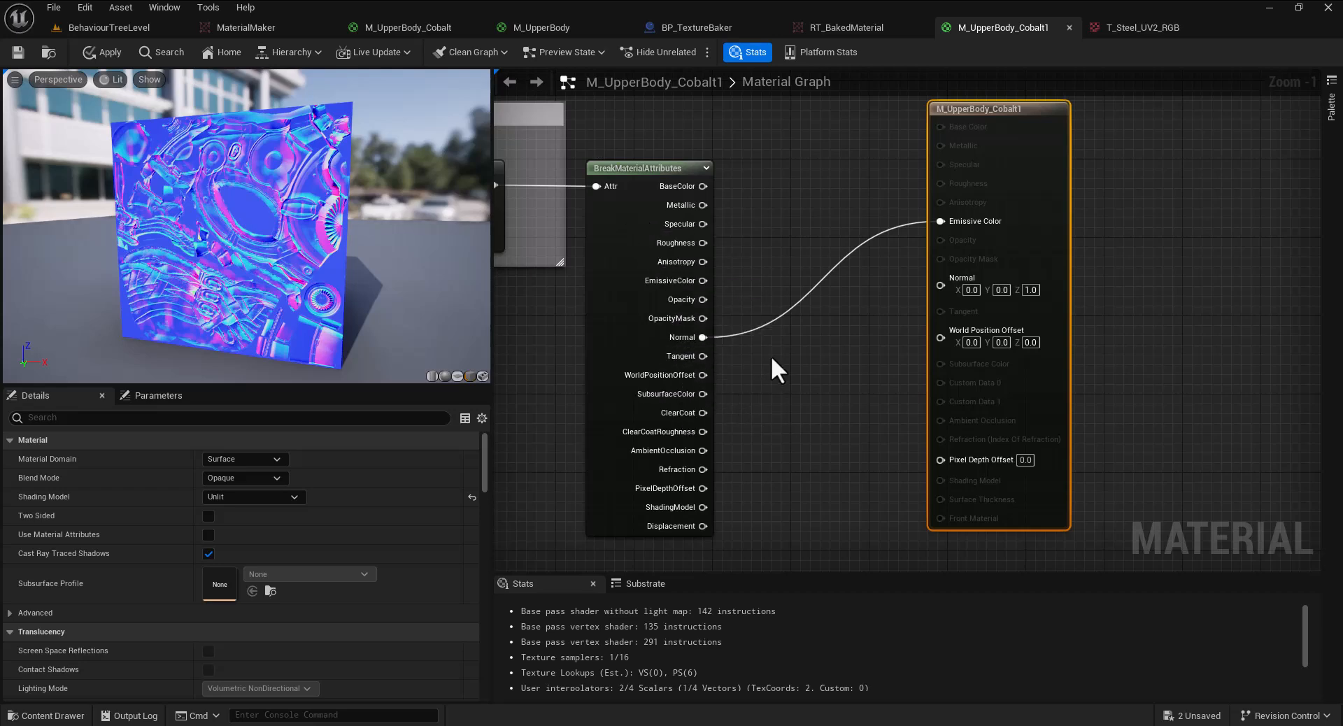
Disconnect the normals from Emissive Color and feed it from a new MakeFloat4 node placed between BreakMaterialAttributes and the result node
alt+click(947, 221)
right_drag(845, 283, 855, 288)
drag(962, 224, 882, 247)
text(make)
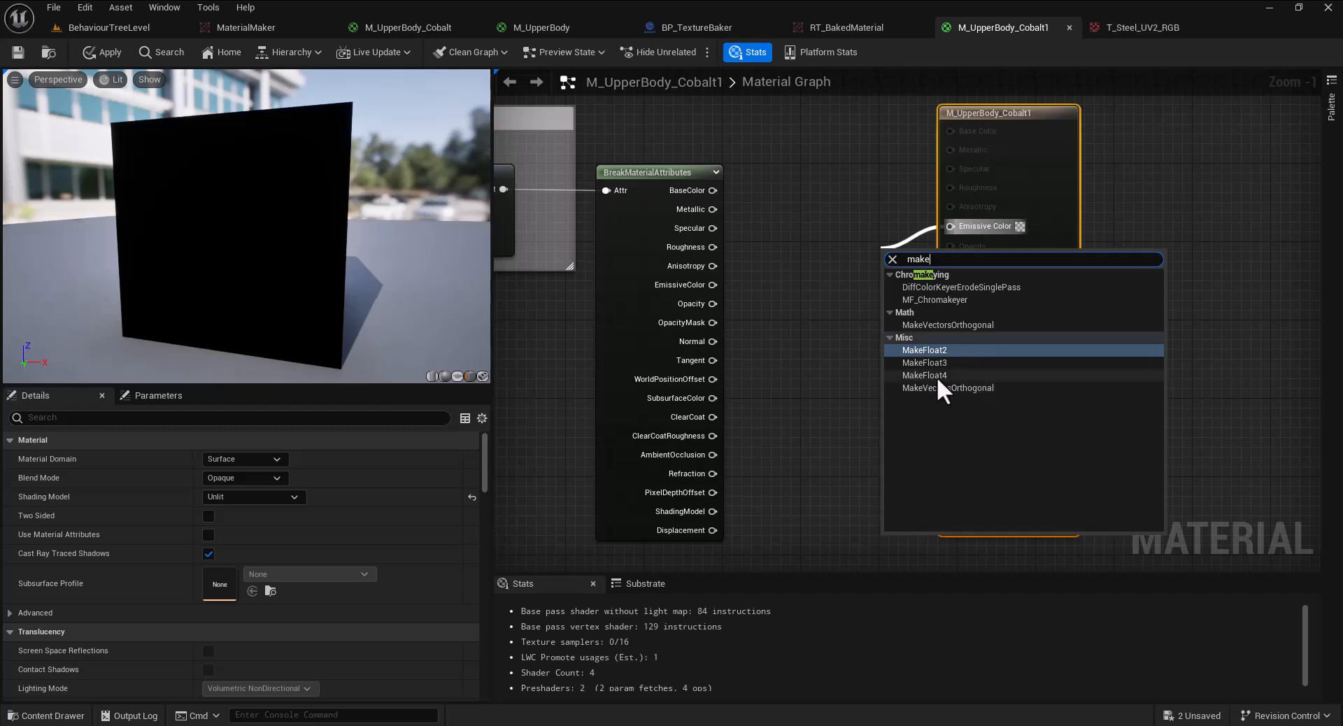
click(950, 377)
drag(902, 253, 848, 222)
mouse_move(832, 338)
right_down()
mouse_move(844, 356)
mouse_move(851, 322)
right_up()
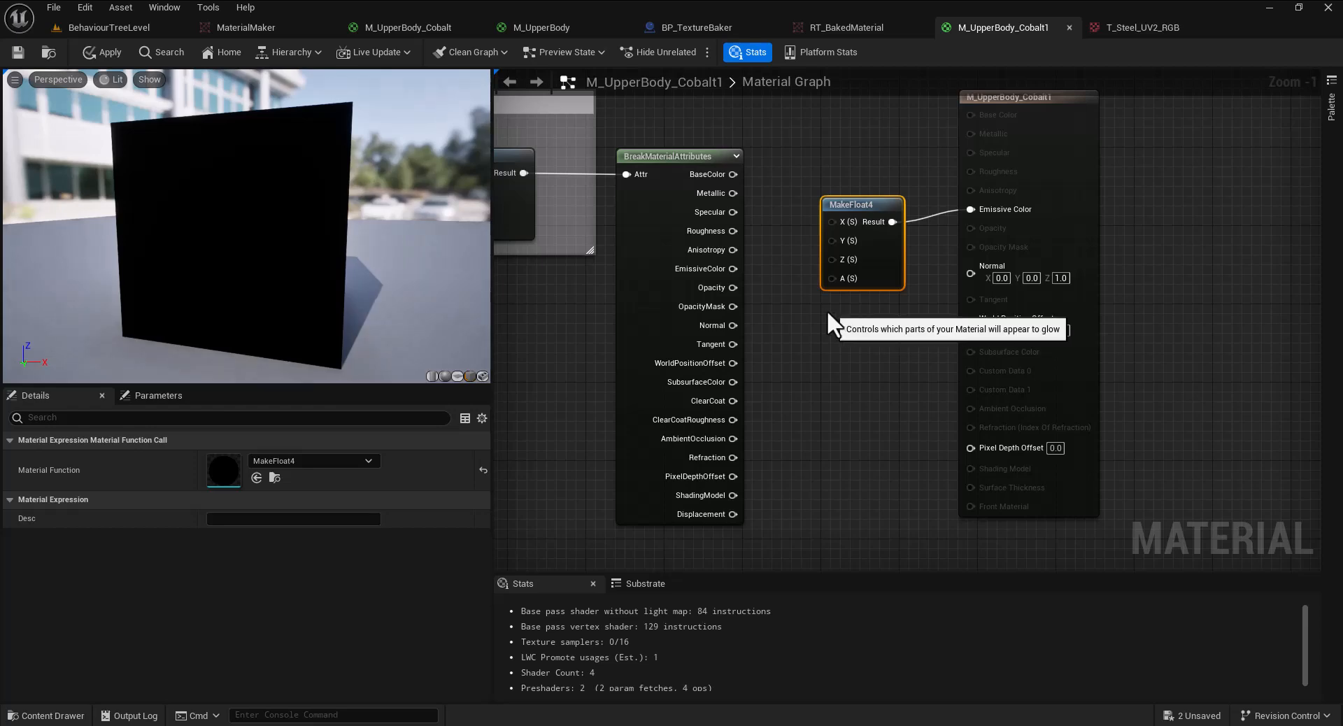
Wire Metallic, Specular, Roughness and AmbientOcclusion into the X, Y, Z and A inputs of MakeFloat4, and shift the node up slightly
drag(732, 174, 834, 221)
click(749, 202)
drag(733, 212, 758, 220)
drag(838, 238, 838, 240)
drag(733, 231, 846, 259)
drag(733, 438, 838, 275)
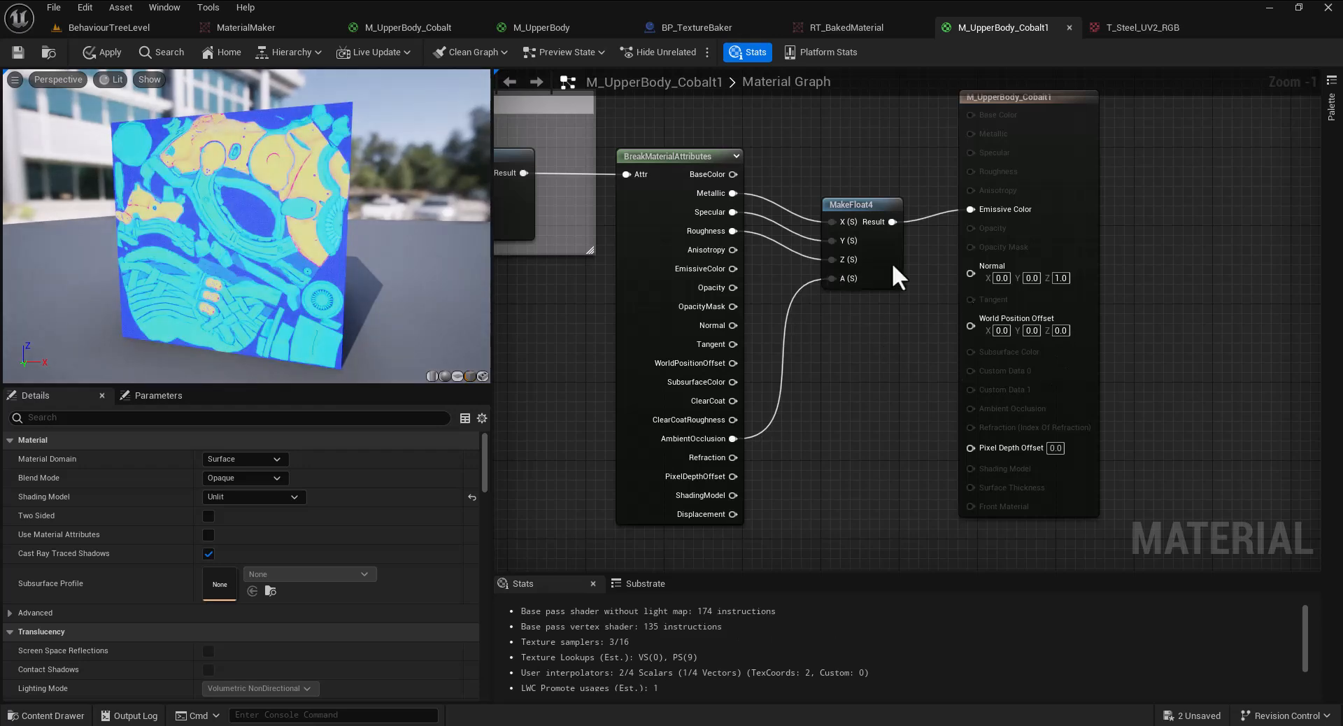
drag(865, 204, 855, 186)
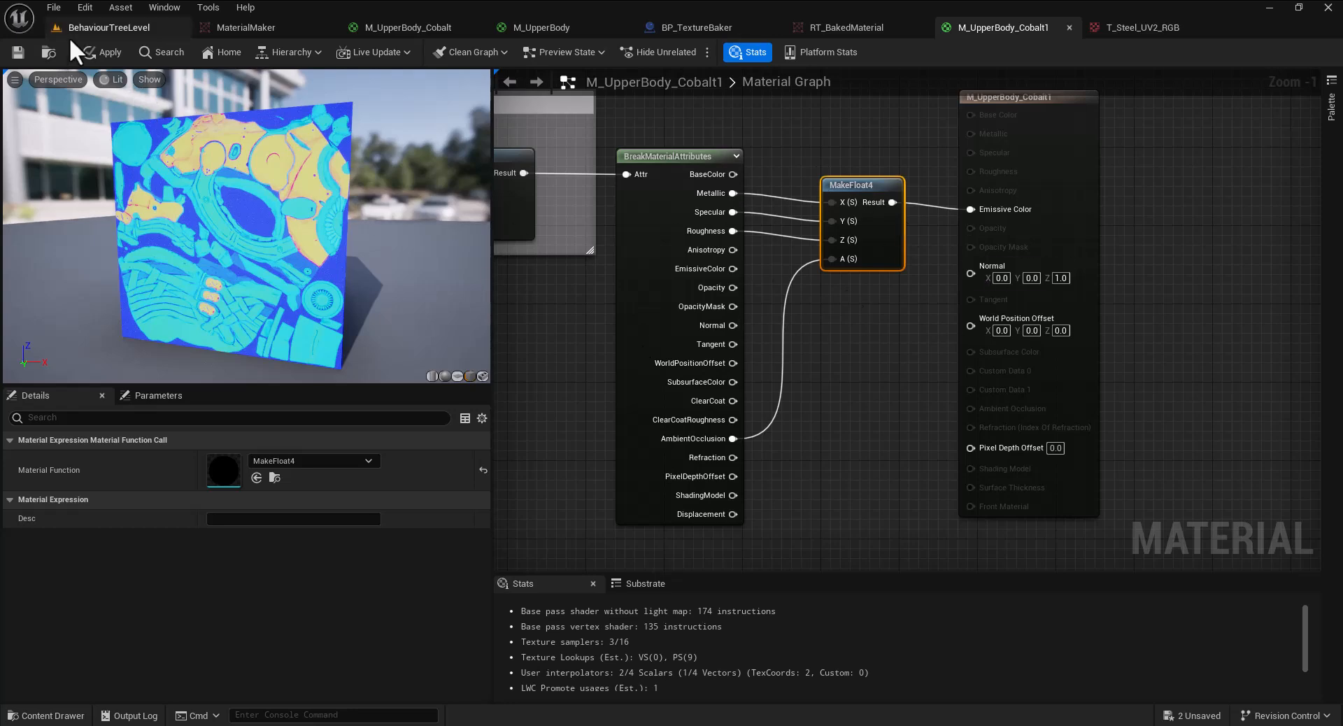
Apply the material changes and run Bake Texture on the BP_TextureBaker actor in BehaviourTreeLevel
click(87, 53)
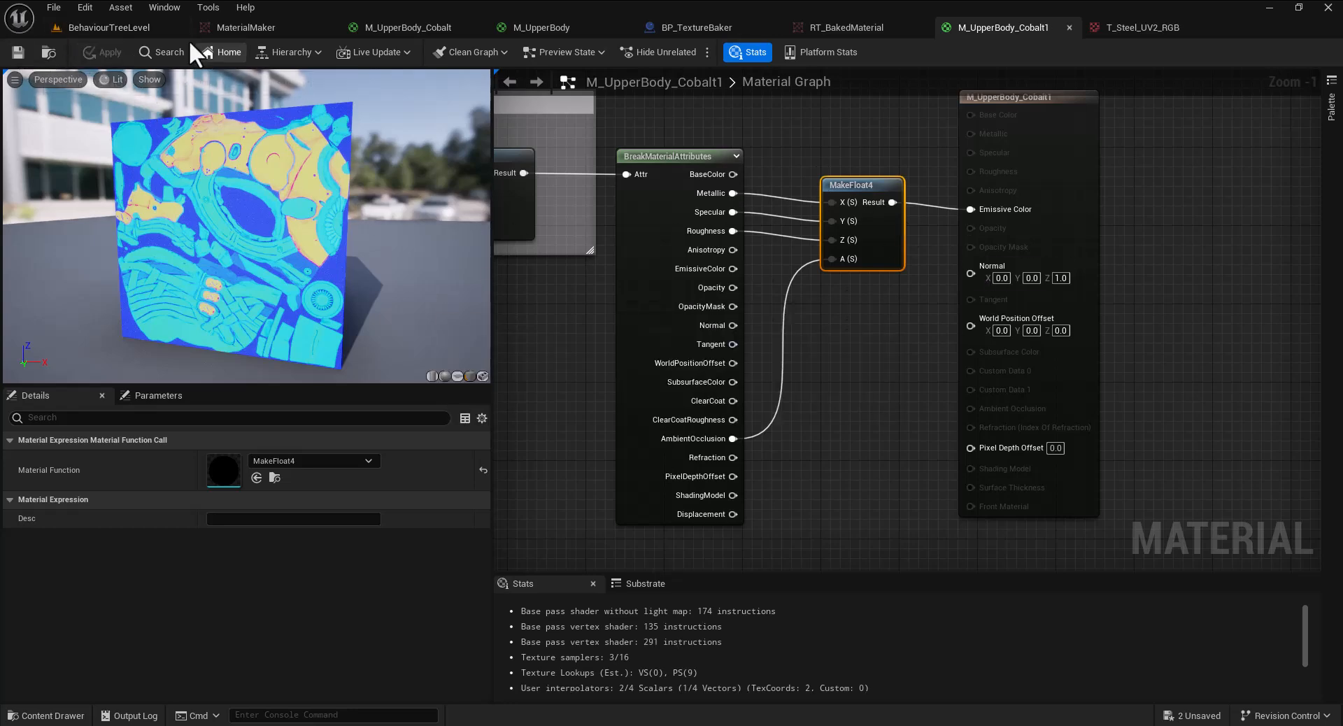
click(136, 29)
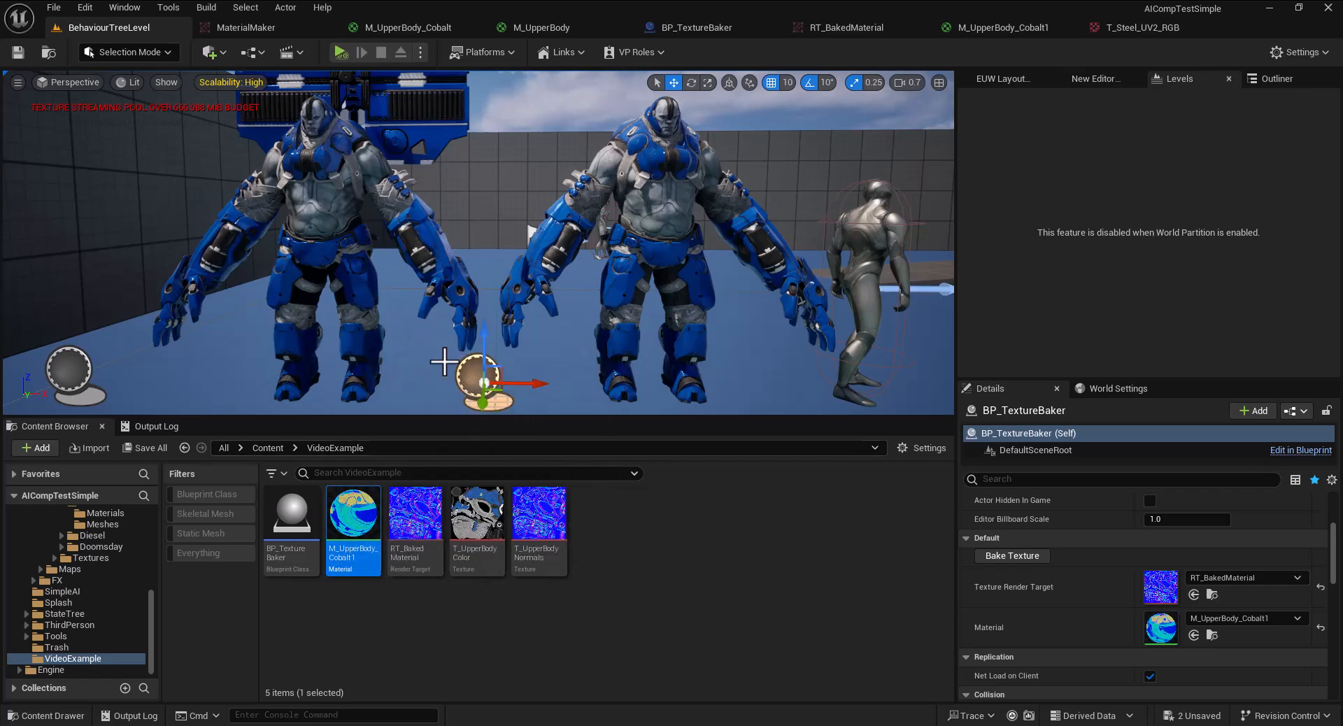
click(1024, 557)
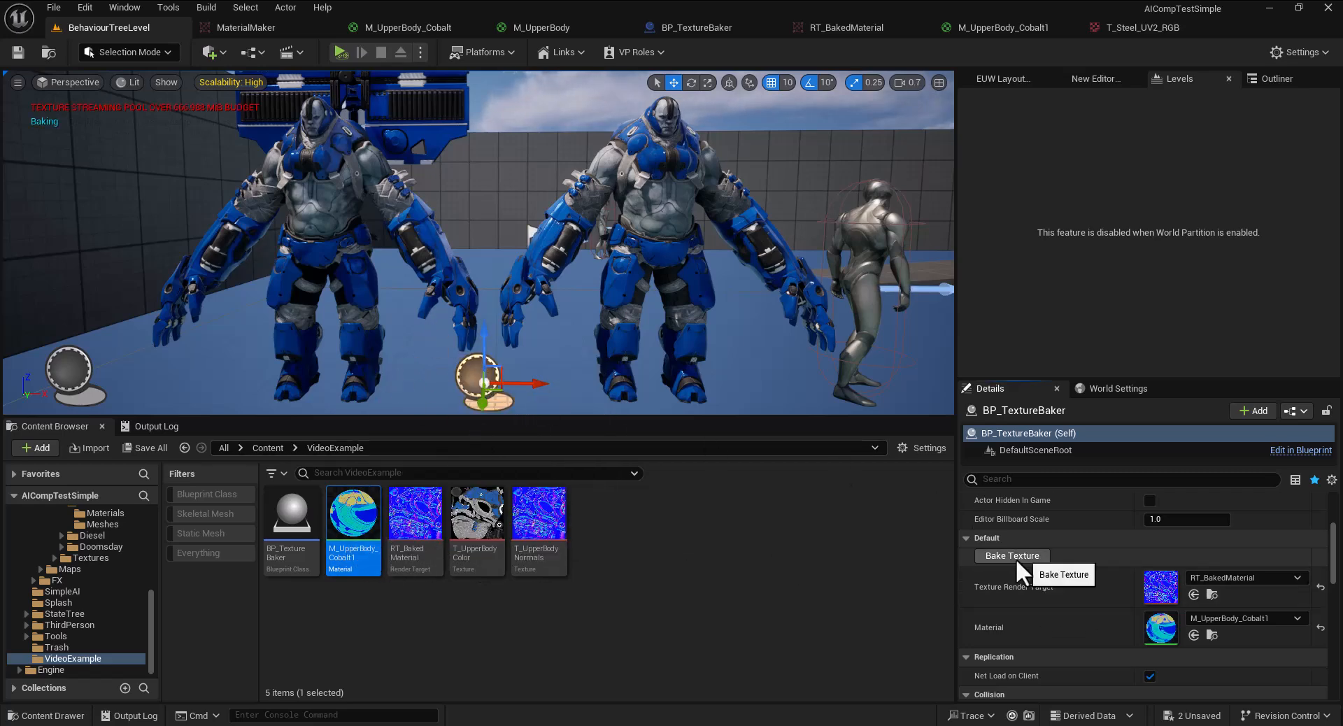
click(683, 544)
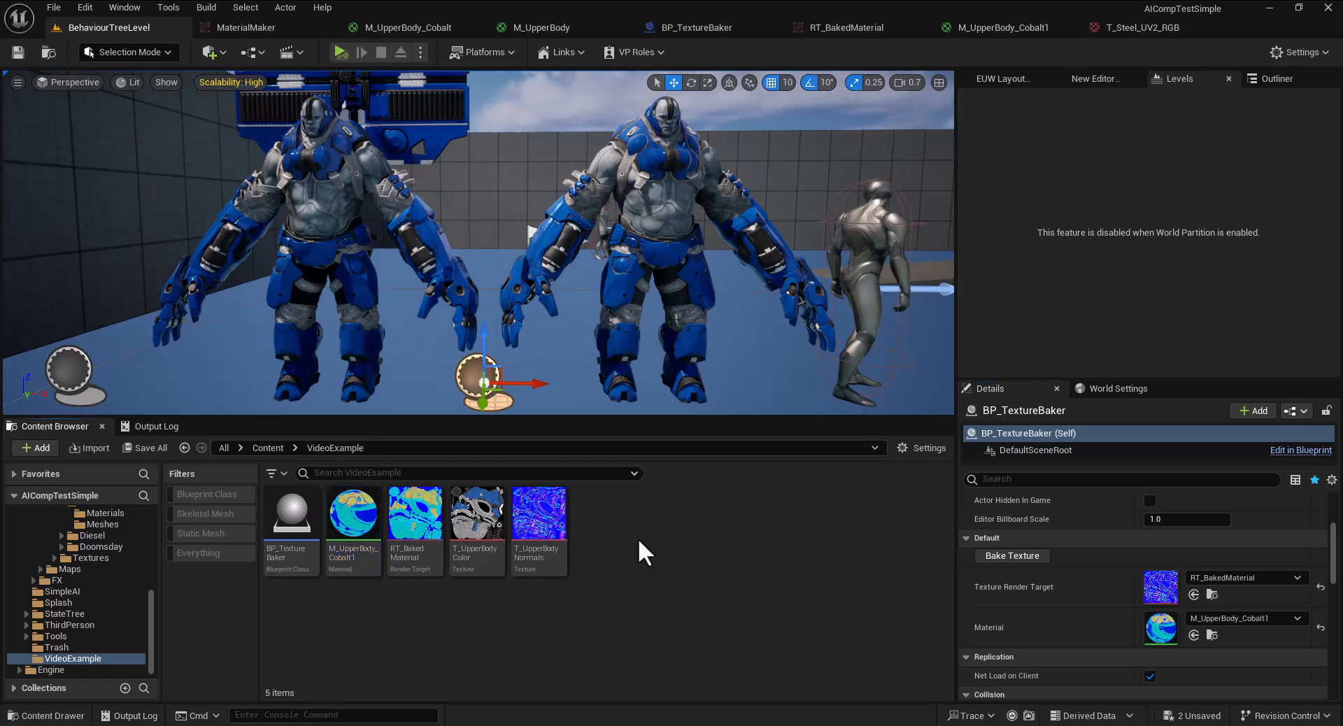
Create a static texture from RT_BakedMaterial with the packed channels and rename it T_UpperBody_MRSAo
click(416, 518)
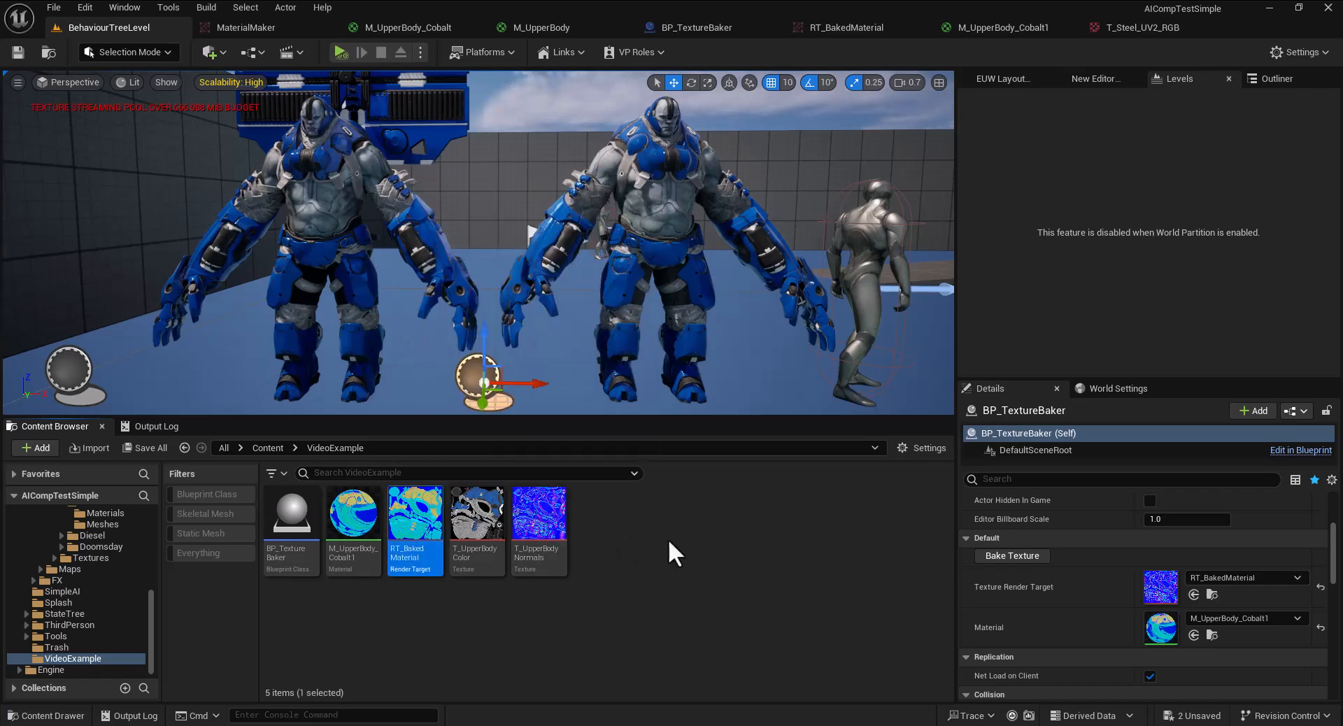
mouse_move(407, 501)
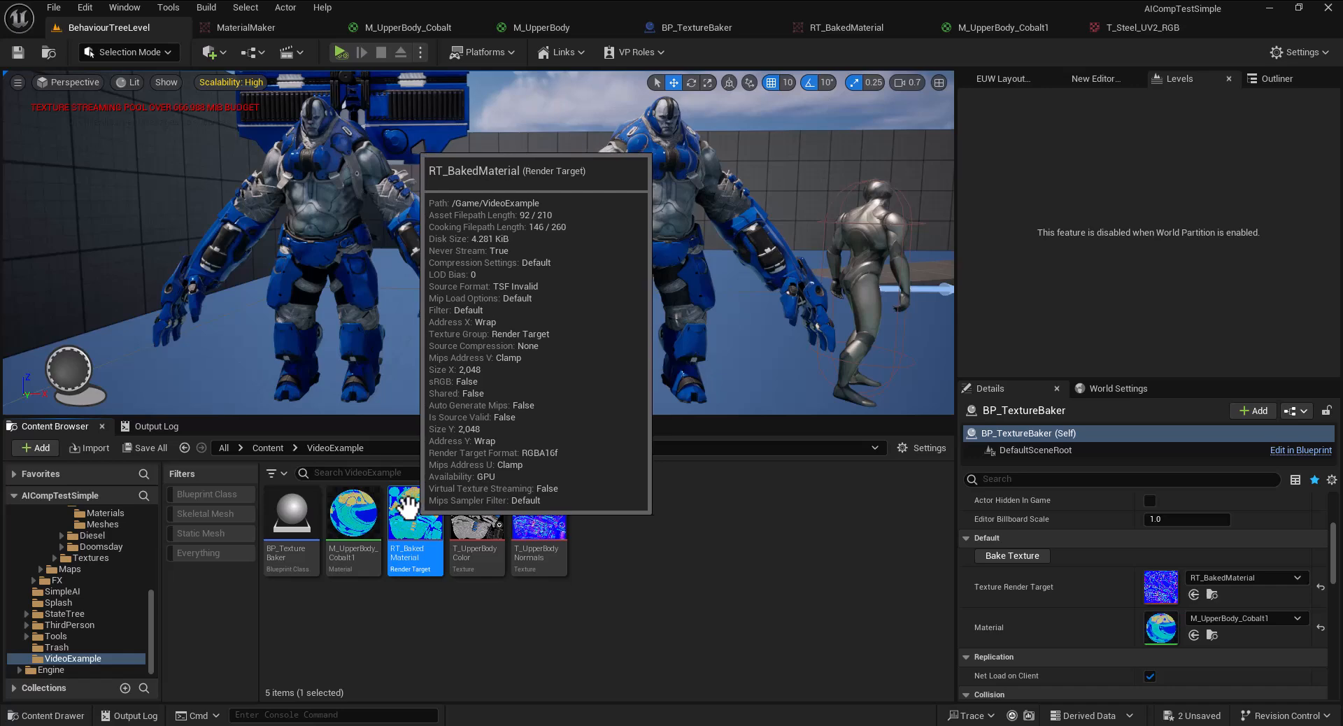
right_click(414, 519)
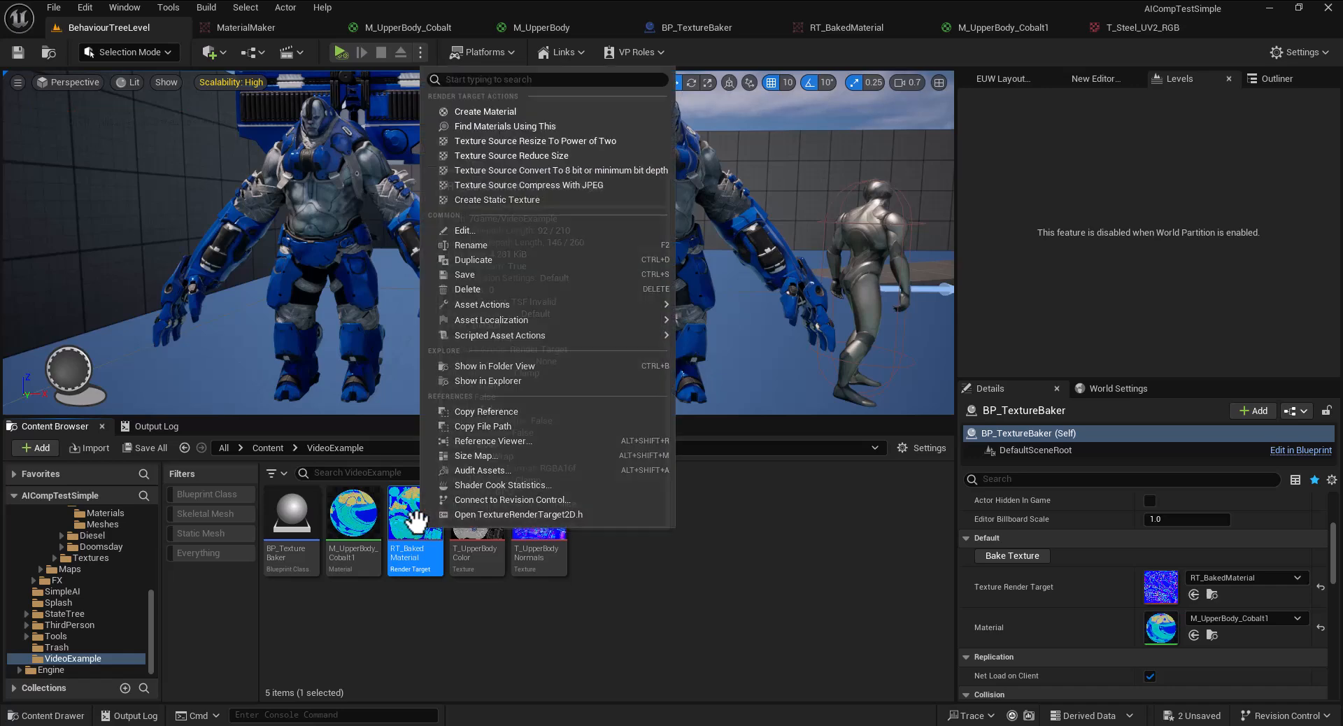
click(519, 200)
right_click(604, 535)
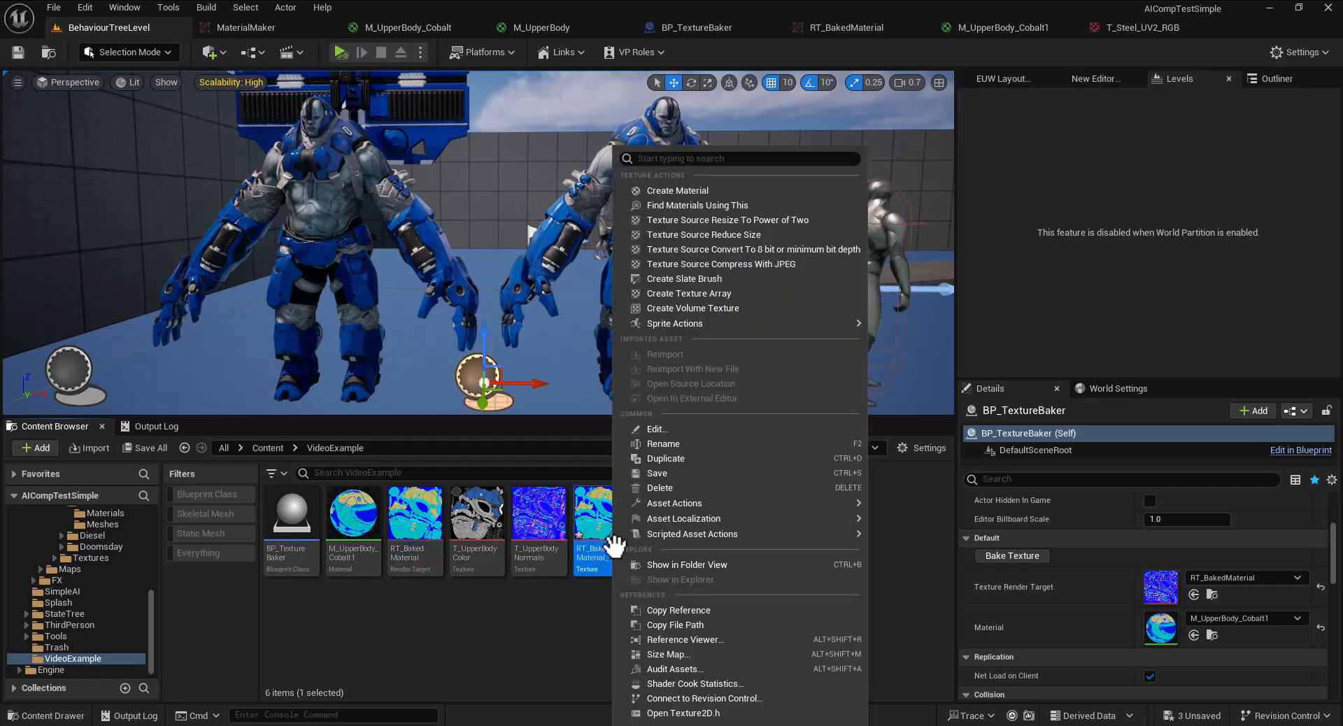
click(687, 441)
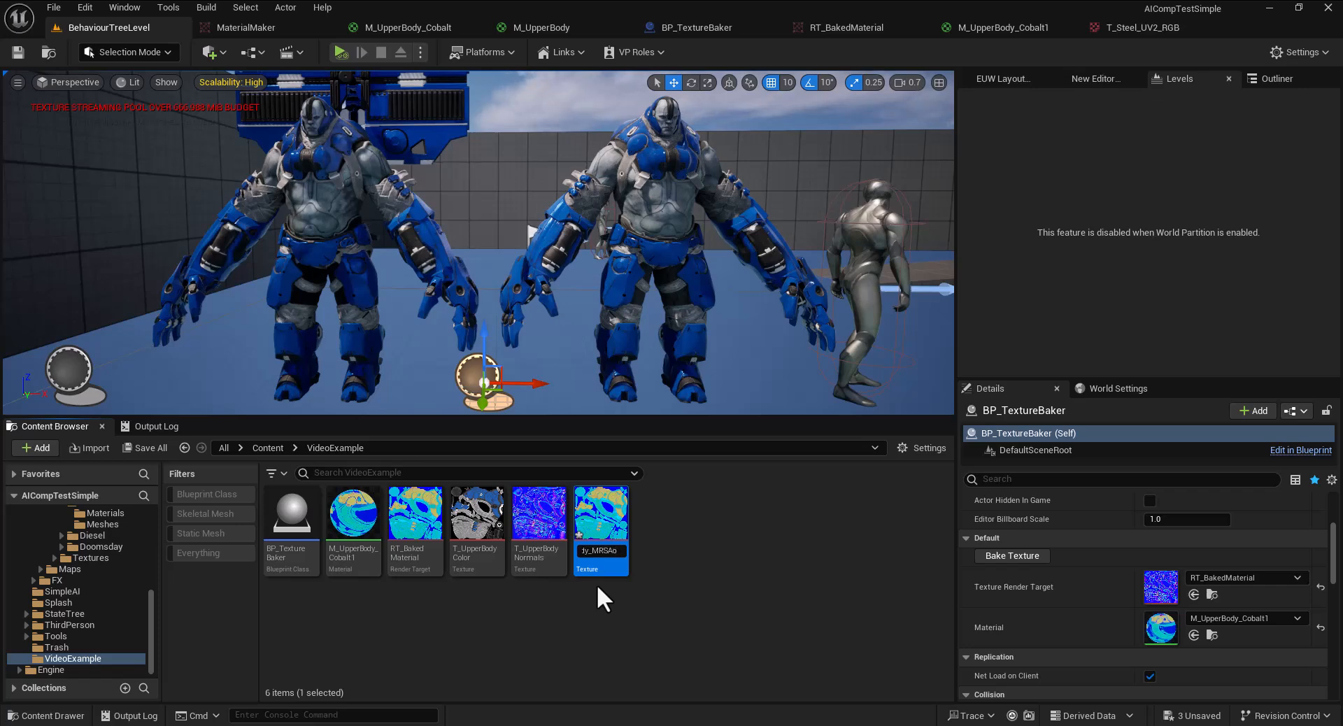
key(Return)
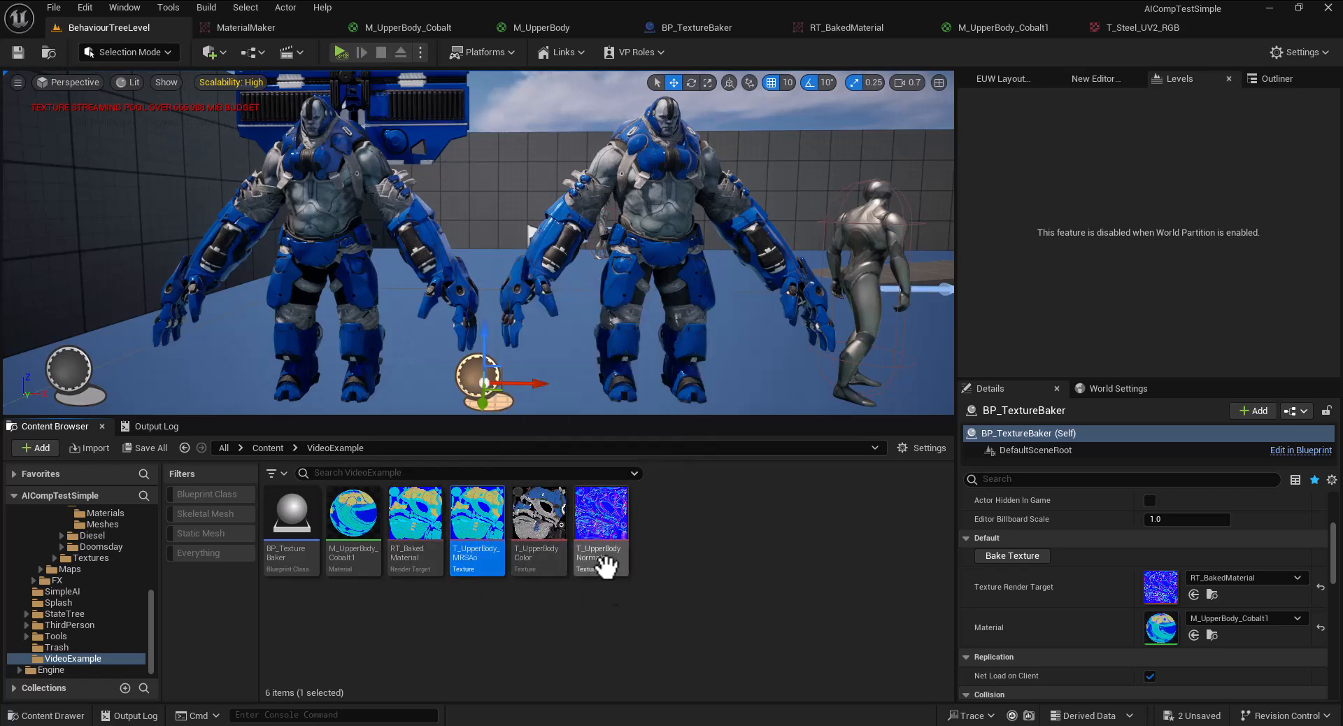
Create a material from the T_UpperBodyColor texture in the VideoExample folder, accepting the suggested name
click(532, 525)
right_click(541, 518)
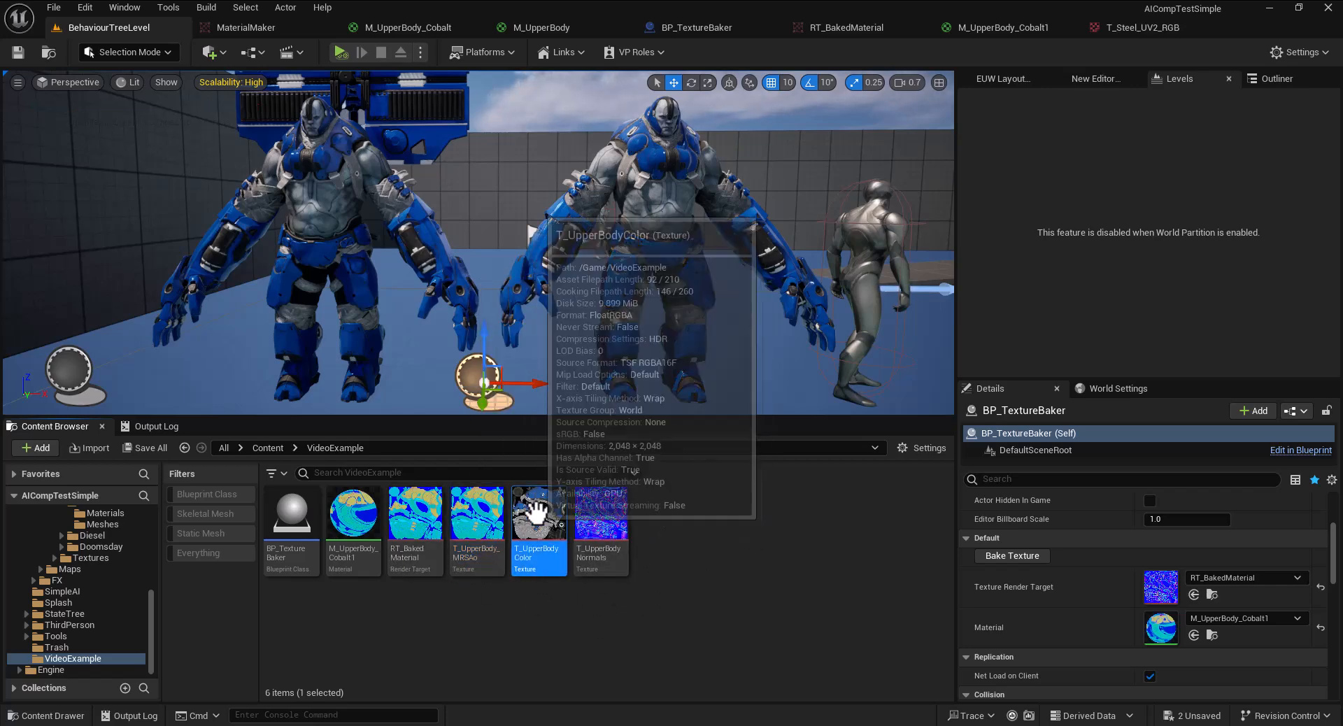
click(620, 191)
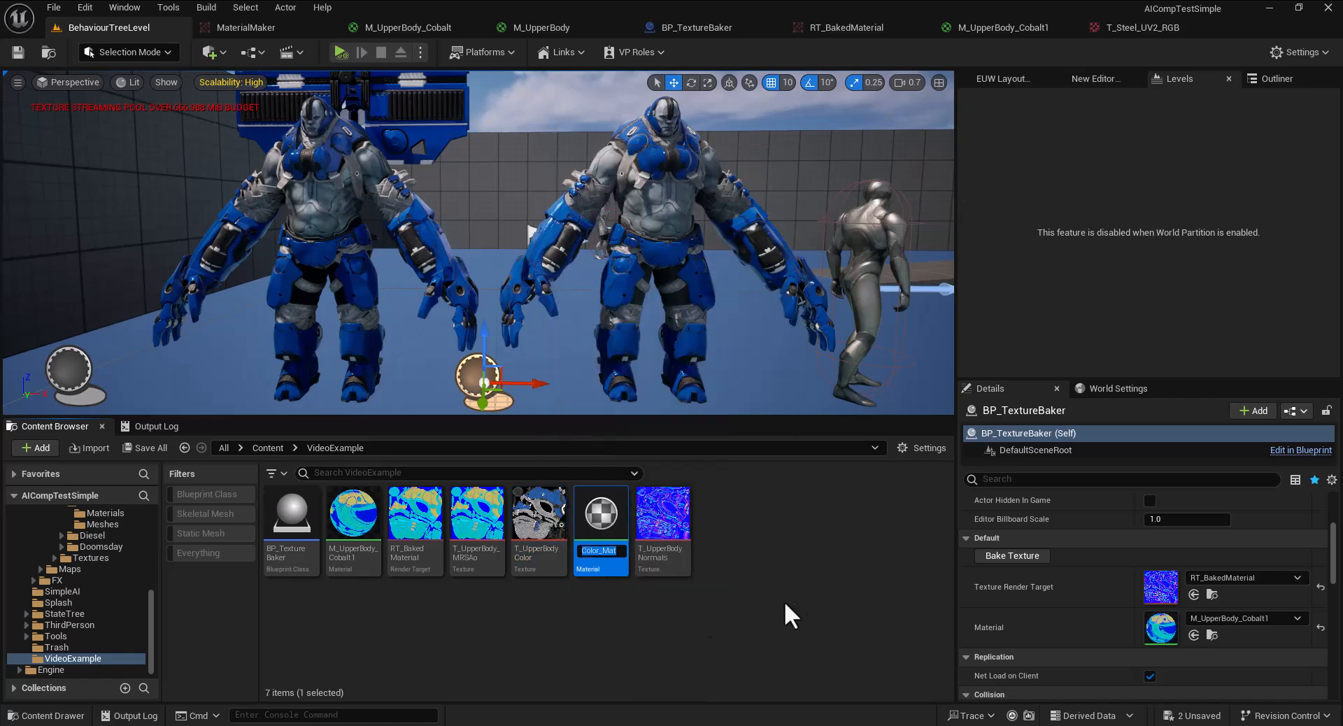
key(Return)
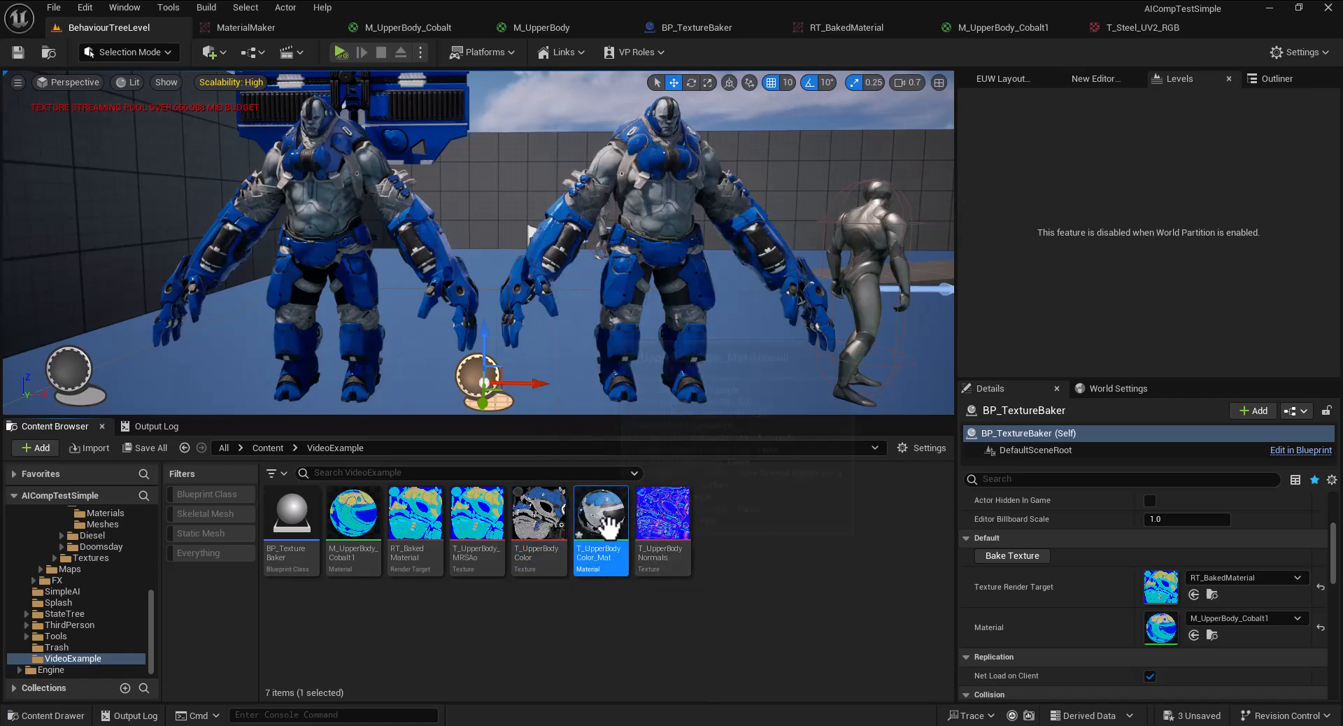
Rename the new color material to M_UpperBodyColor_Mat
right_click(595, 539)
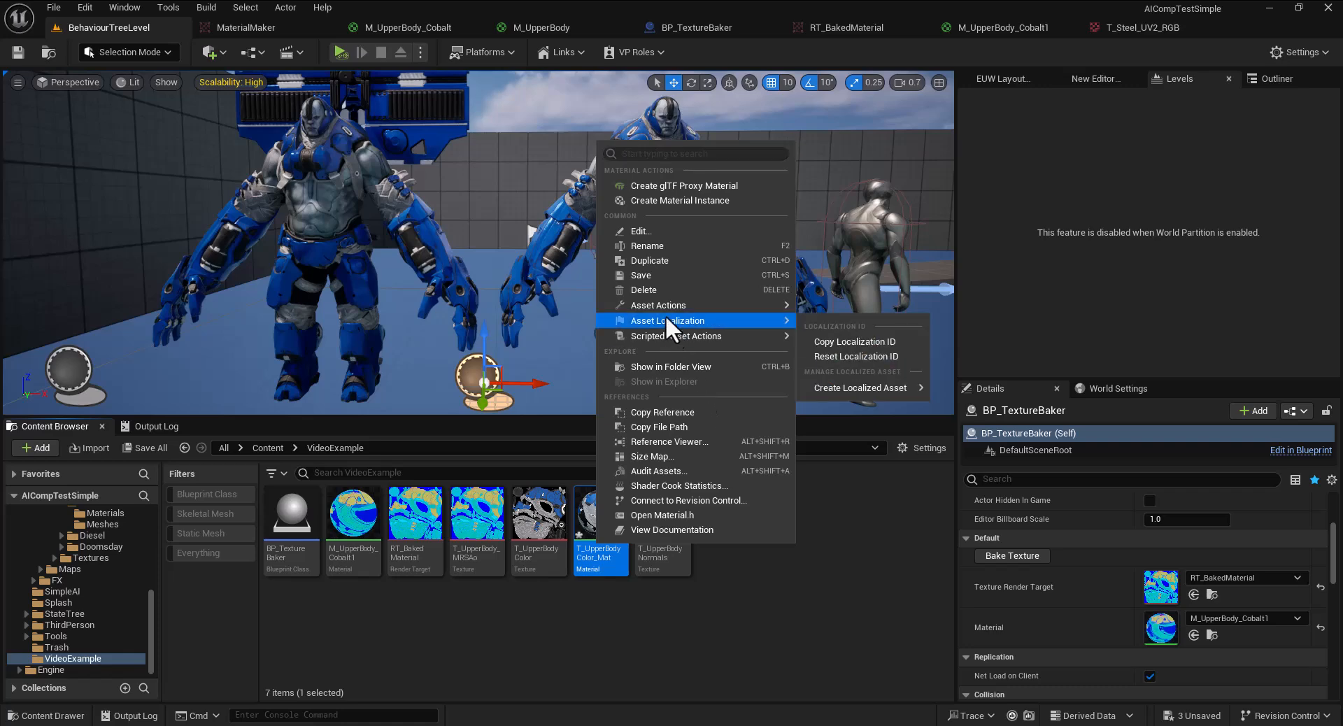
click(672, 247)
drag(588, 552, 503, 552)
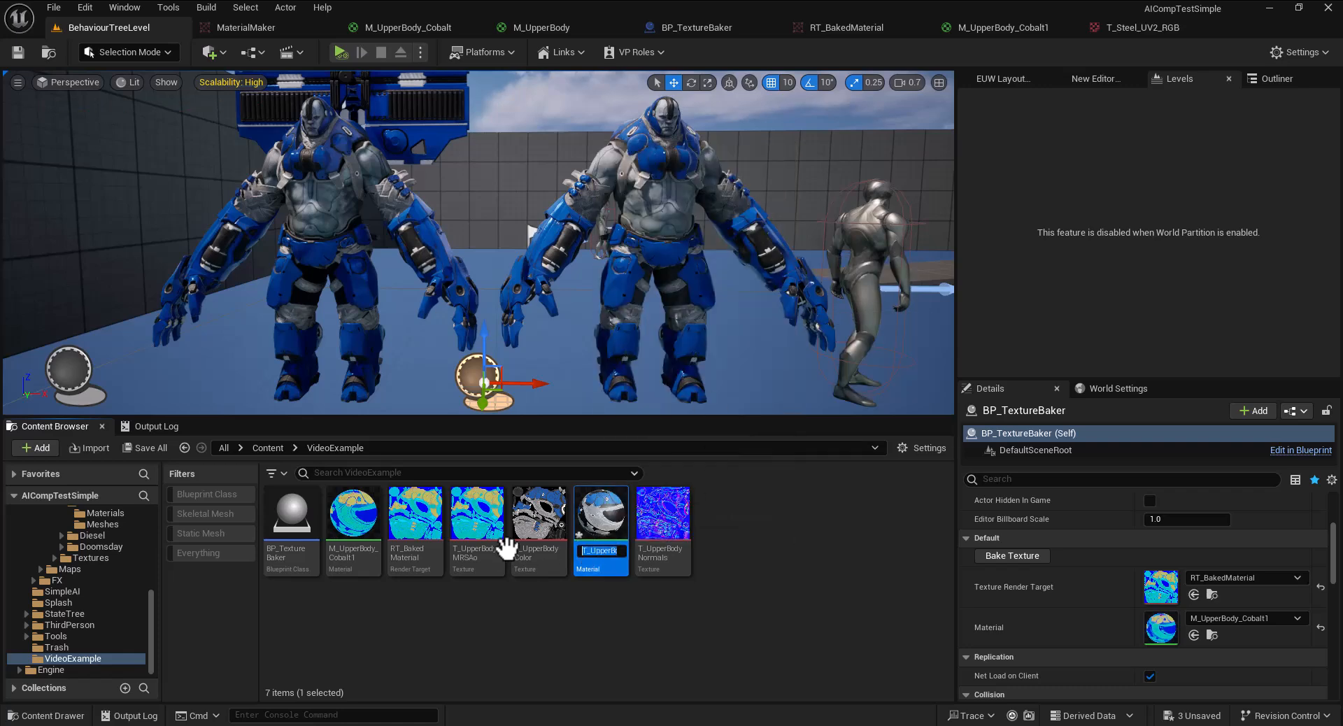
drag(587, 554, 572, 552)
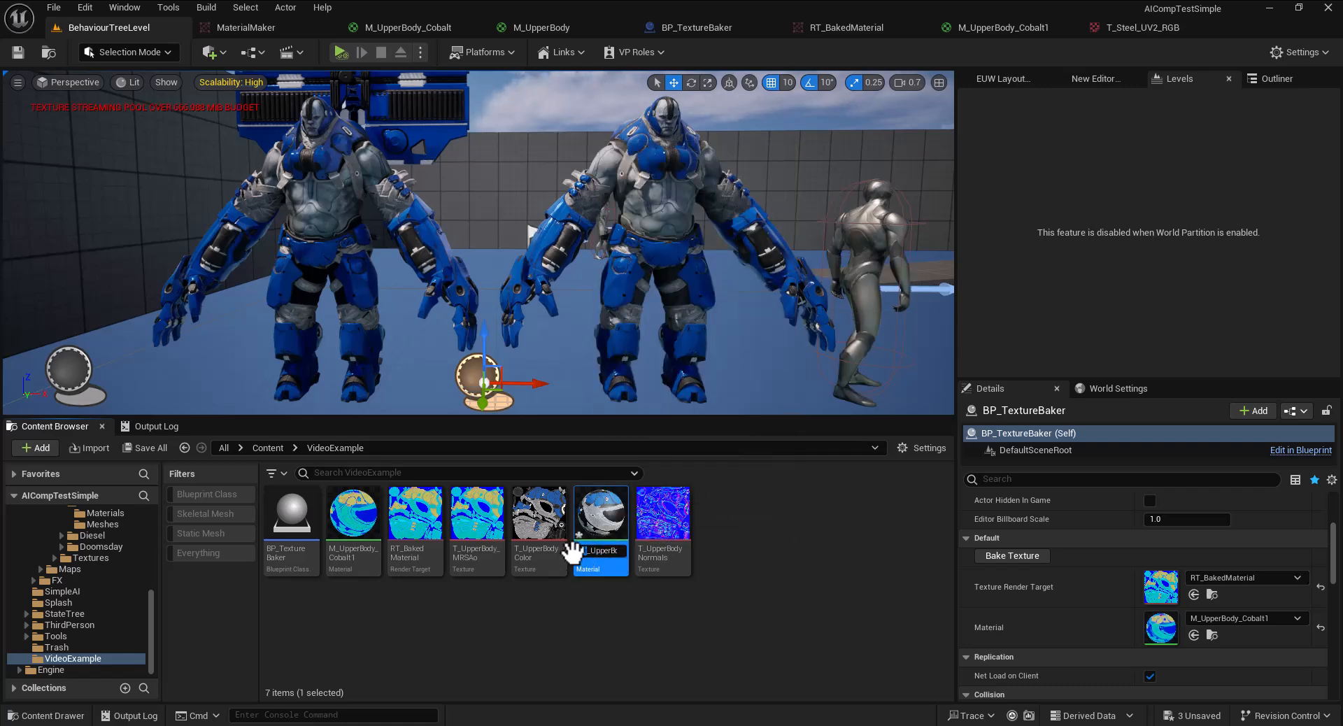
key(Return)
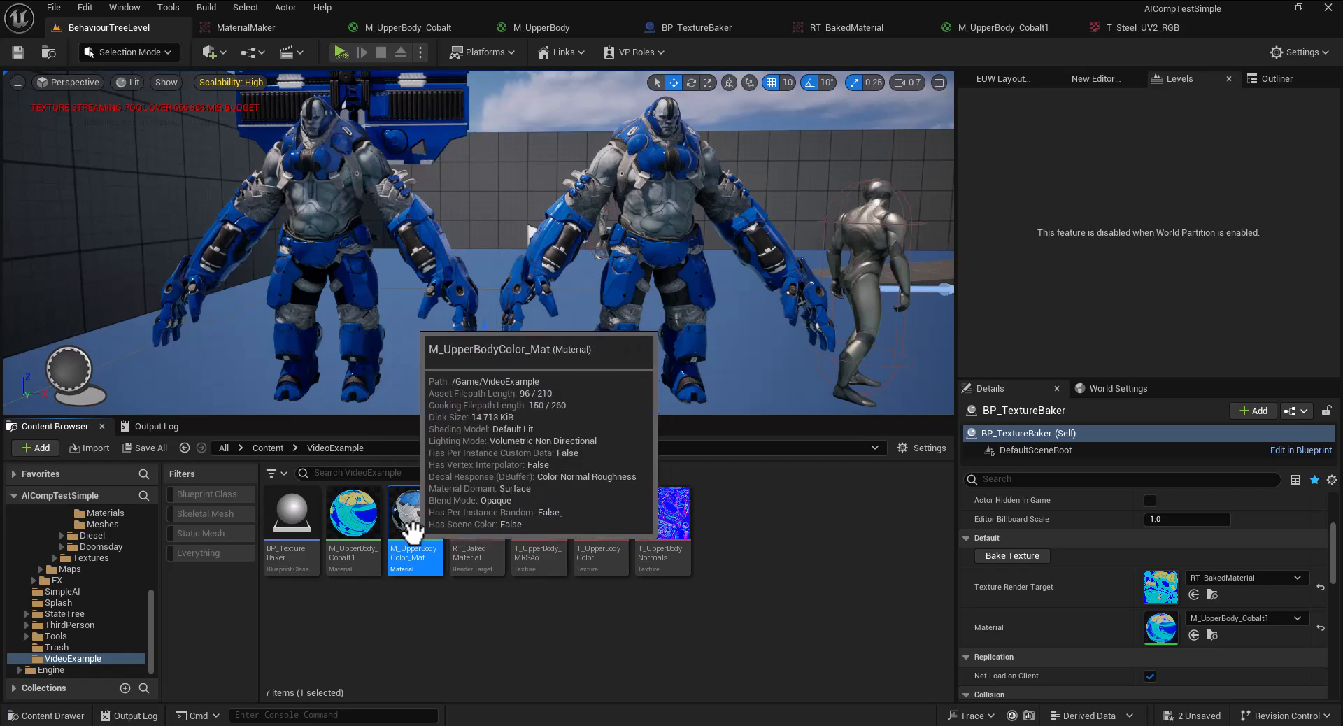
Open M_UpperBodyColor_Mat and add texture samples of T_UpperBody_MRSAo and T_UpperBodyNormals to its graph
double_click(431, 536)
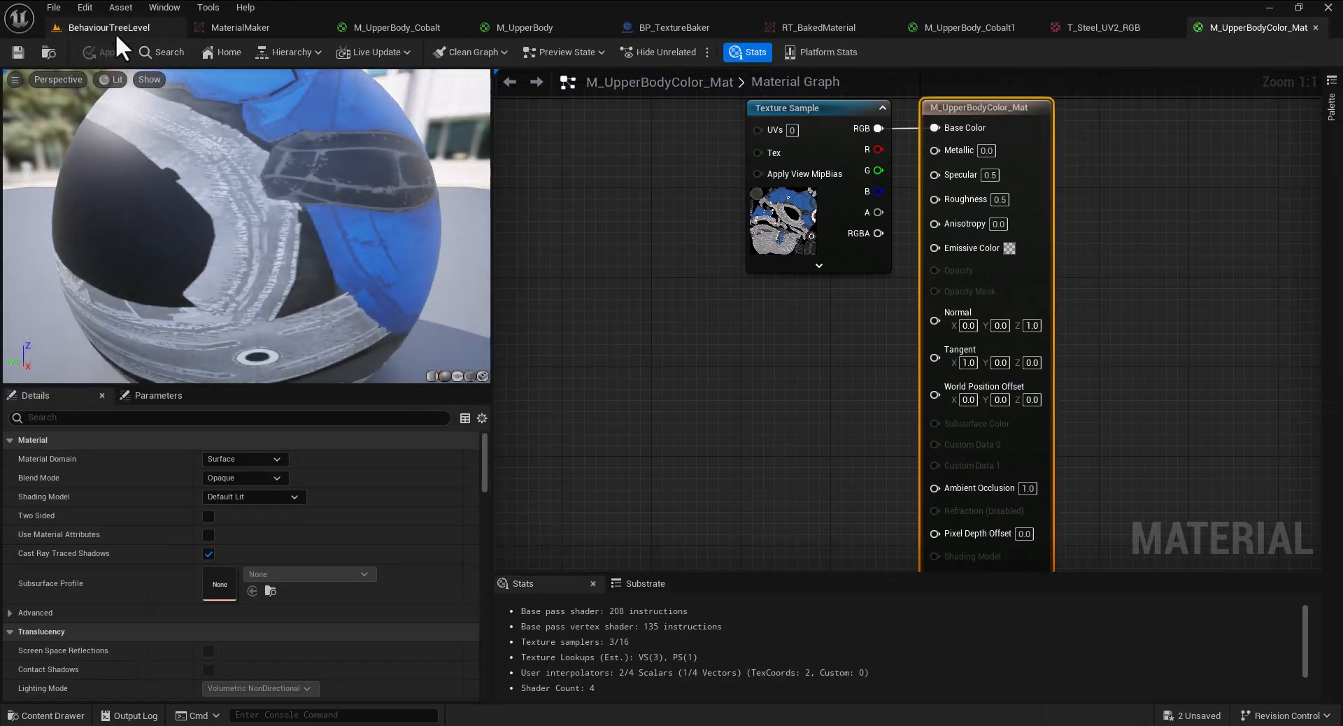
click(118, 29)
click(544, 537)
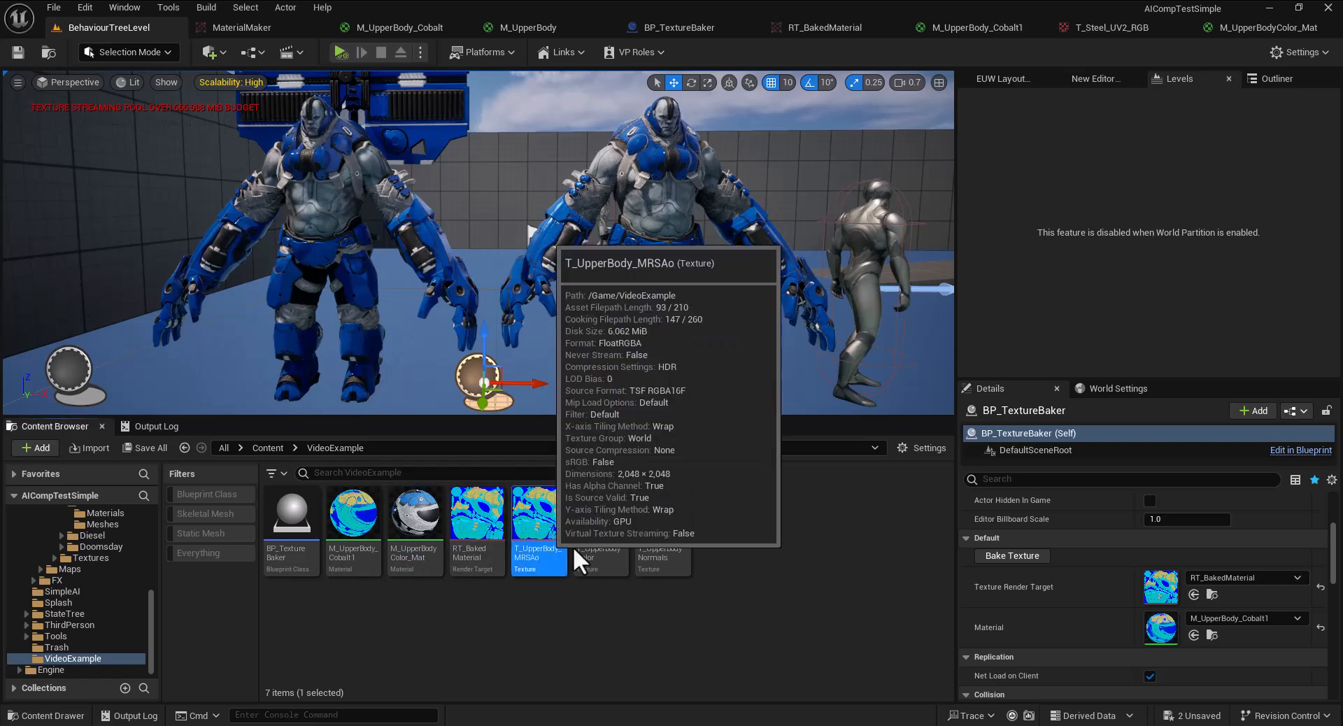
ctrl+click(660, 549)
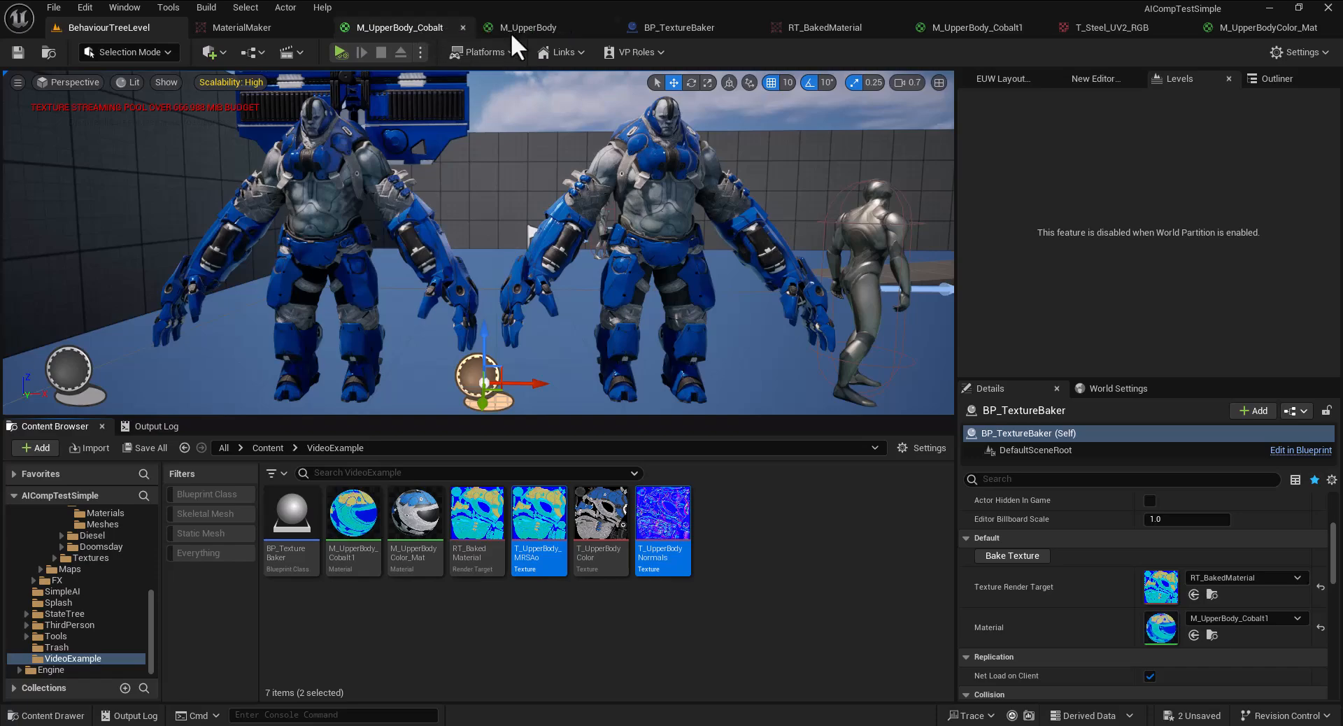
click(1249, 25)
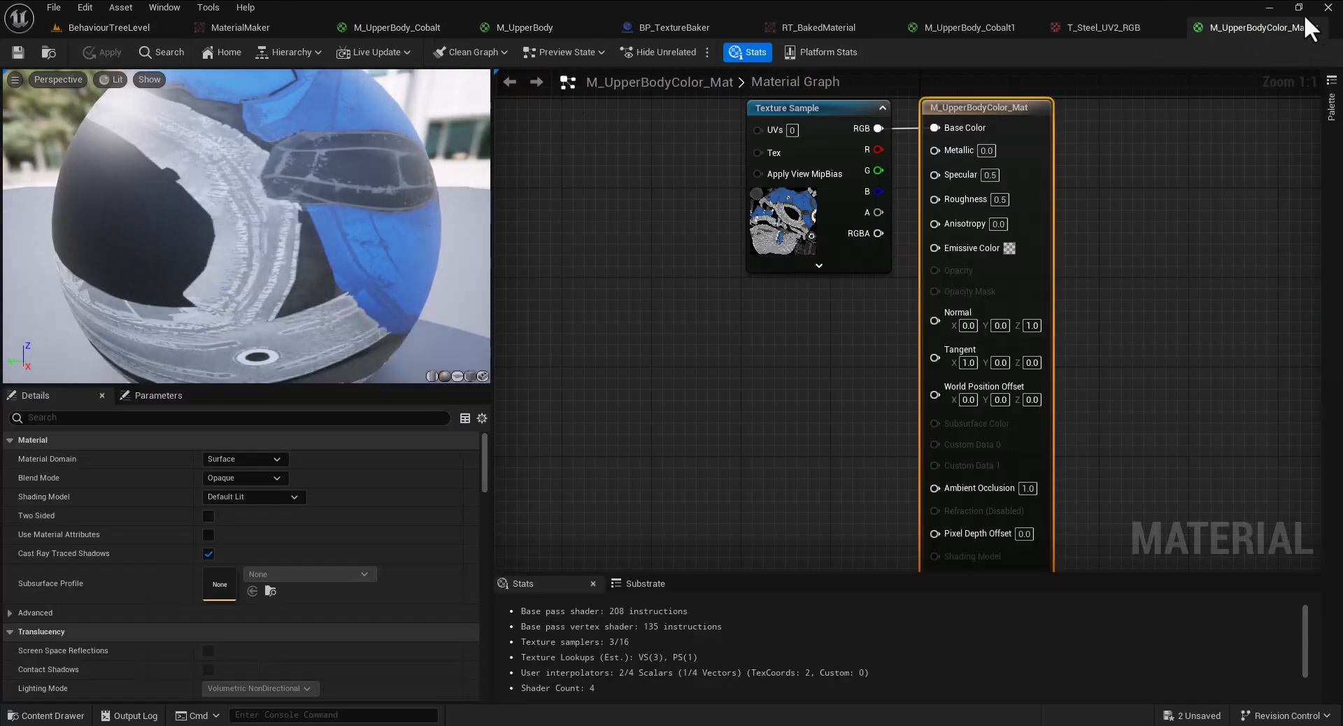
drag(1247, 26, 481, 200)
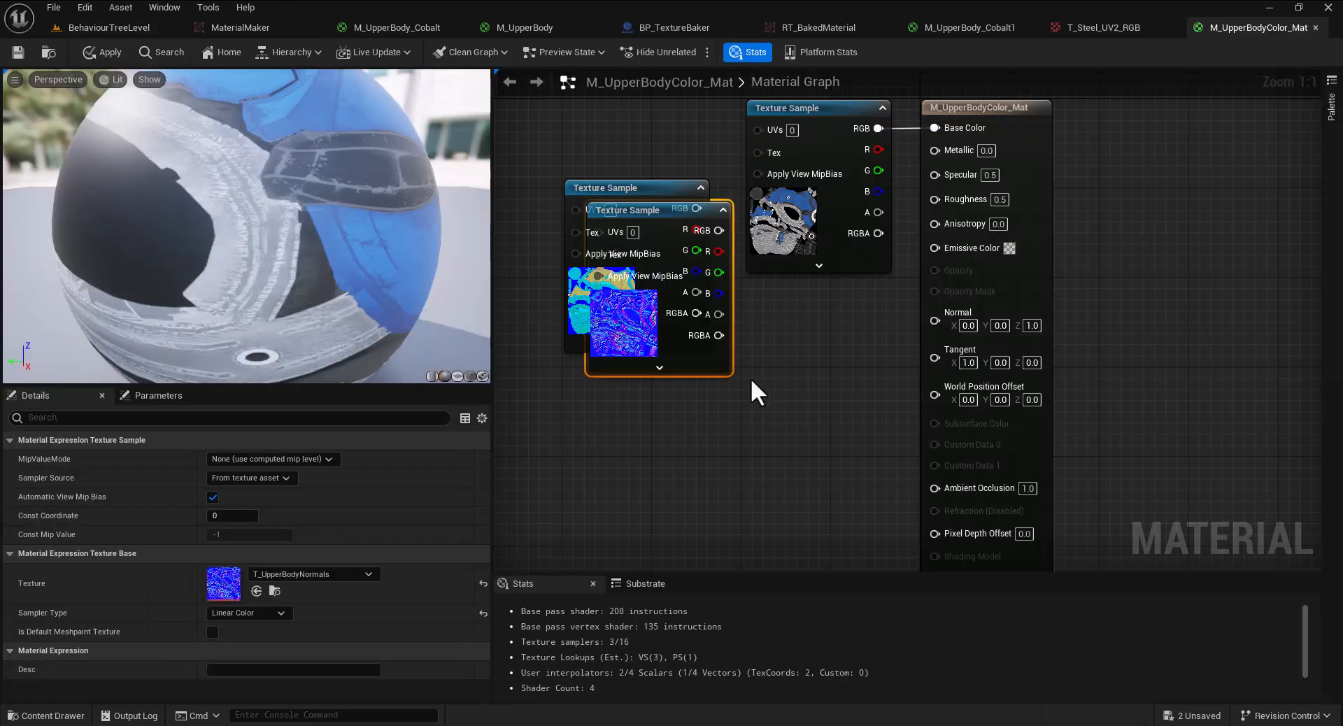
Stack the three texture samples in a column beside the result node and connect the normals sample's RGB to Normal
scroll(748, 374, down, 2)
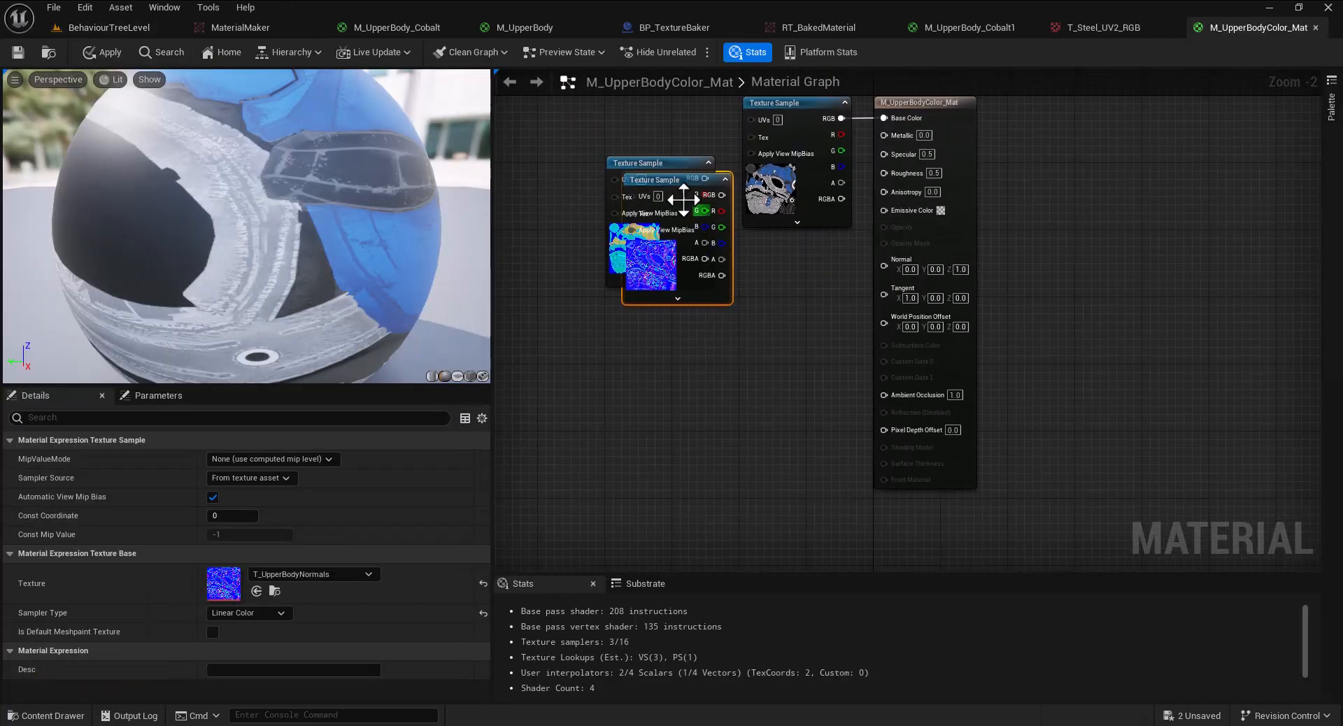
drag(683, 203, 715, 445)
drag(649, 164, 756, 253)
right_drag(784, 434, 706, 401)
drag(633, 390, 681, 391)
right_drag(749, 432, 737, 488)
drag(713, 459, 802, 288)
drag(711, 139, 683, 129)
right_drag(757, 266, 758, 291)
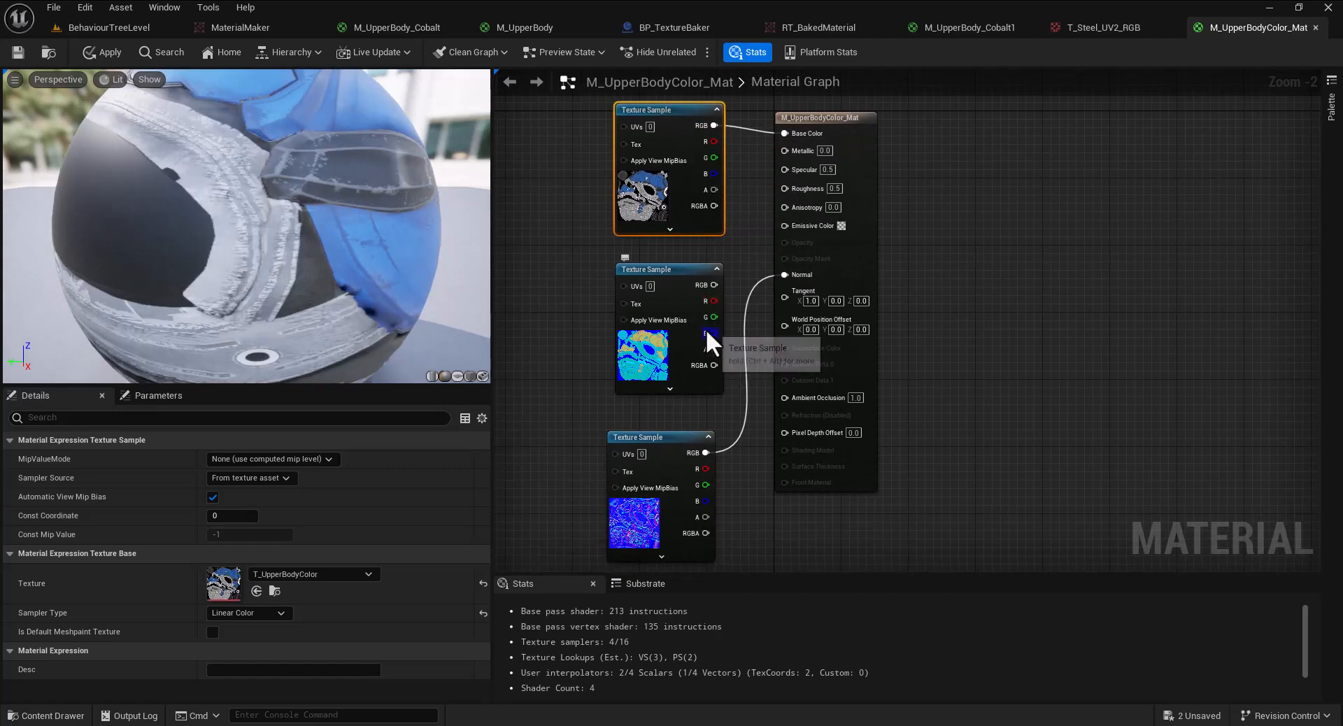
Set the preview mesh to a cube and wire the MRSAo sample's R, G, B and A to Metallic, Specular, Roughness and Ambient Occlusion
click(471, 377)
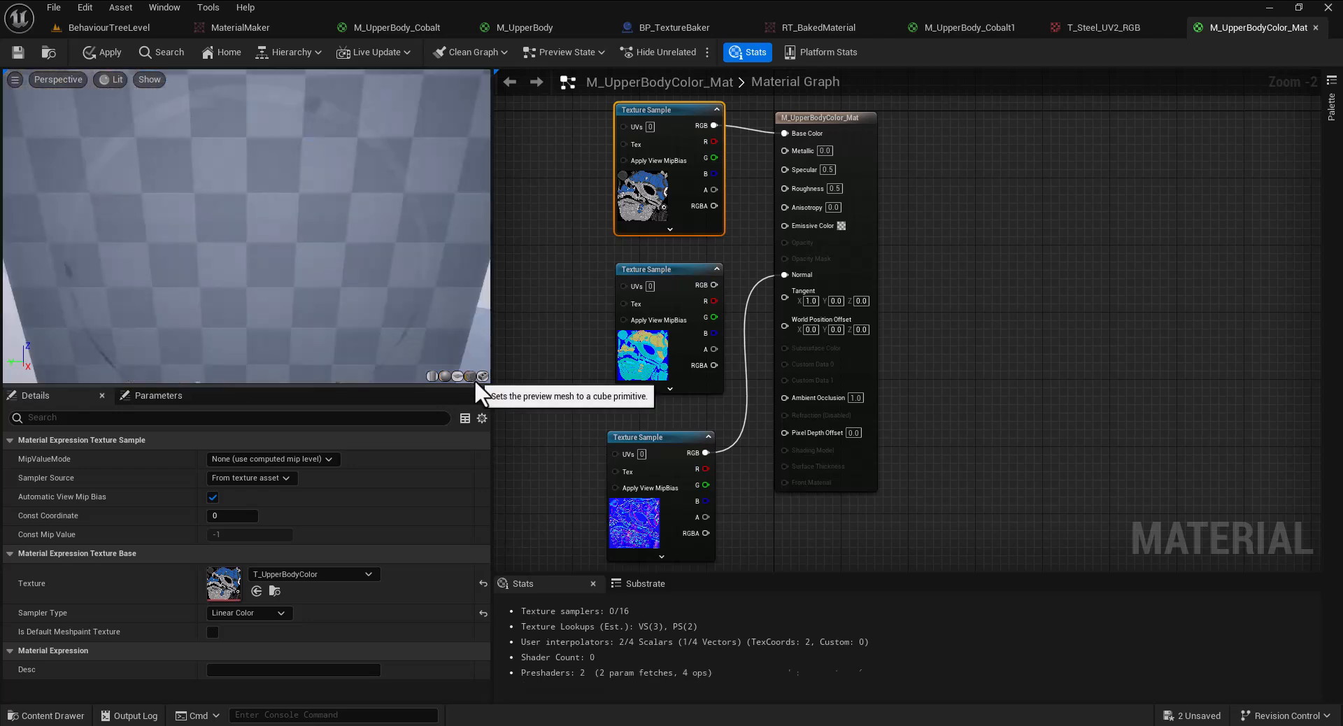
mouse_move(279, 222)
mouse_down()
mouse_move(279, 91)
mouse_move(278, 210)
mouse_up()
drag(712, 301, 786, 150)
drag(709, 316, 801, 165)
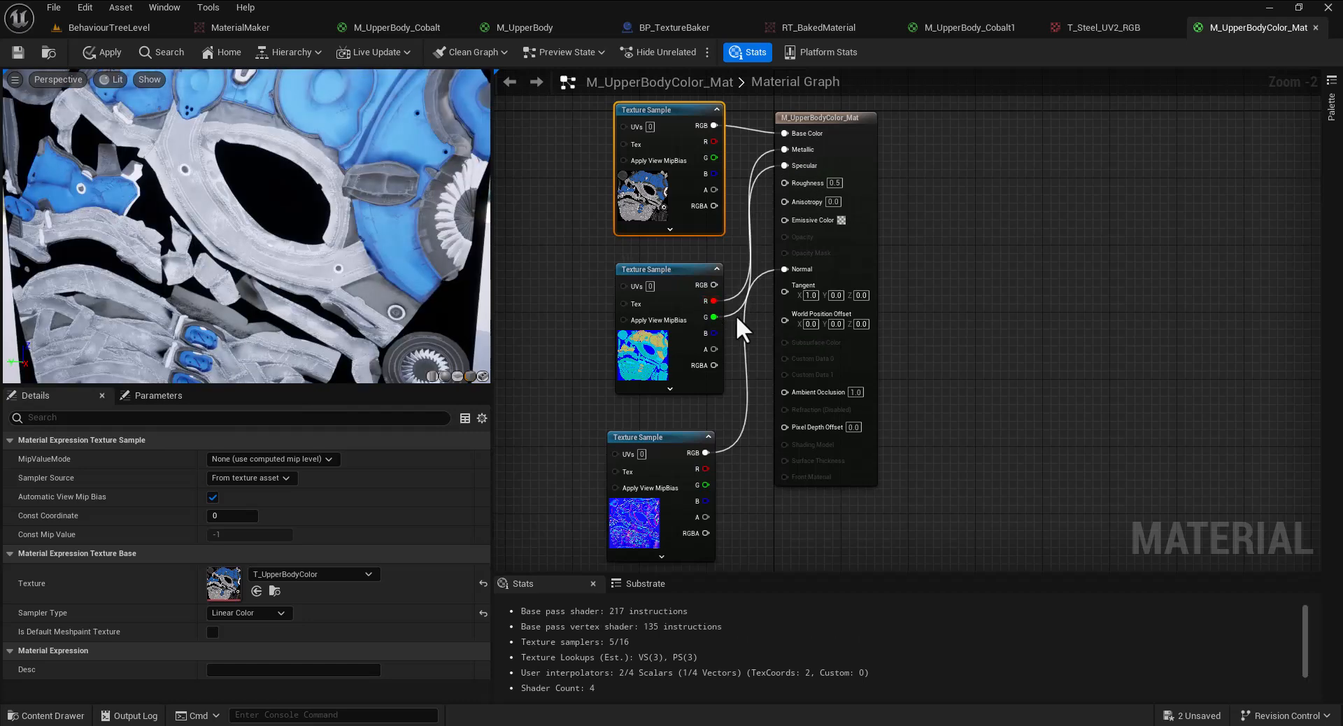
drag(712, 333, 796, 182)
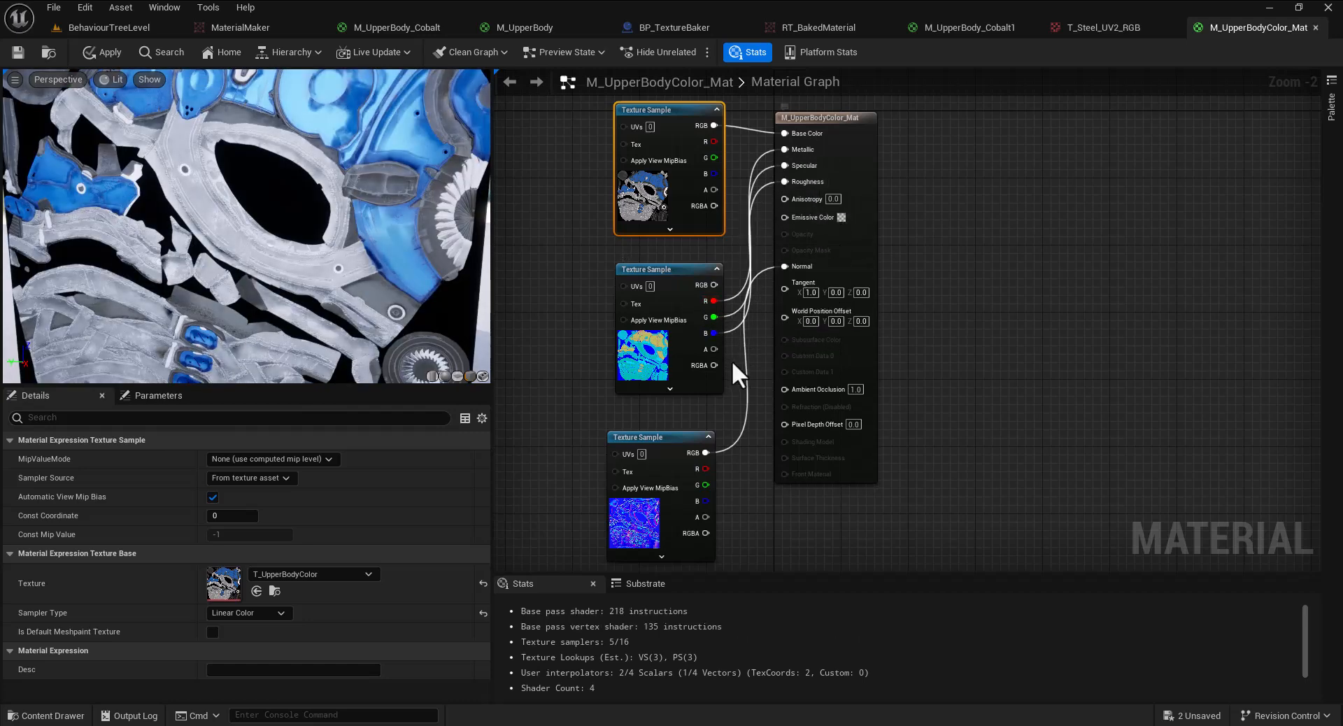
drag(712, 348, 798, 386)
drag(244, 280, 238, 245)
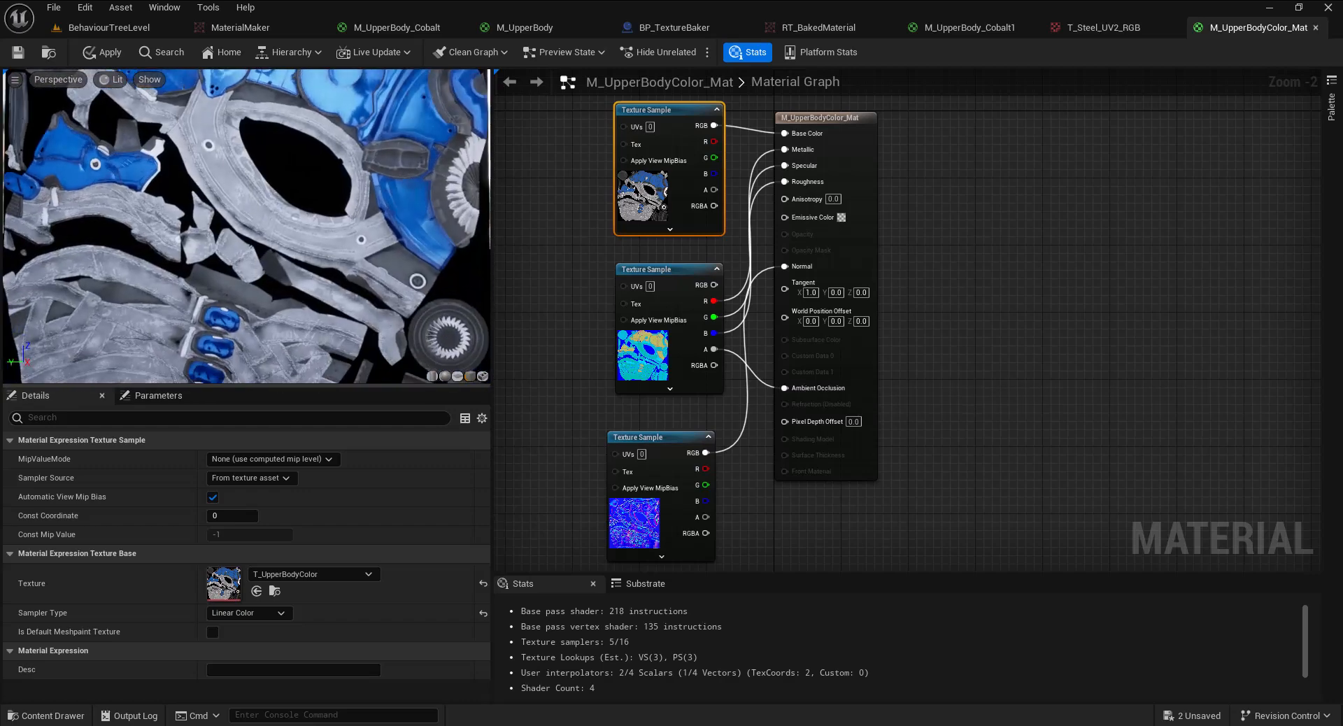
Apply the material changes and assign M_UpperBodyColor_Mat to material Element 1 of the Colbolt mesh in BehaviourTreeLevel
click(111, 52)
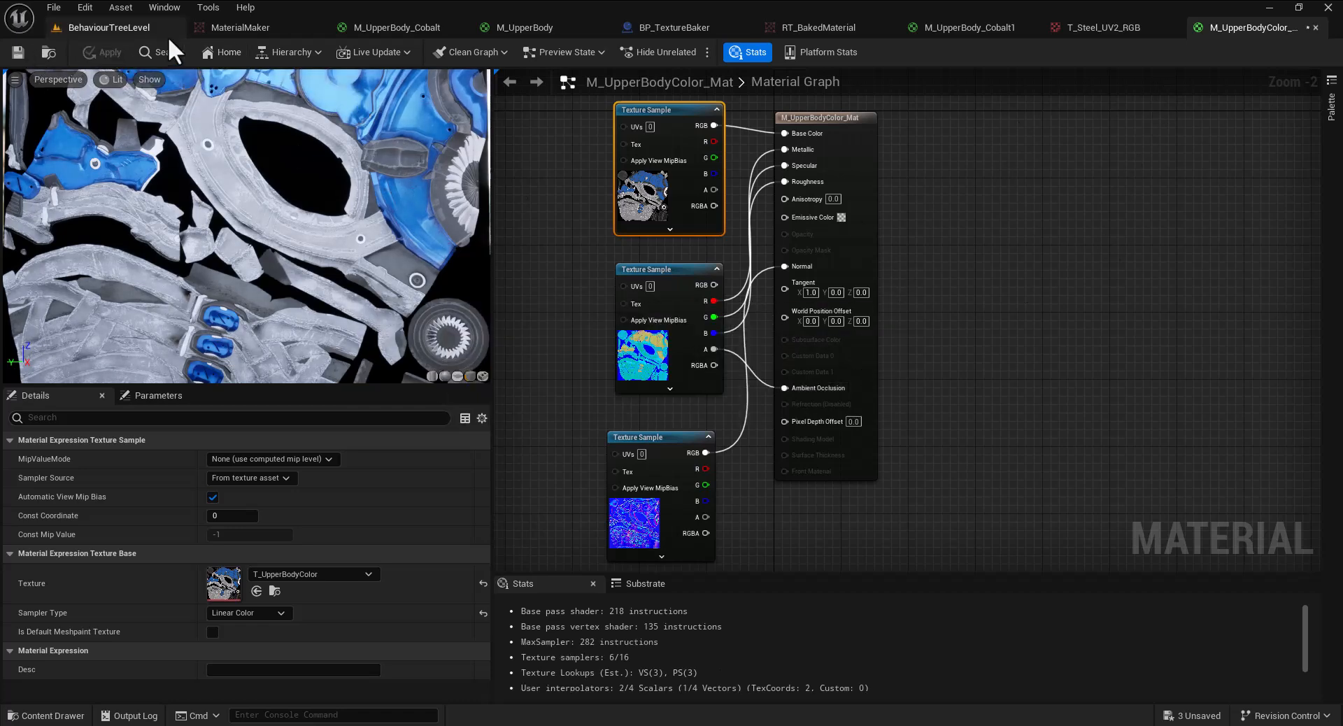
click(122, 31)
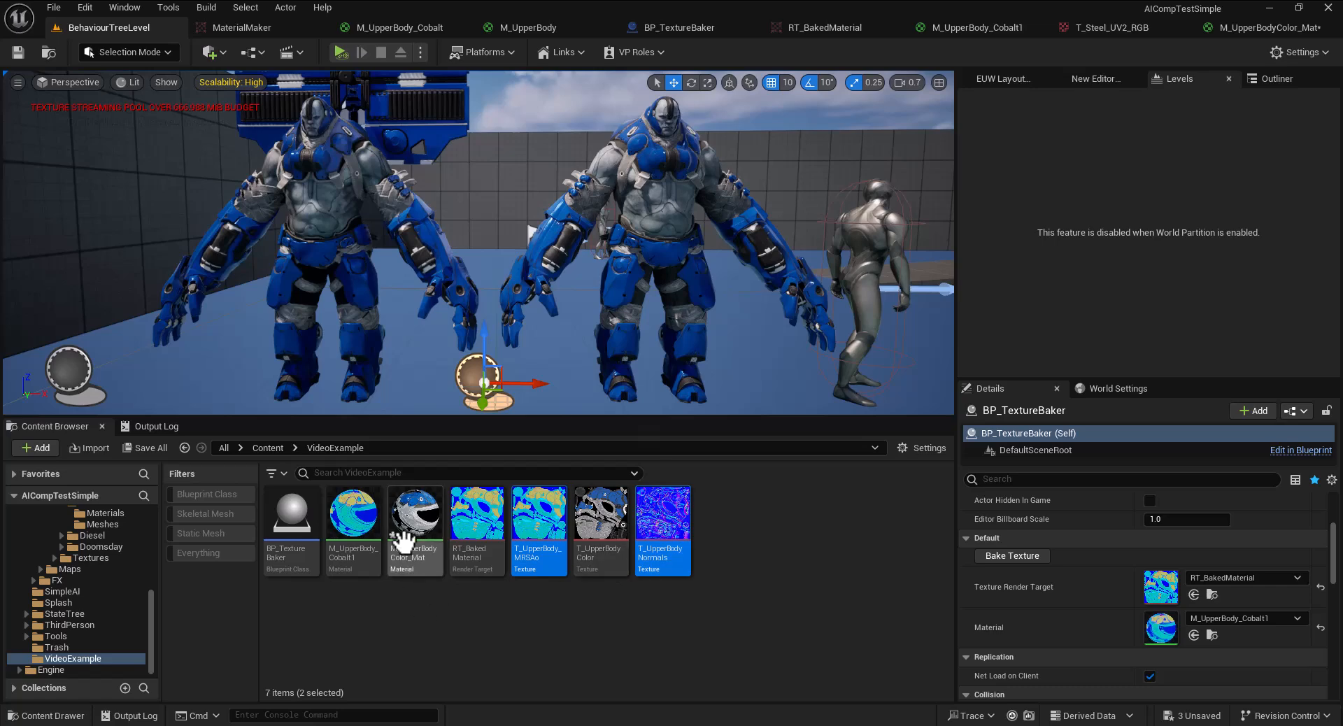
click(687, 217)
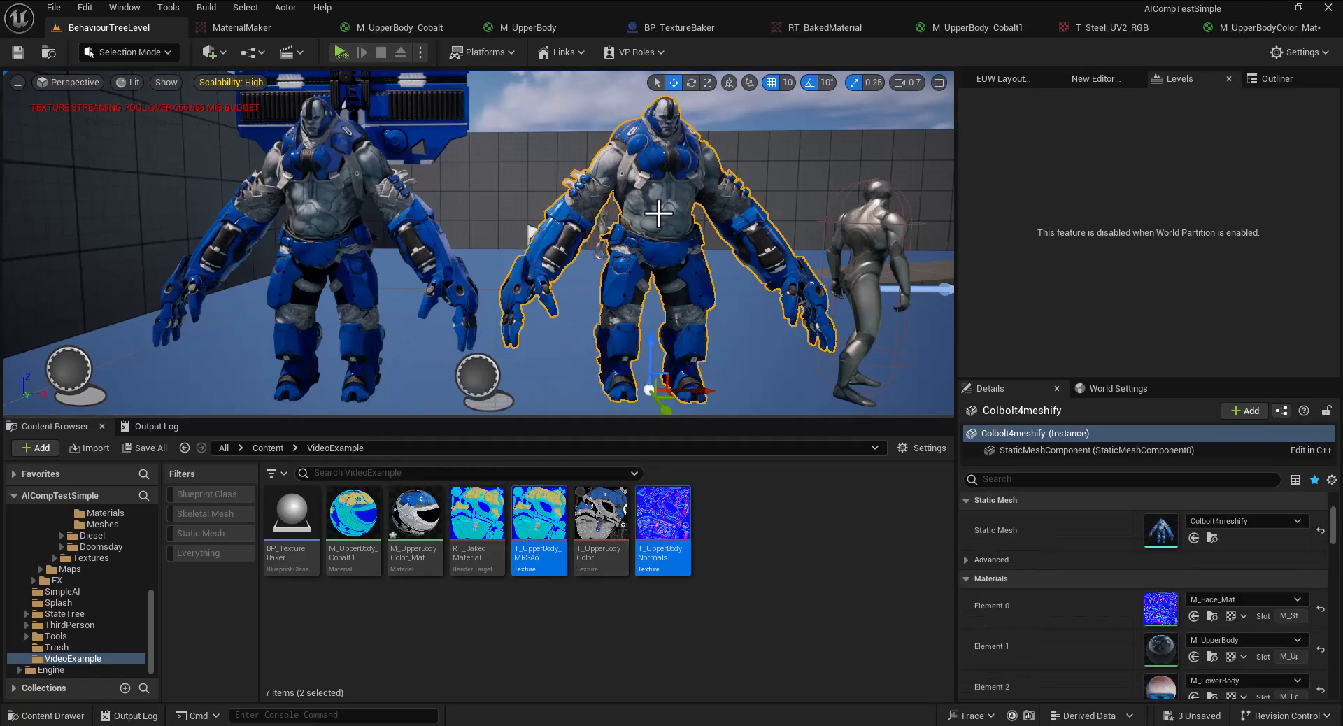
click(347, 220)
scroll(1112, 631, down, 1)
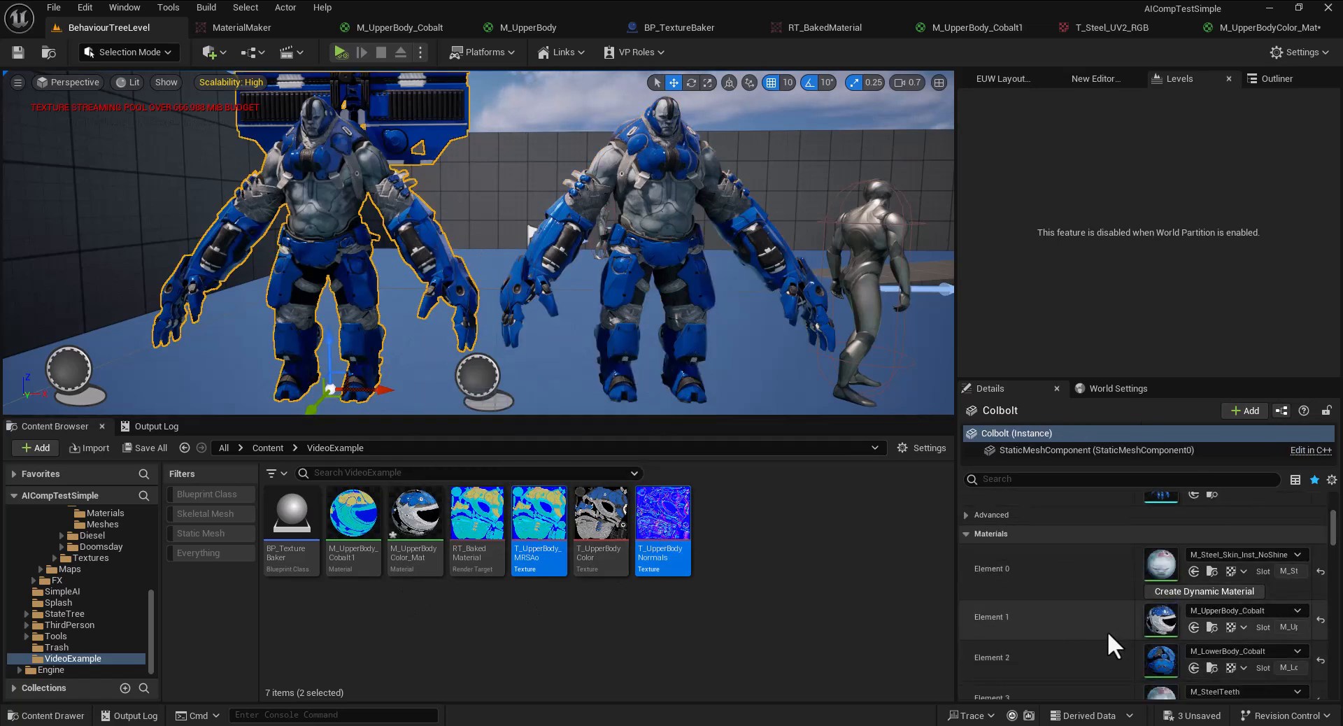
click(408, 534)
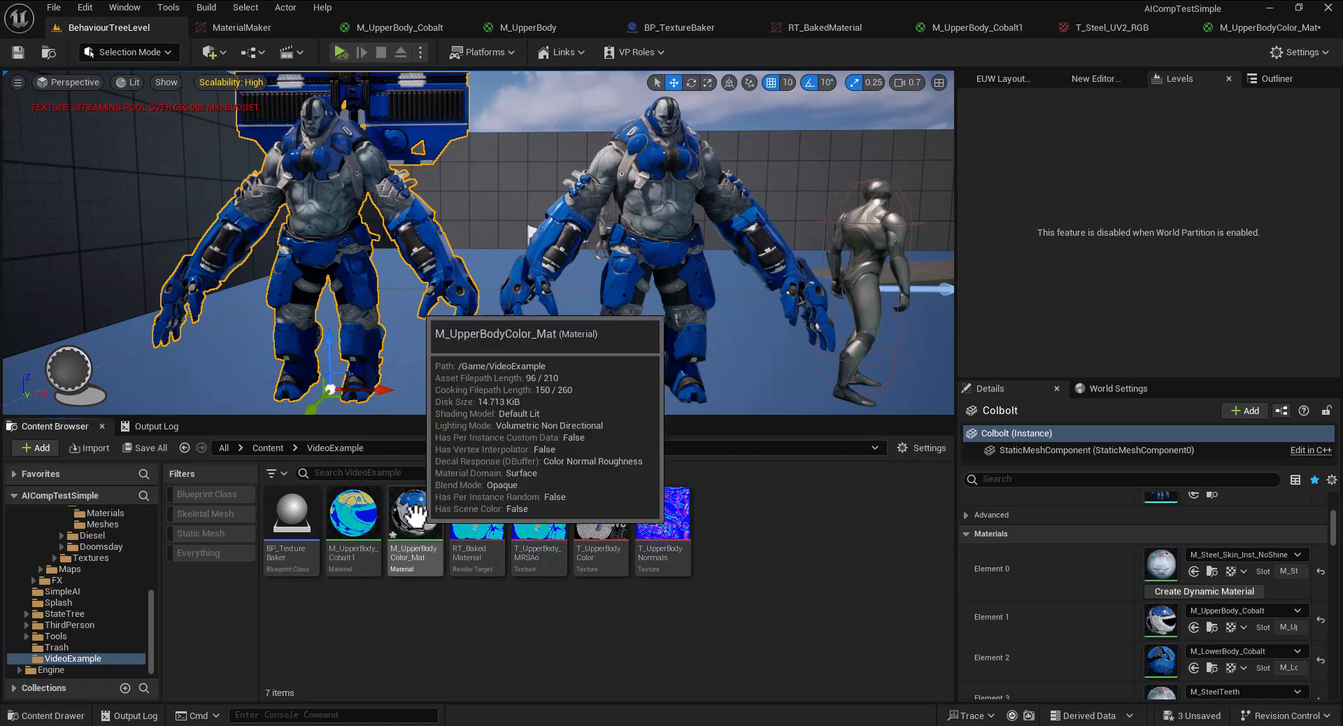
drag(455, 525, 1162, 620)
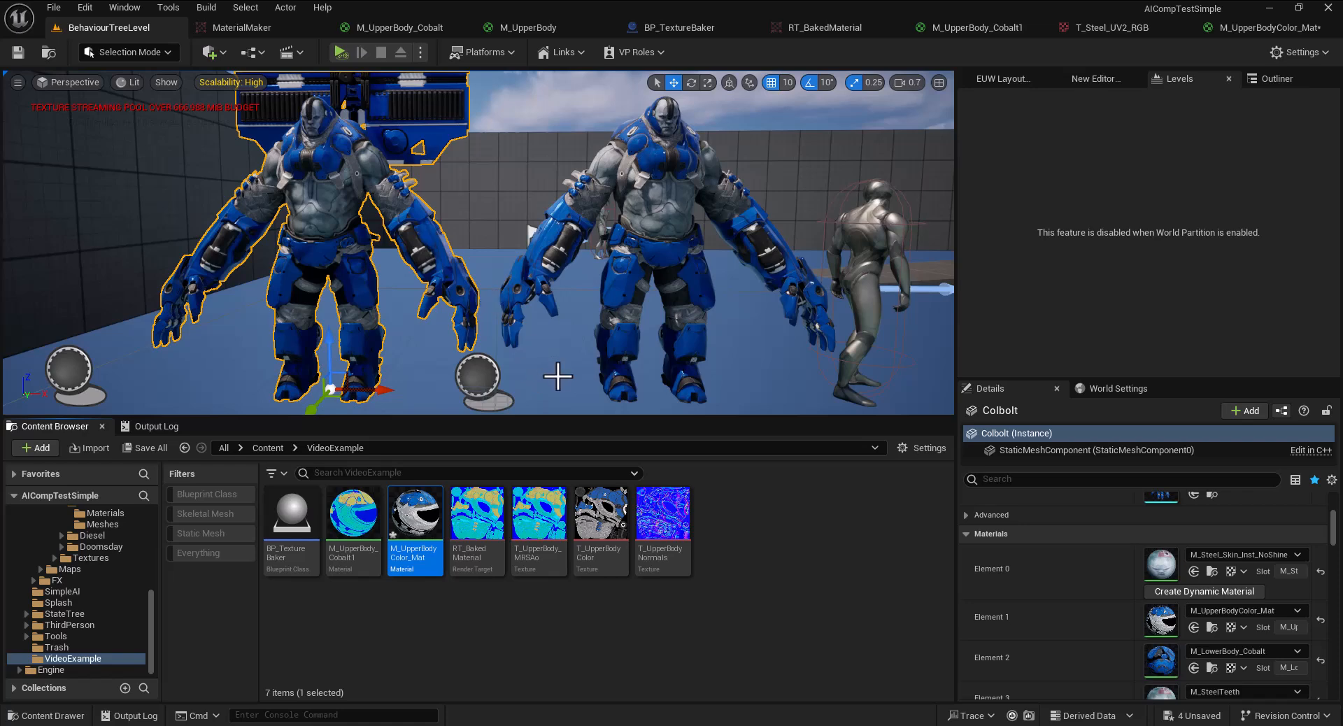
Make the viewport fullscreen and examine the Colbolt mesh in the Shader Complexity view mode
scroll(542, 346, up, 3)
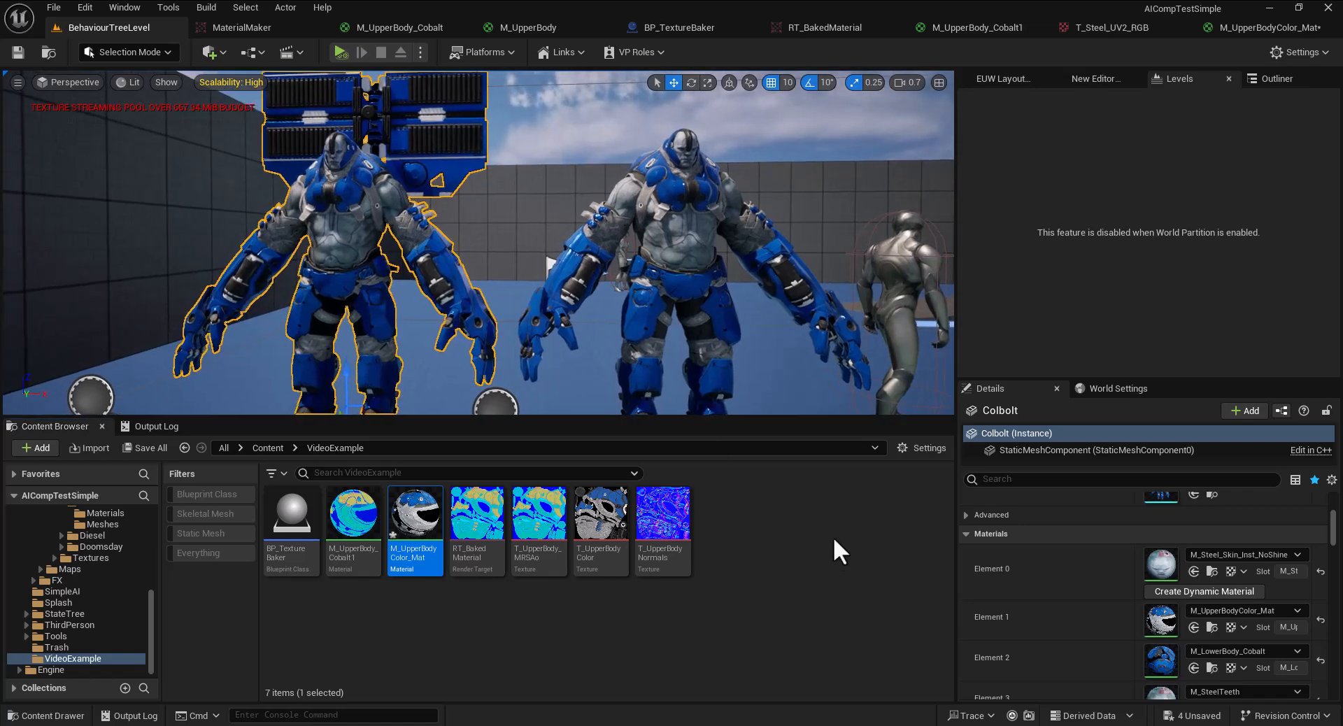
click(819, 548)
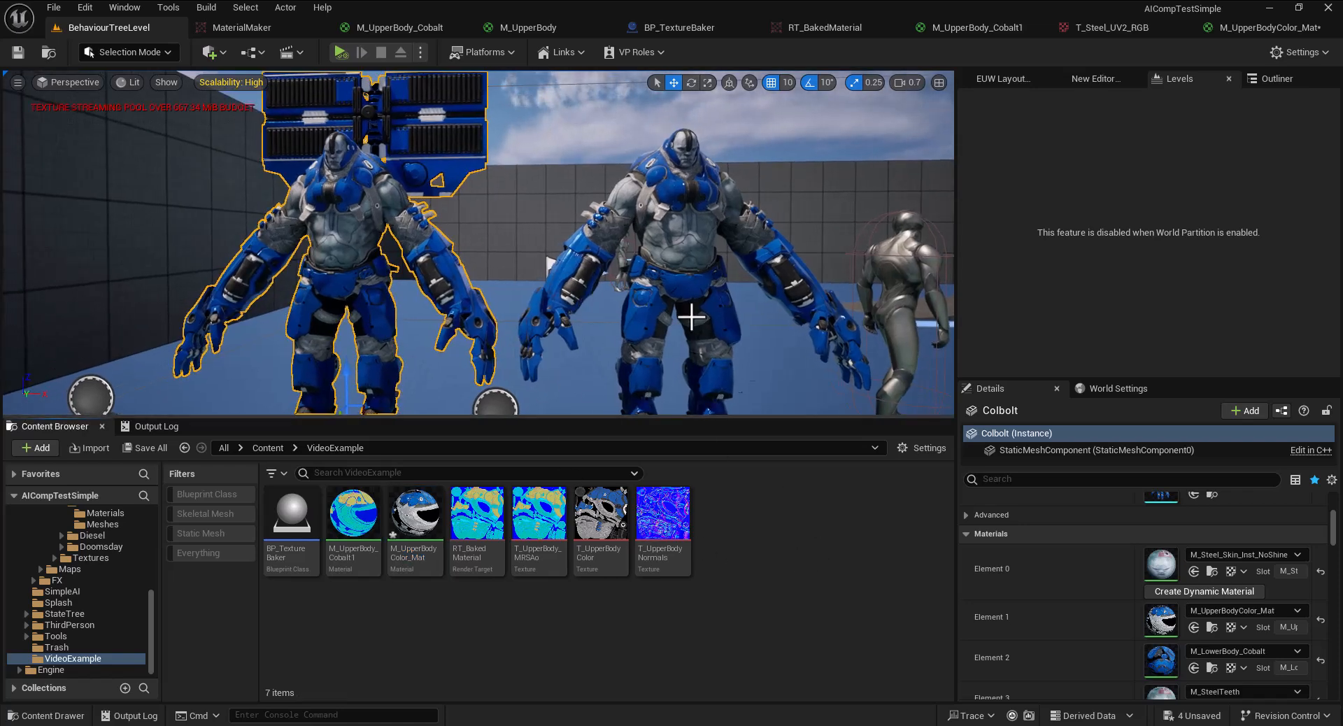
scroll(612, 336, up, 2)
key(F11)
right_drag(671, 363, 483, 207)
key(w)
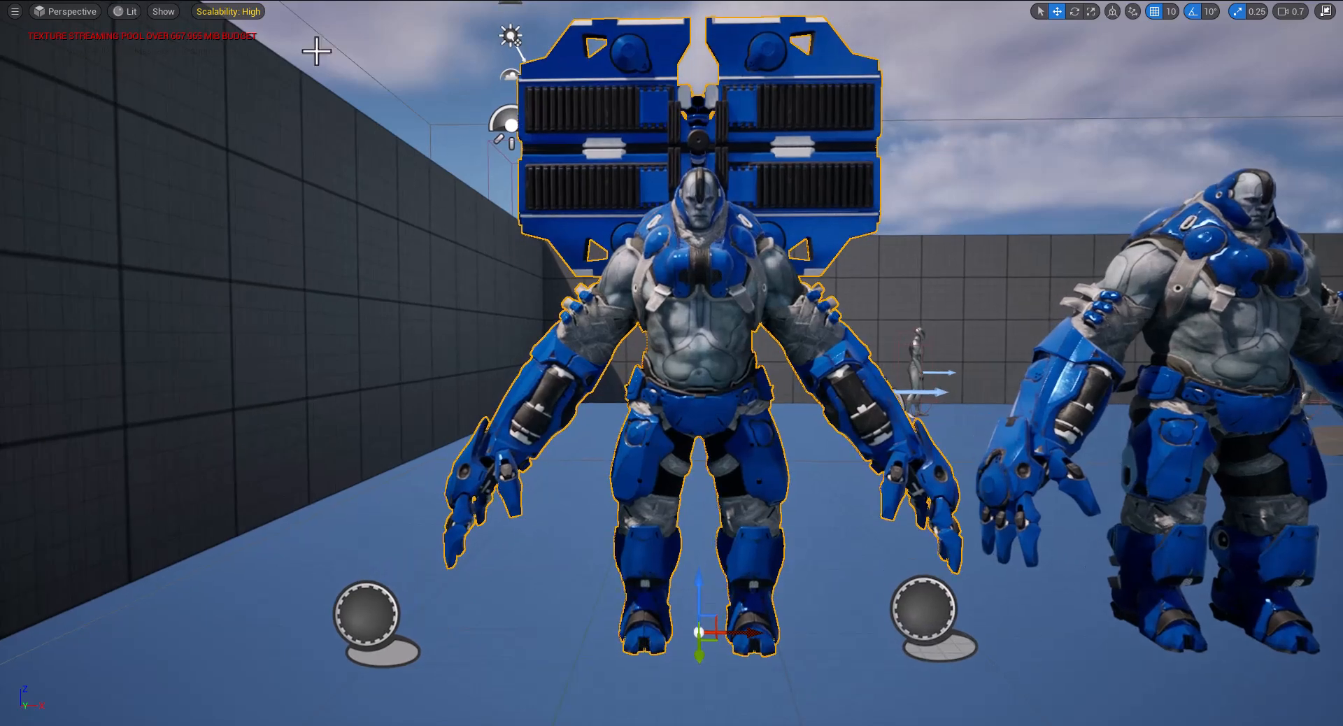
click(128, 9)
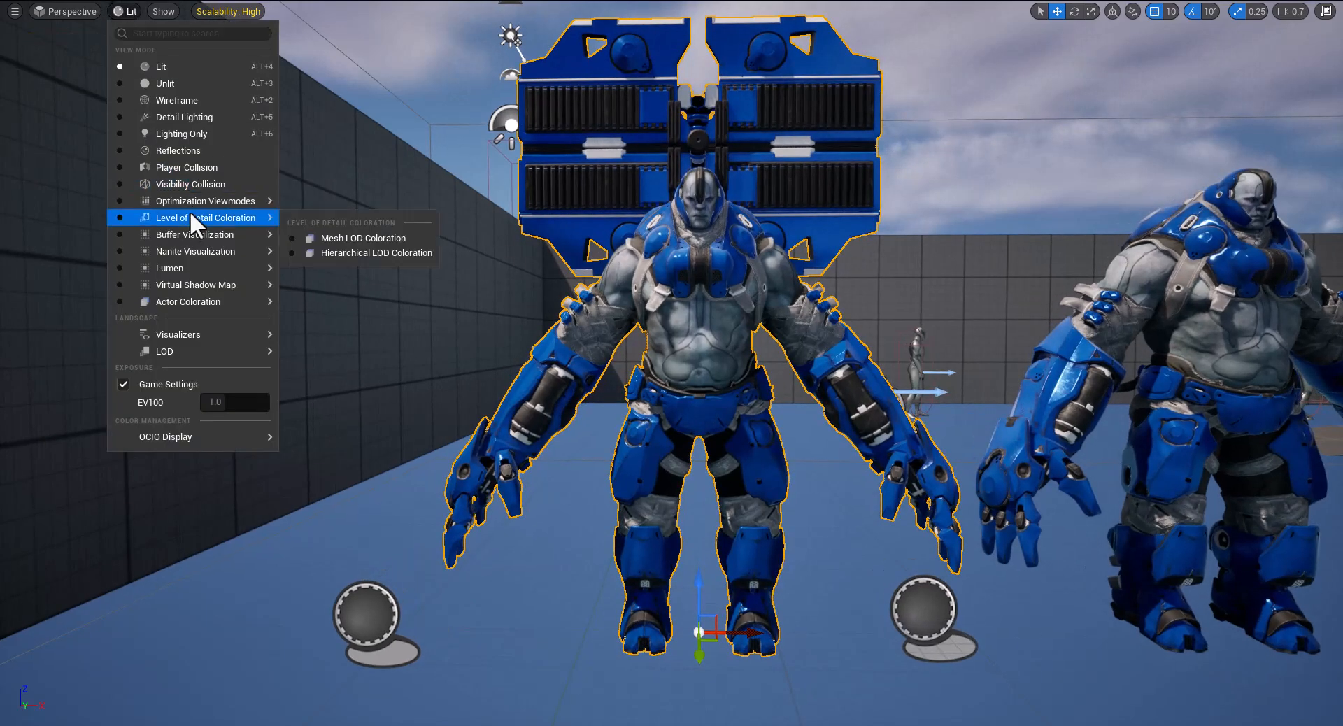
mouse_move(193, 200)
click(380, 283)
right_drag(878, 287, 818, 300)
key(d)
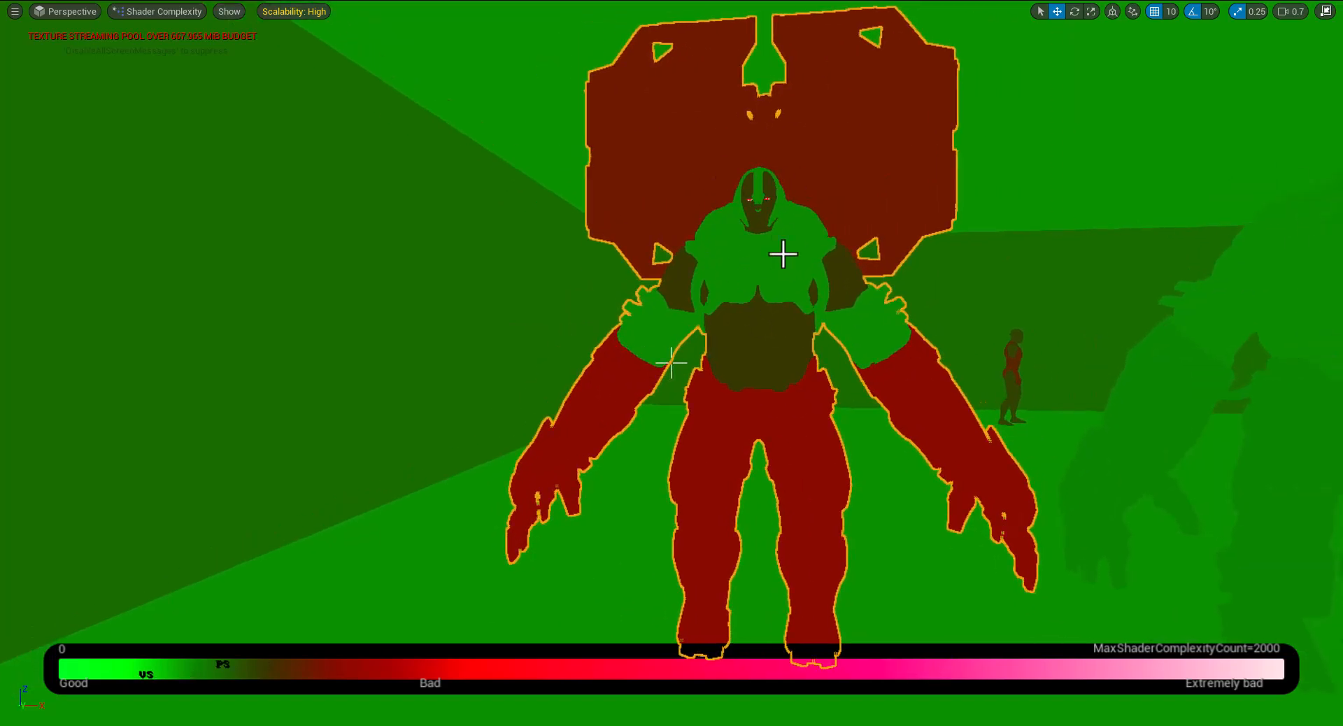
right_drag(765, 398, 805, 406)
Leave fullscreen, return the viewport to the Lit view mode and enlarge it above the Content Browser
key(F11)
click(157, 81)
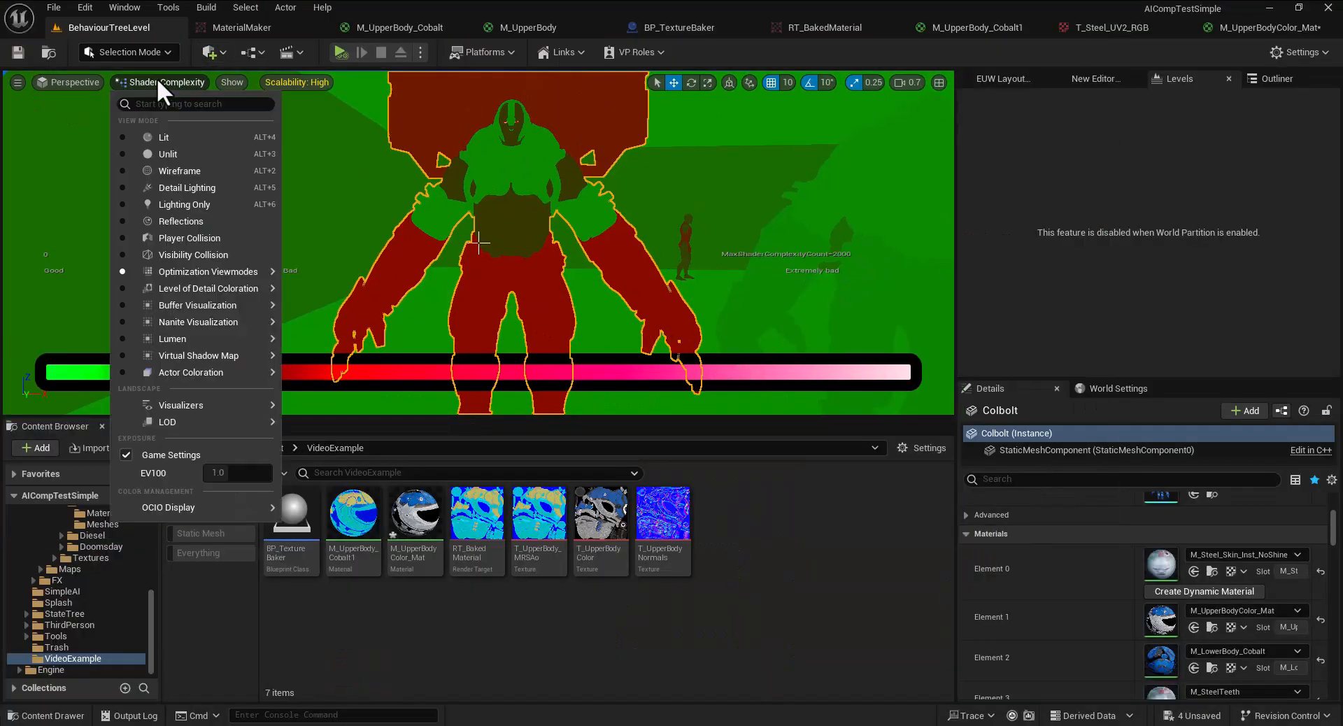
click(164, 131)
right_drag(533, 182, 494, 245)
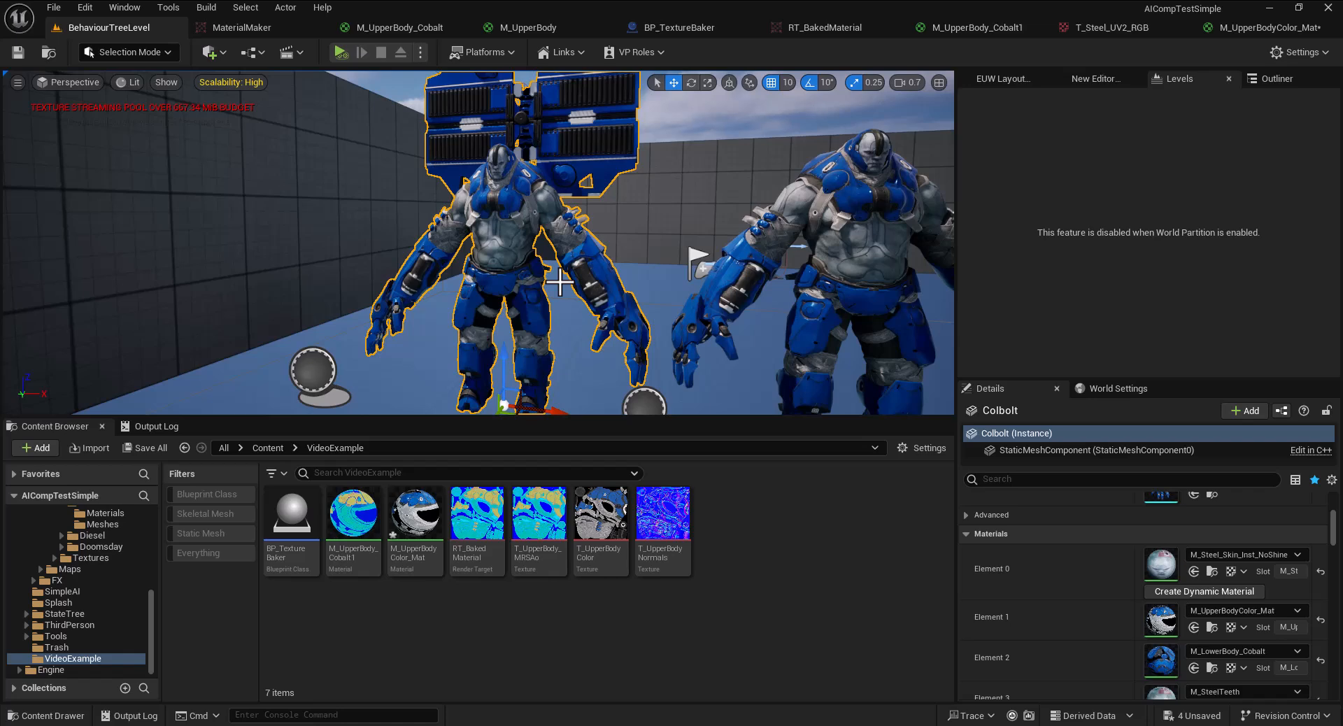
drag(628, 416, 628, 463)
right_drag(653, 360, 799, 341)
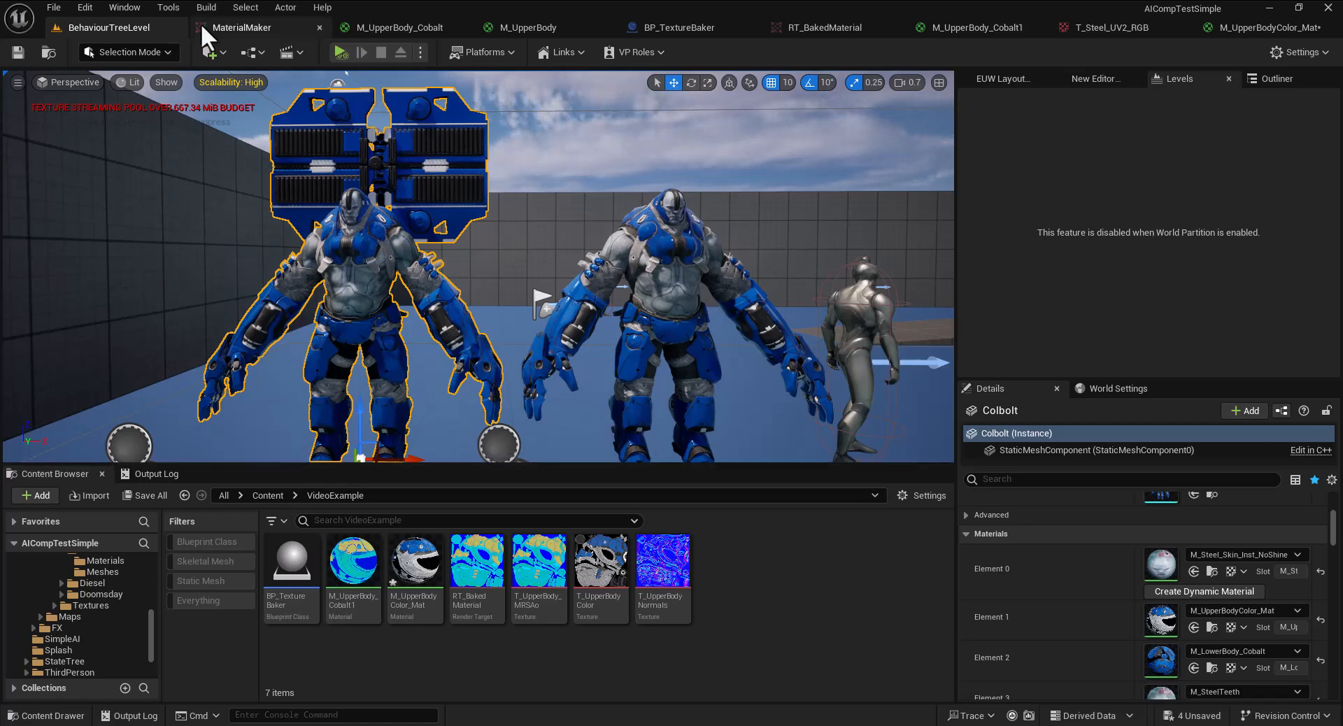
Search the installed and built-in plugins for "ske", then close the plugin list
click(85, 8)
click(169, 238)
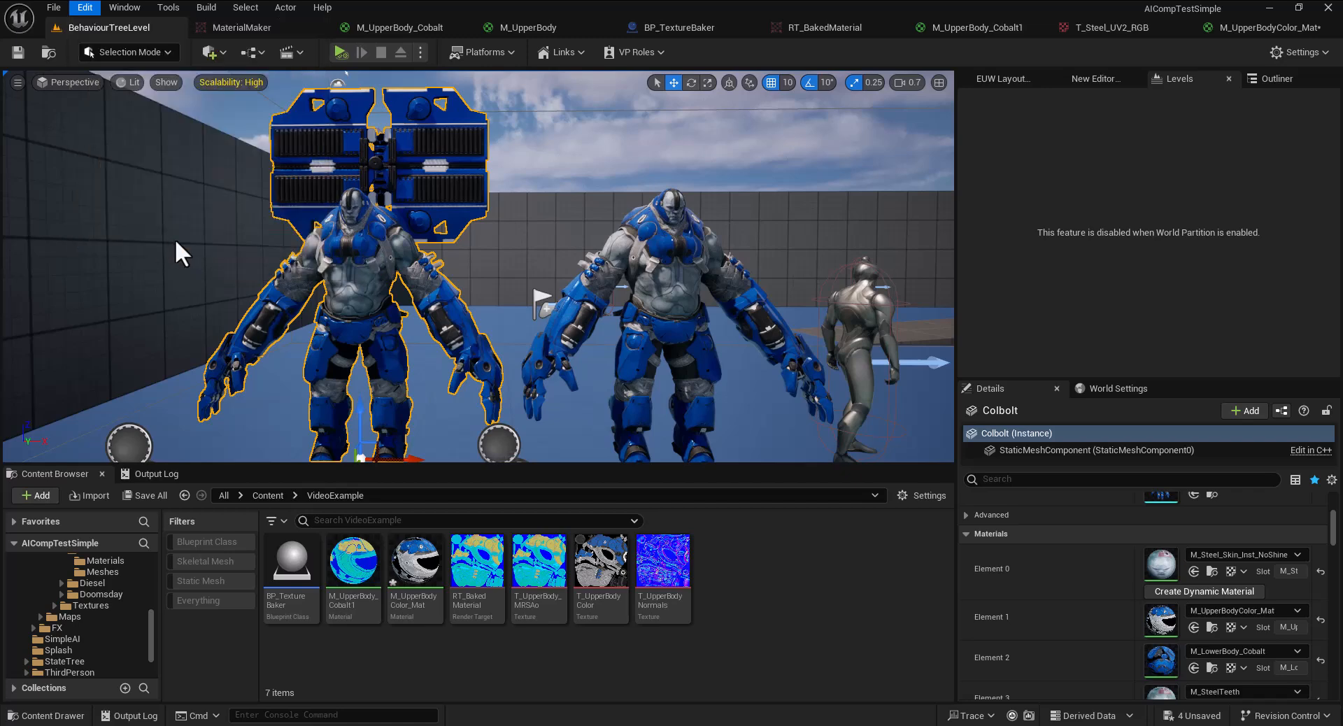
text(ske)
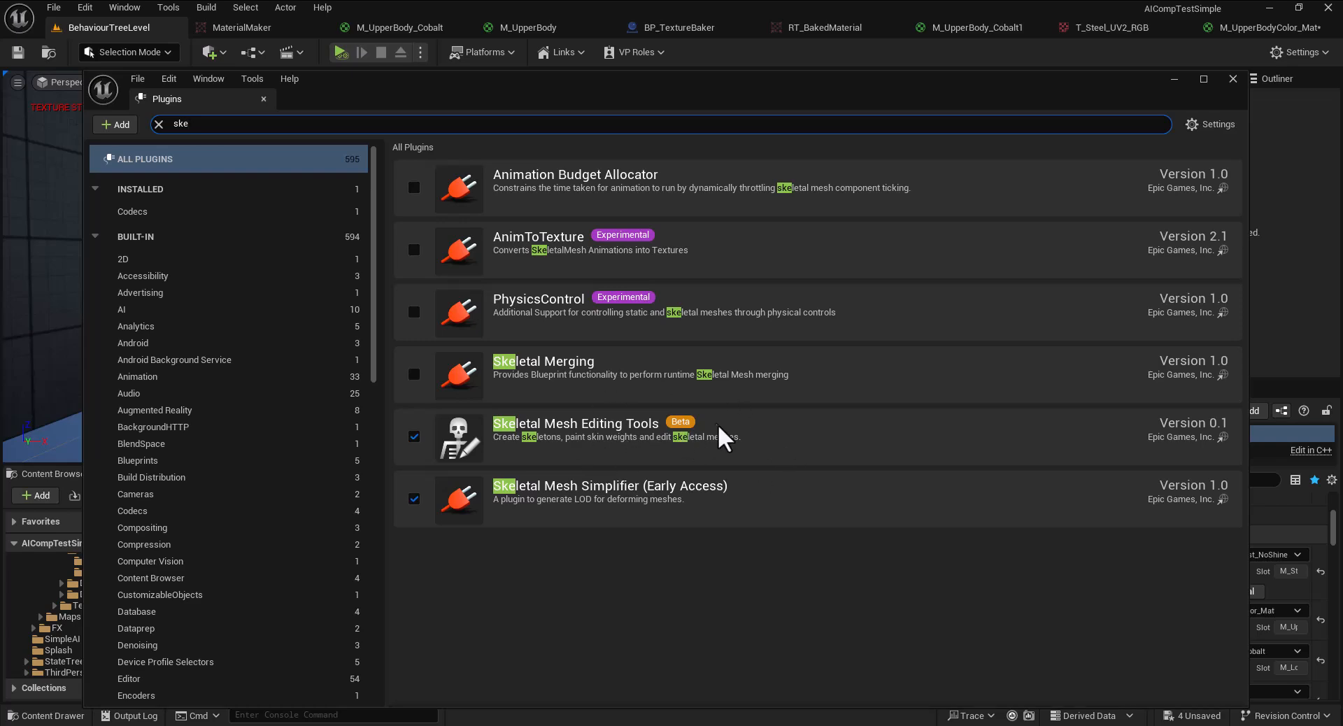
click(1233, 80)
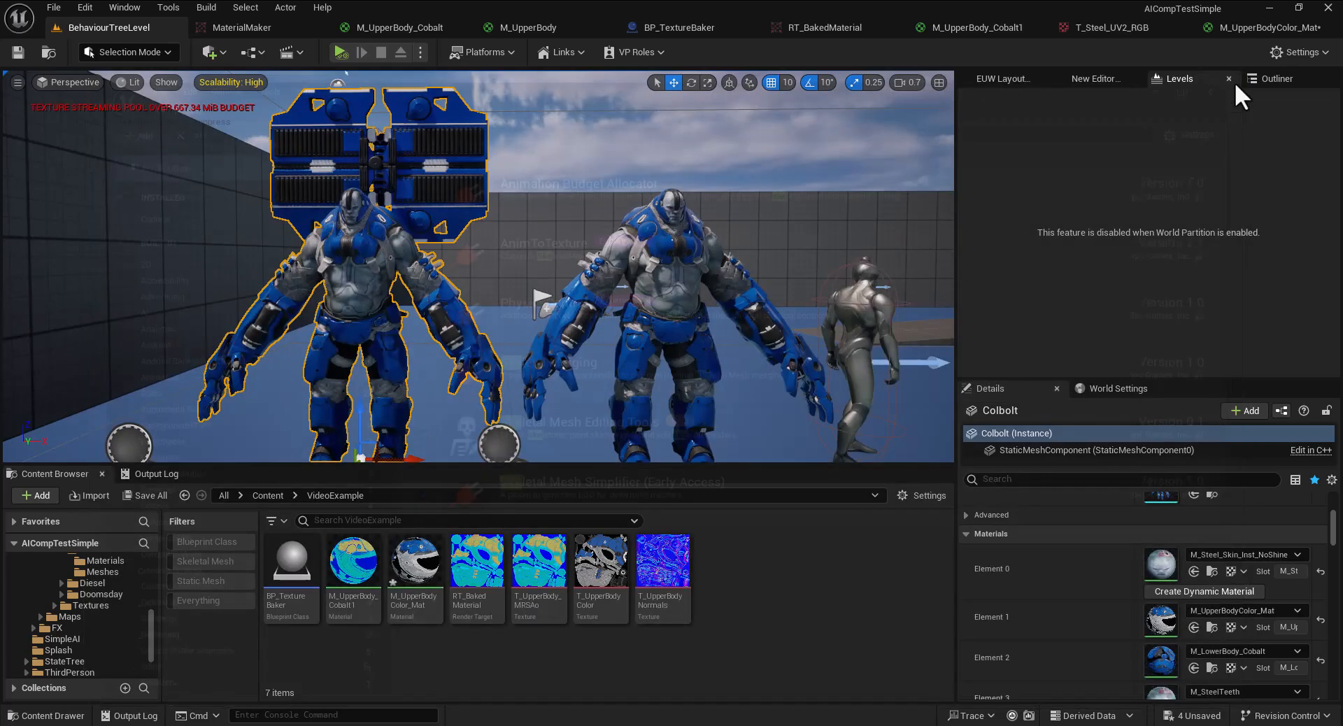
Select the Colbolt4meshify mesh and widen the Details area
click(682, 324)
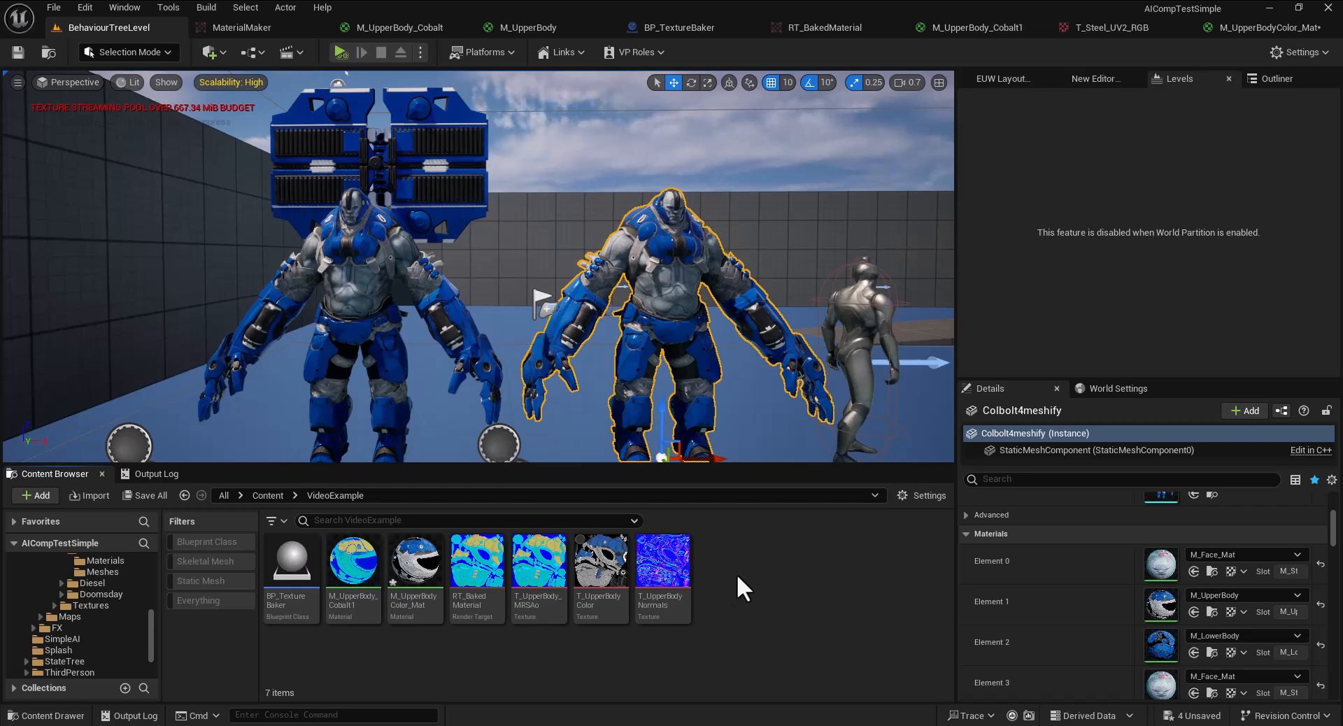
drag(955, 461, 930, 461)
right_drag(465, 266, 514, 210)
right_drag(741, 381, 741, 356)
key(w)
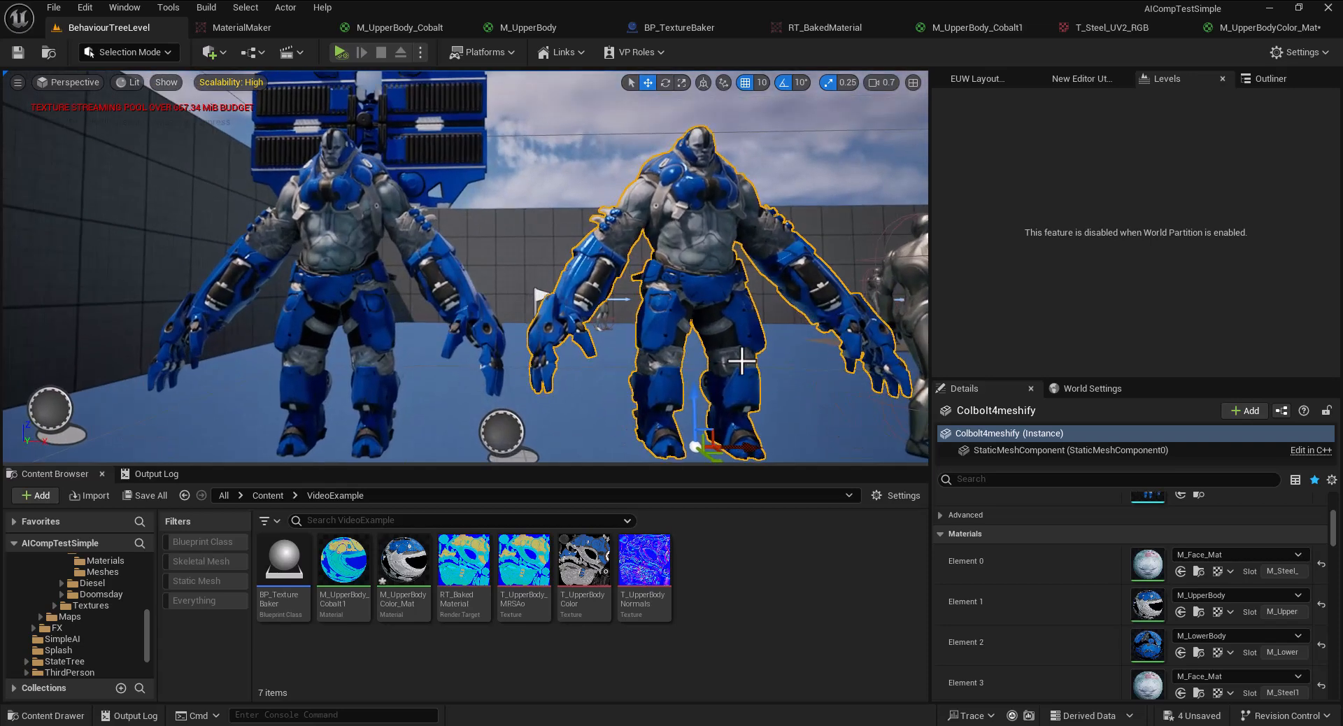